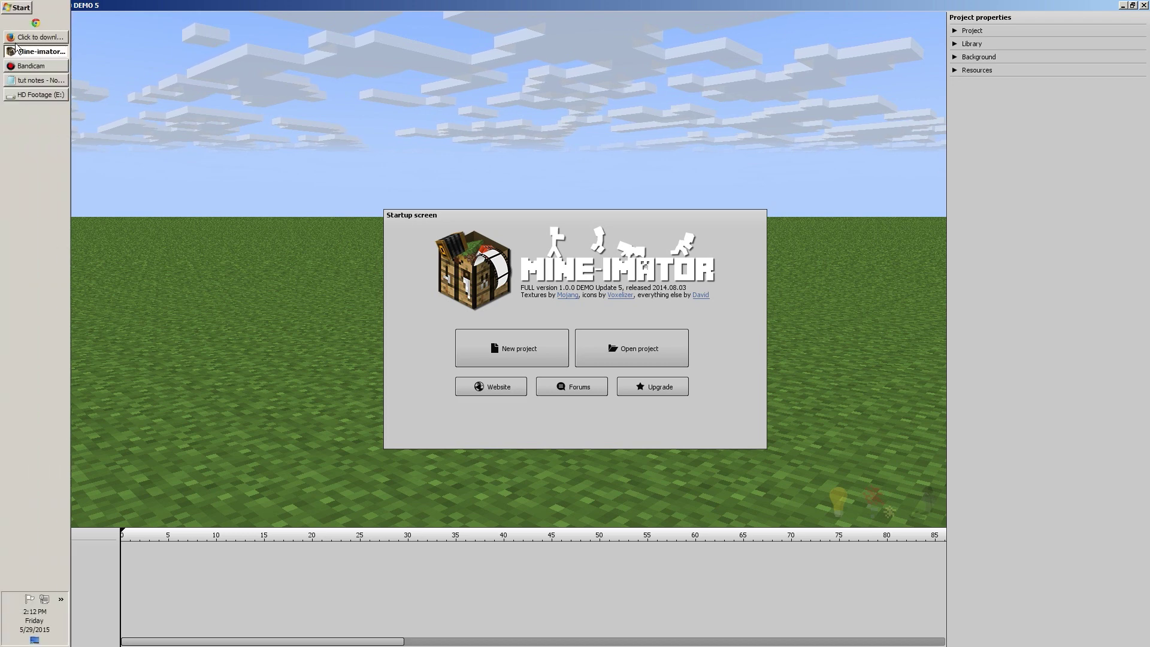
# Check the DirectX installer tab and the Mine-imator forum post in Firefox, then close the browser.
pyautogui.click(33, 42)
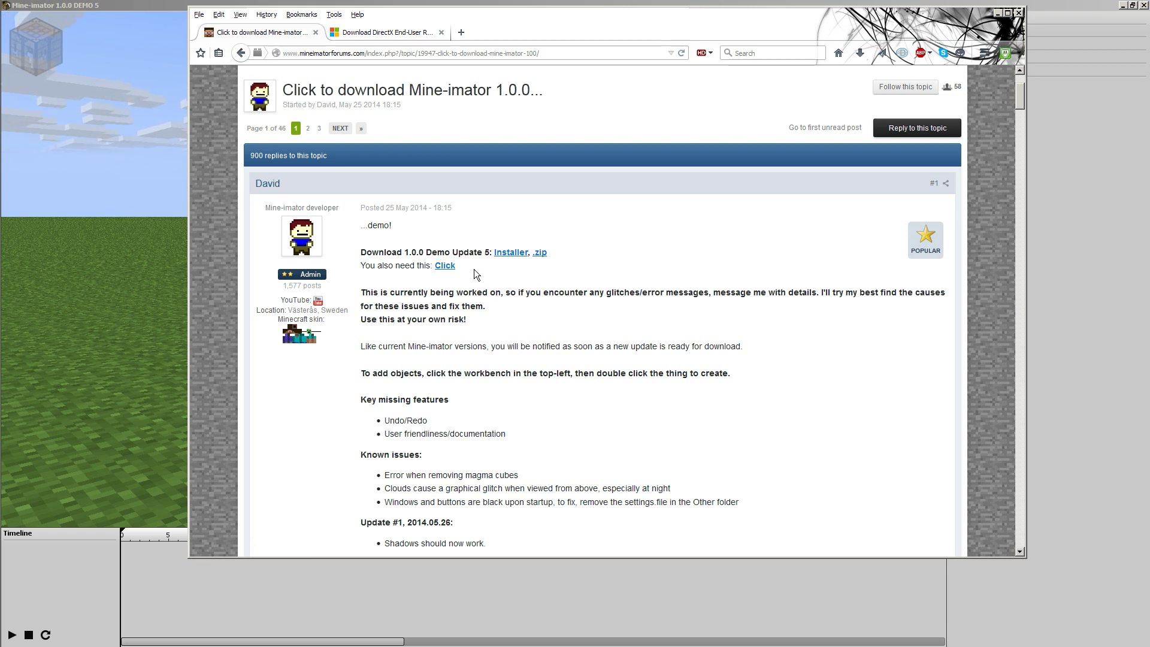
pyautogui.click(354, 33)
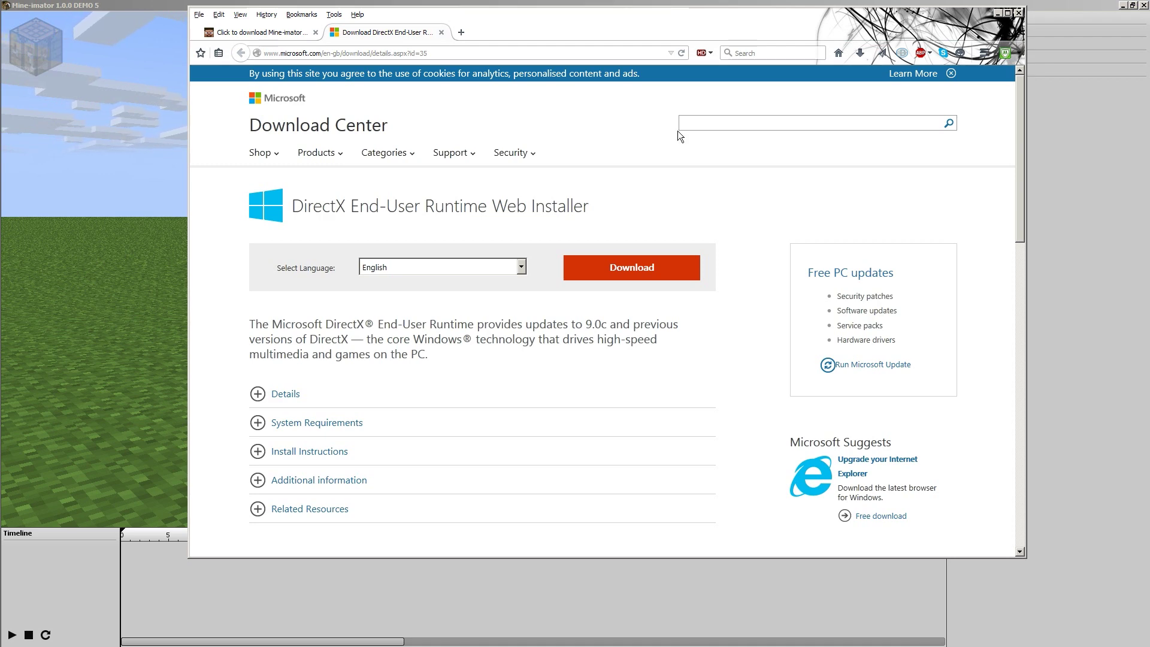
pyautogui.hotkey('ctrl', 'Tab')
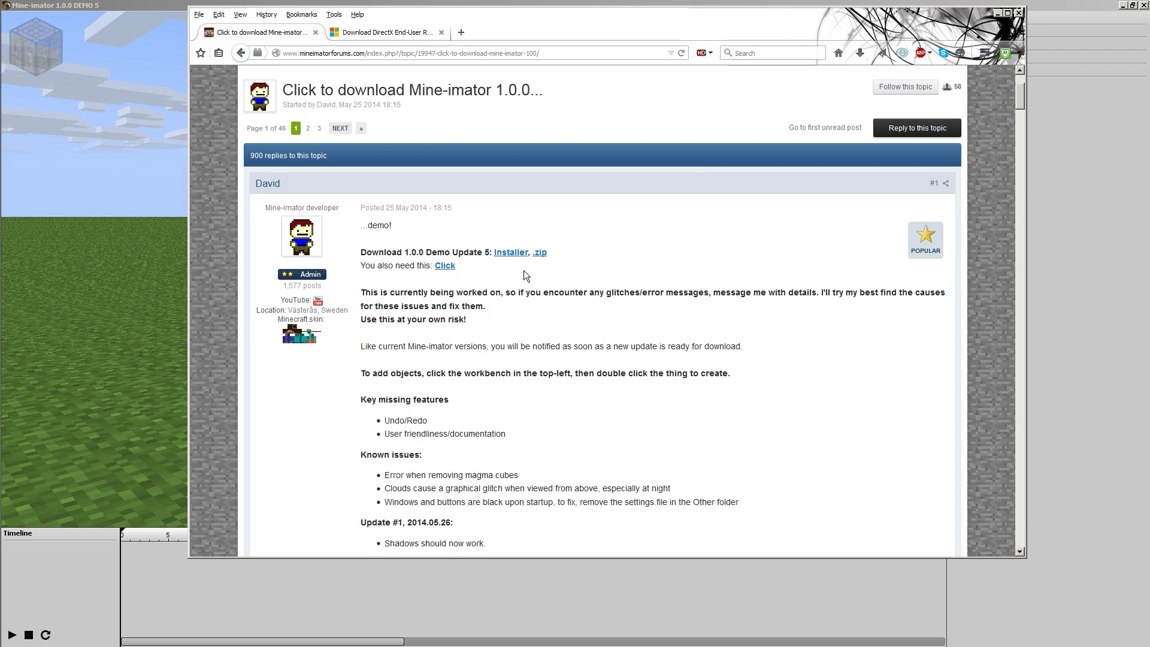
pyautogui.click(1018, 14)
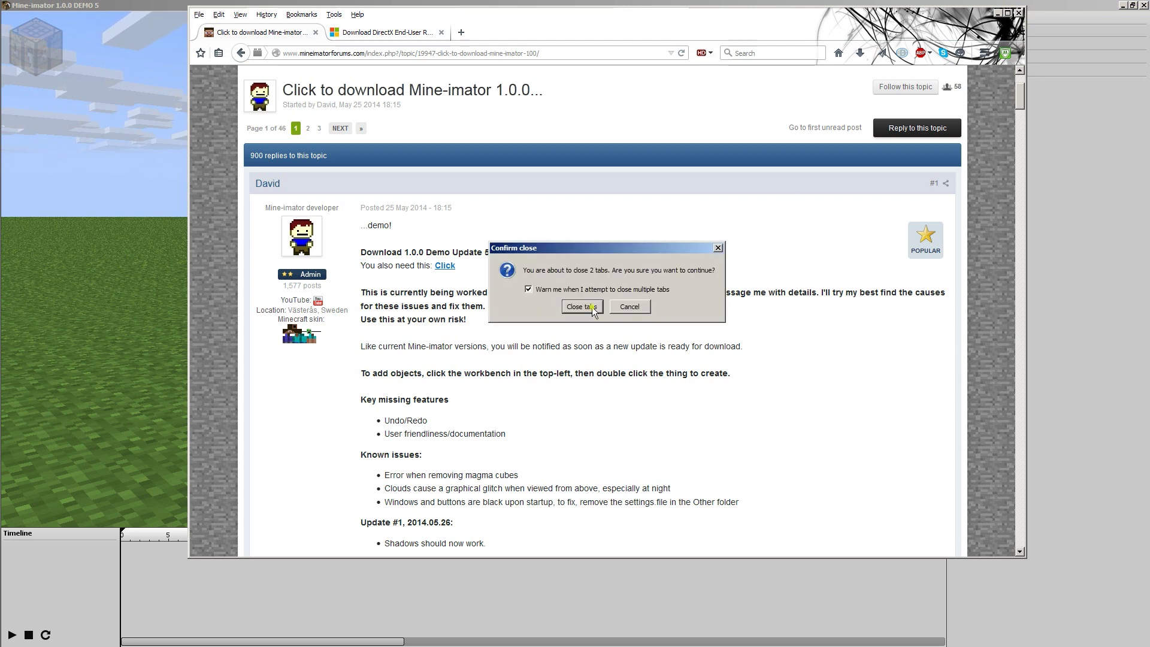
# Close both browser tabs and start a new Mine-imator project named 'MI Tut'.
pyautogui.click(592, 308)
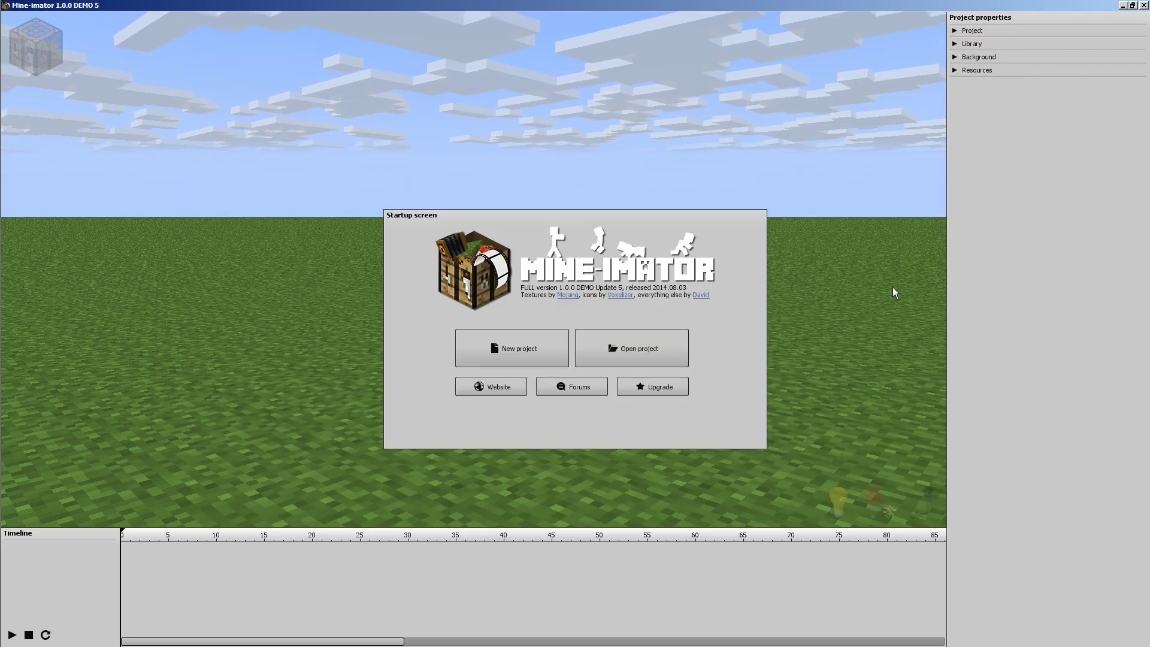
pyautogui.click(521, 351)
pyautogui.click(602, 265)
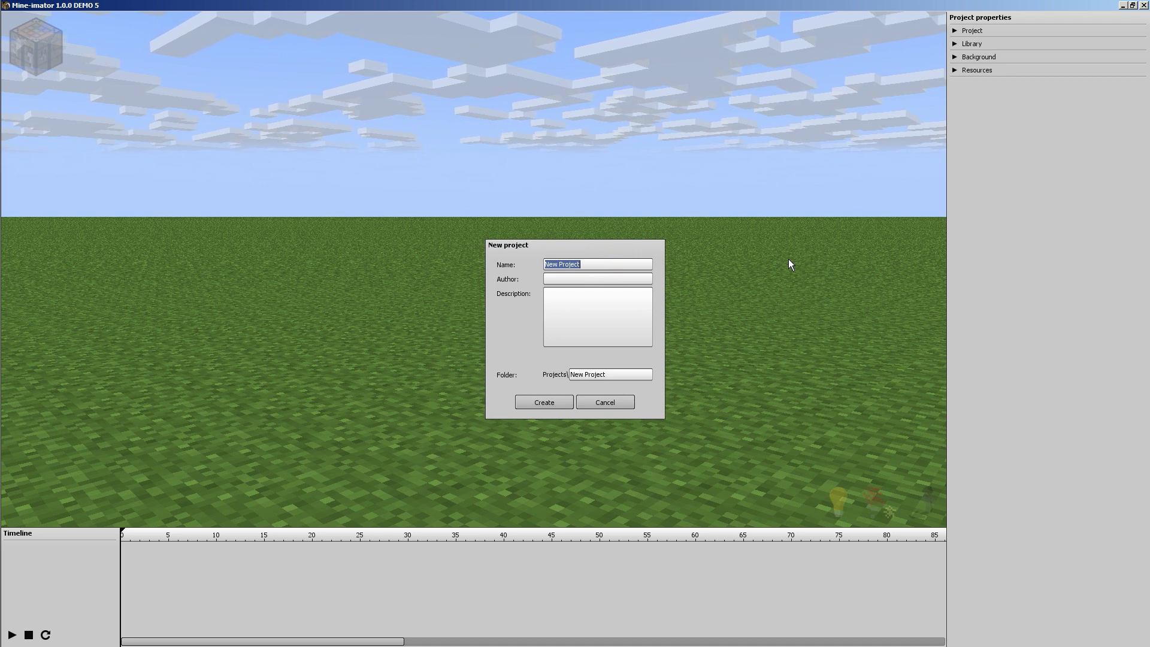
pyautogui.write('MI Tu')
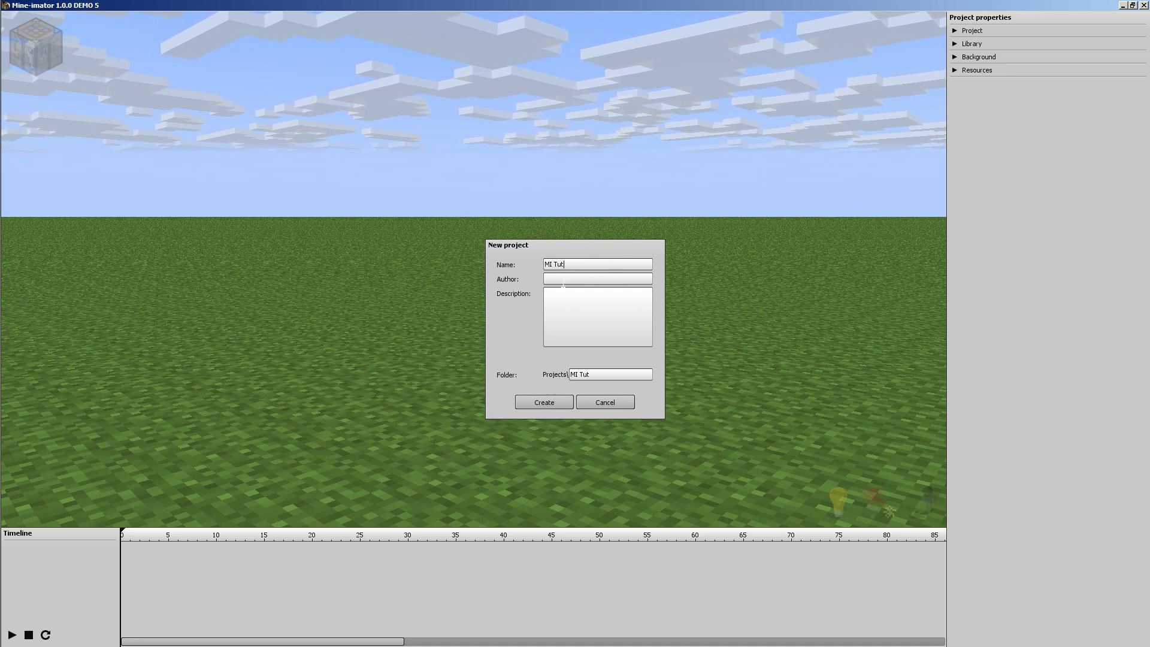
pyautogui.write('t')
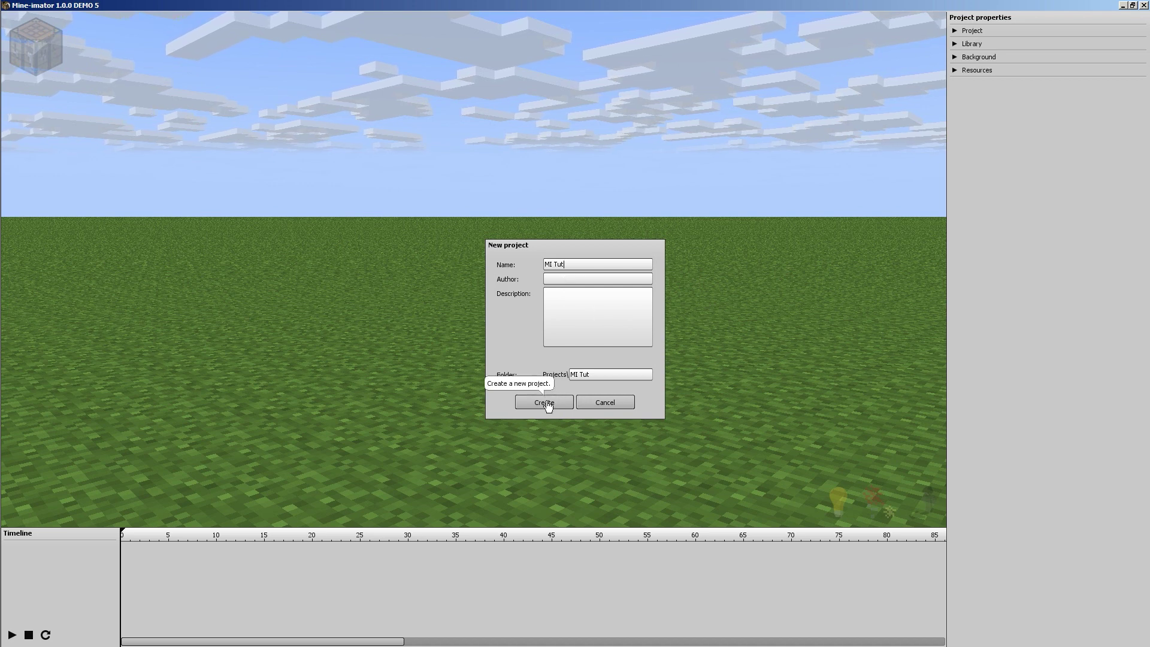
# Create the MI Tut project and pitch the view upward to show more sky.
pyautogui.click(545, 403)
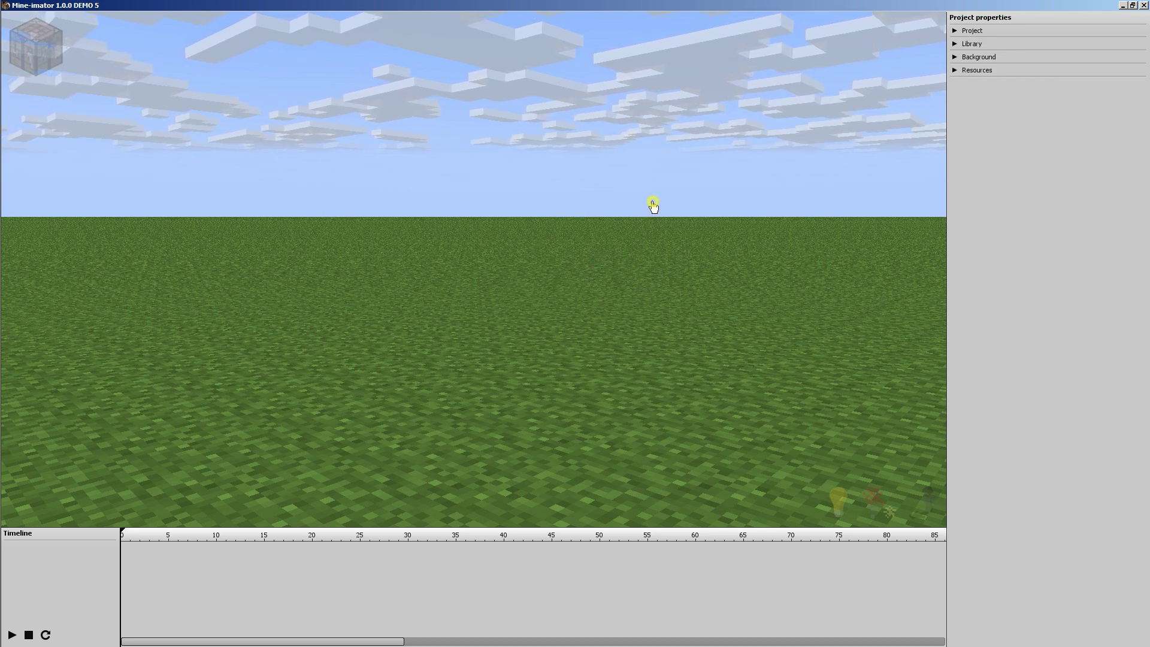
pyautogui.moveTo(652, 203); pyautogui.dragTo(472, 275, button='right')
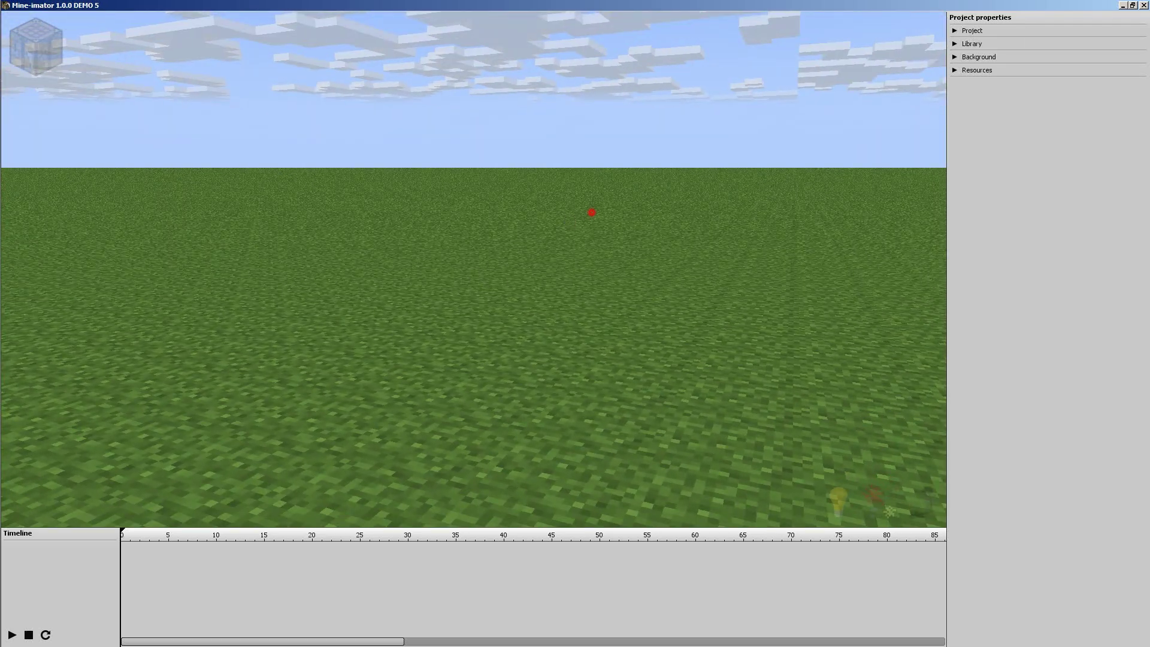
pyautogui.moveTo(591, 210); pyautogui.dragTo(615, 168, button='right')
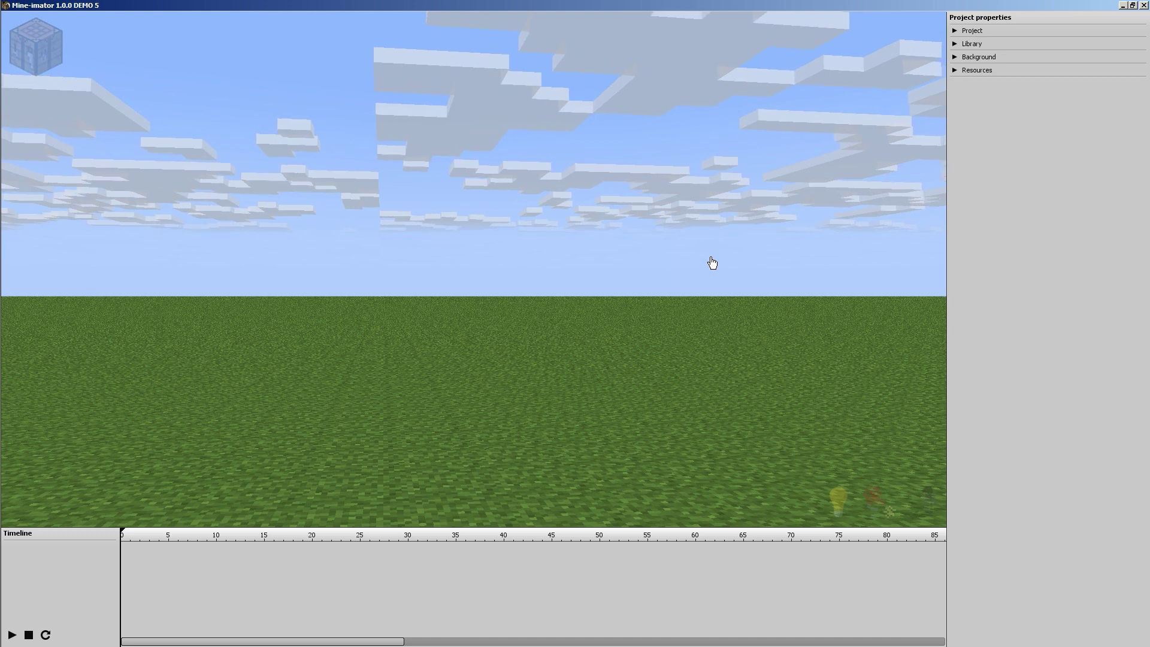
# Open the Project settings and leave the export size at HDV 720 (1280x720).
pyautogui.click(954, 31)
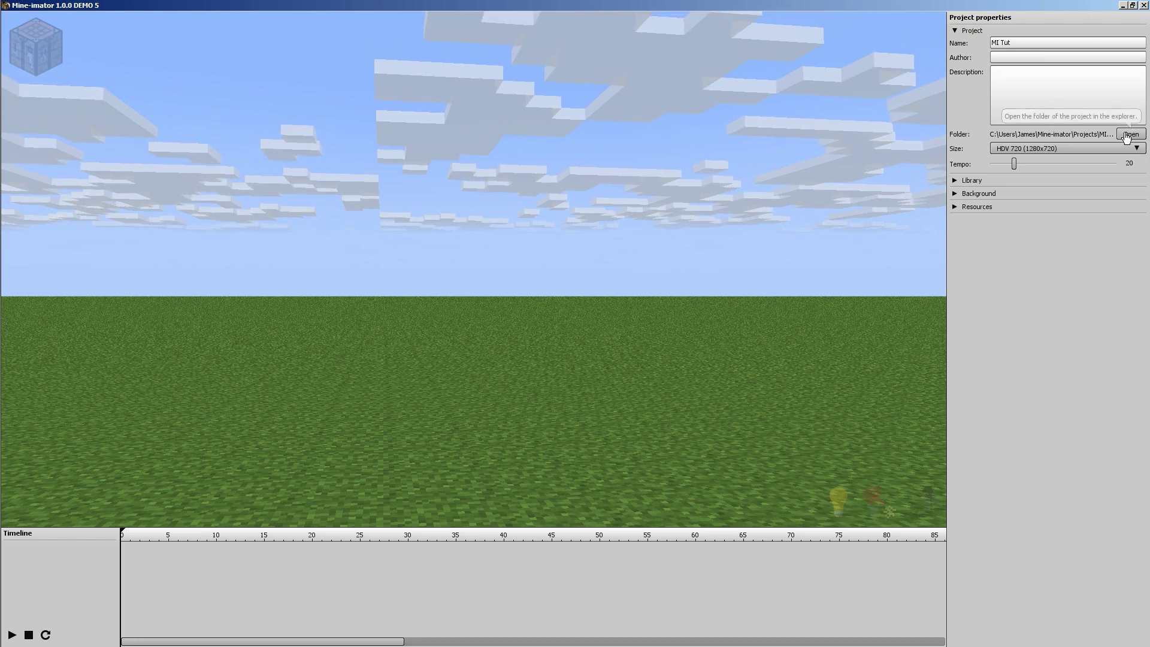
pyautogui.click(1067, 150)
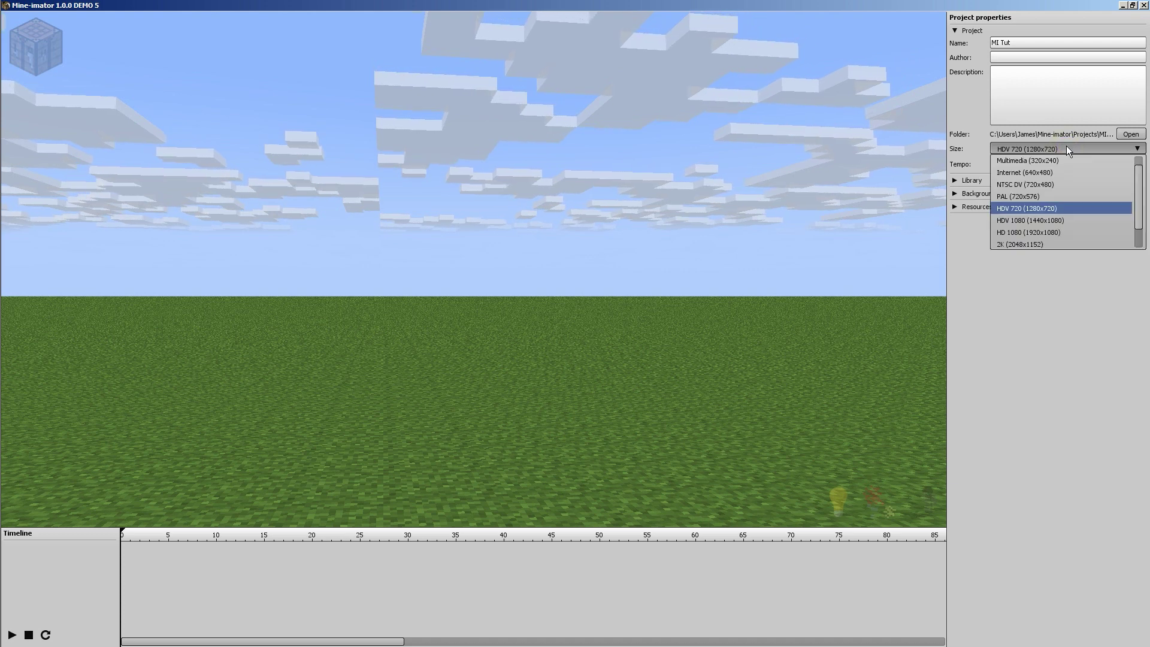
pyautogui.click(1066, 148)
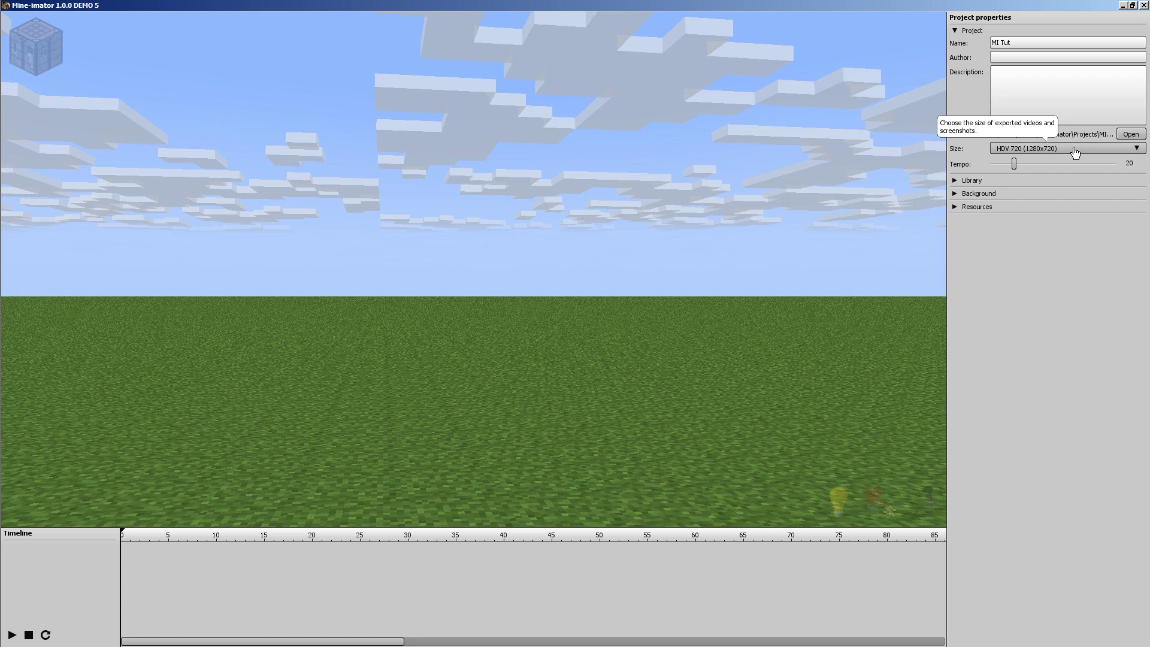
pyautogui.click(1074, 151)
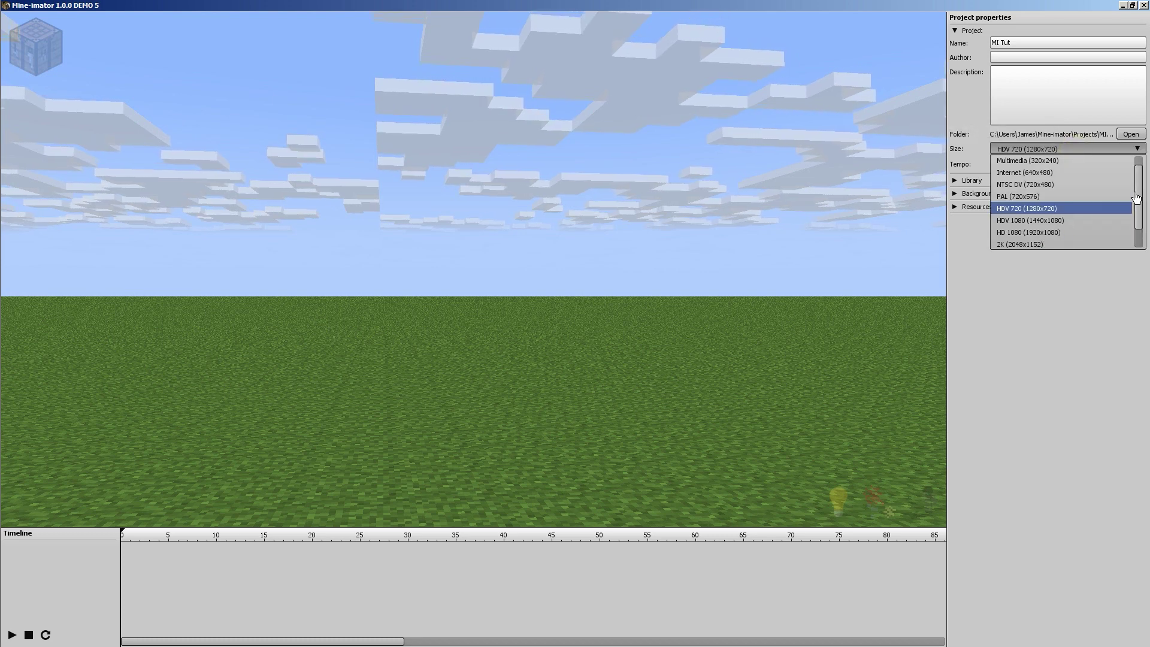
pyautogui.moveTo(1138, 201); pyautogui.dragTo(1140, 227)
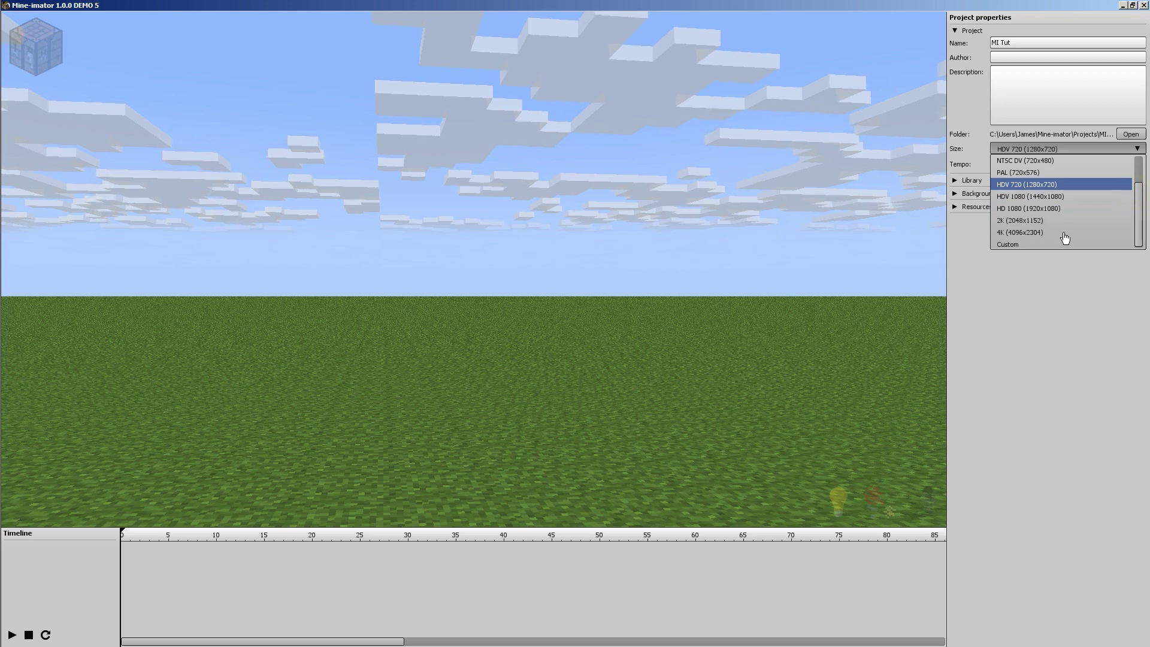
pyautogui.click(1122, 147)
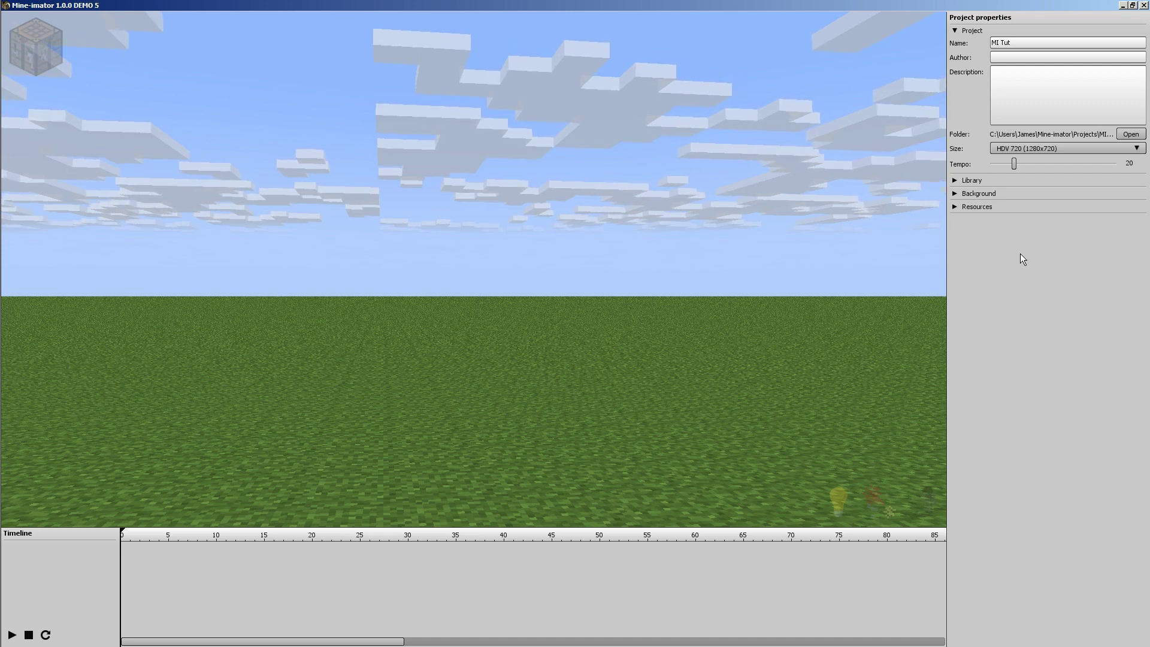
# Collapse Project, expand the Library, and bring up the Workbench of creatable objects.
pyautogui.click(956, 32)
pyautogui.click(955, 43)
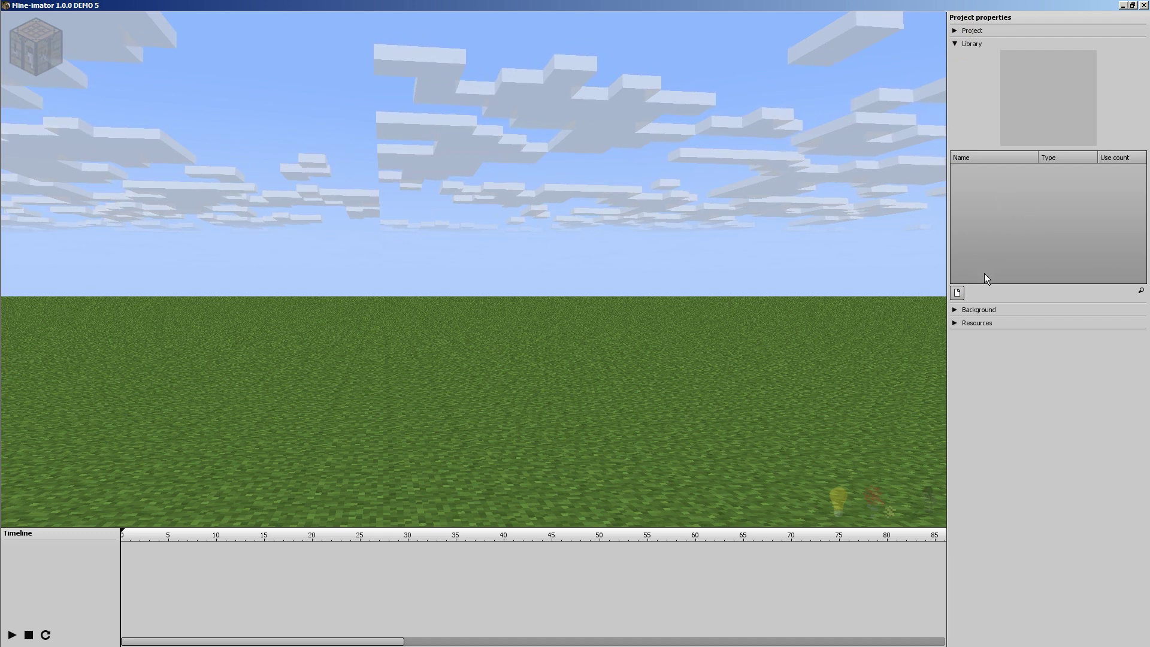
pyautogui.click(957, 293)
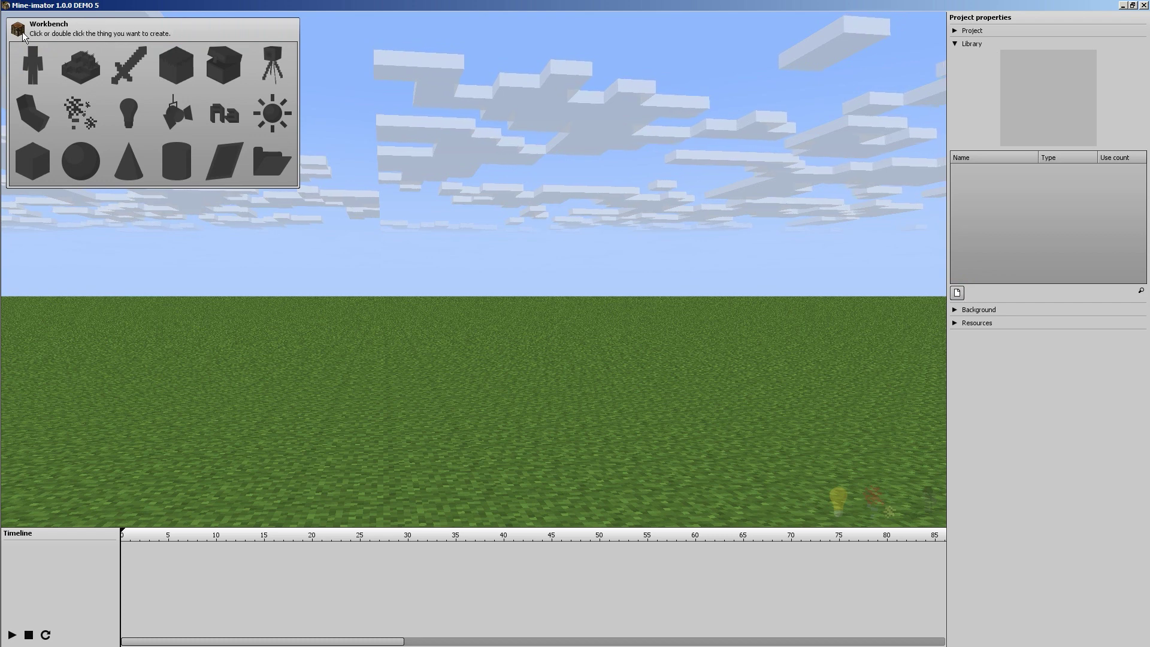
pyautogui.click(477, 226)
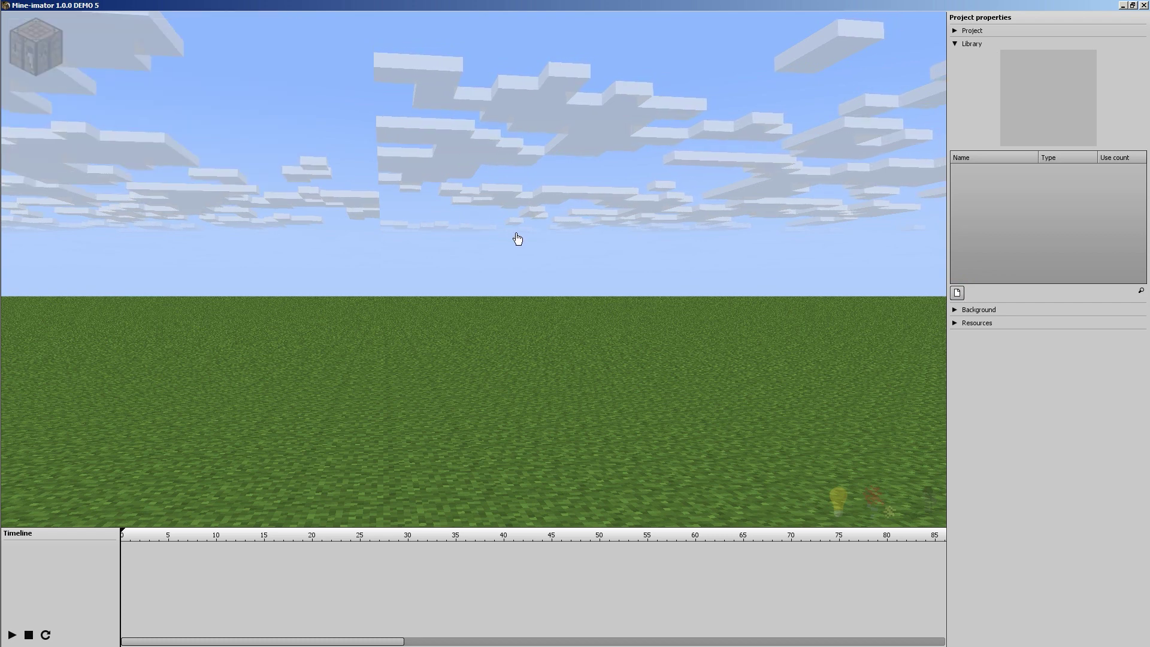
pyautogui.moveTo(38, 44)
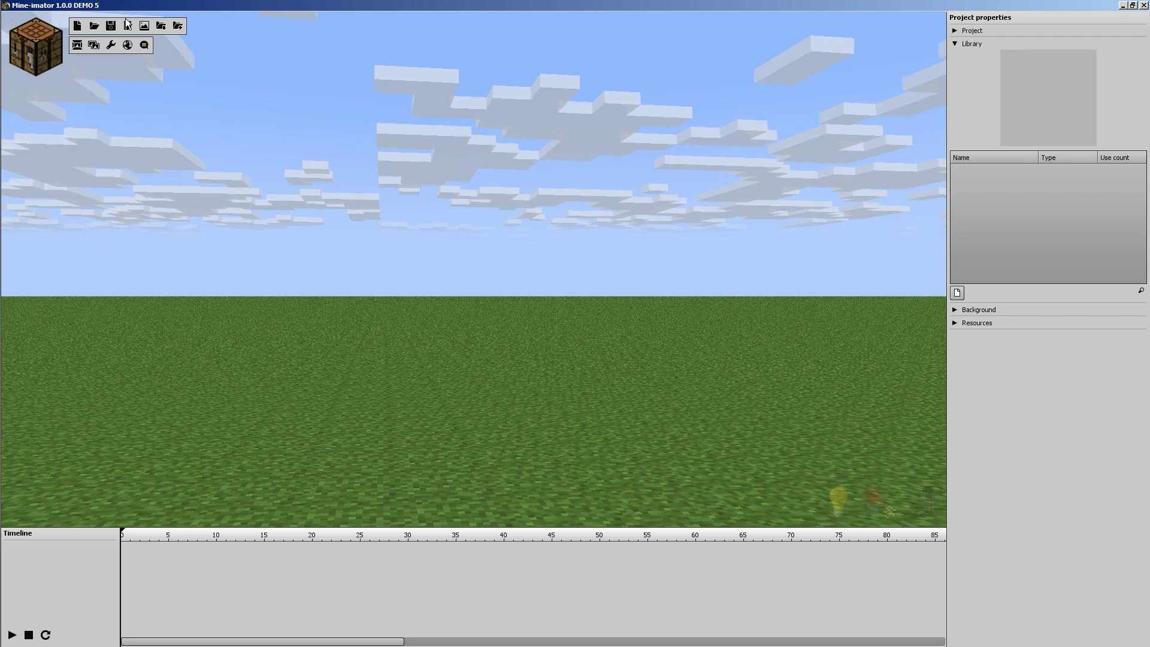
pyautogui.click(32, 49)
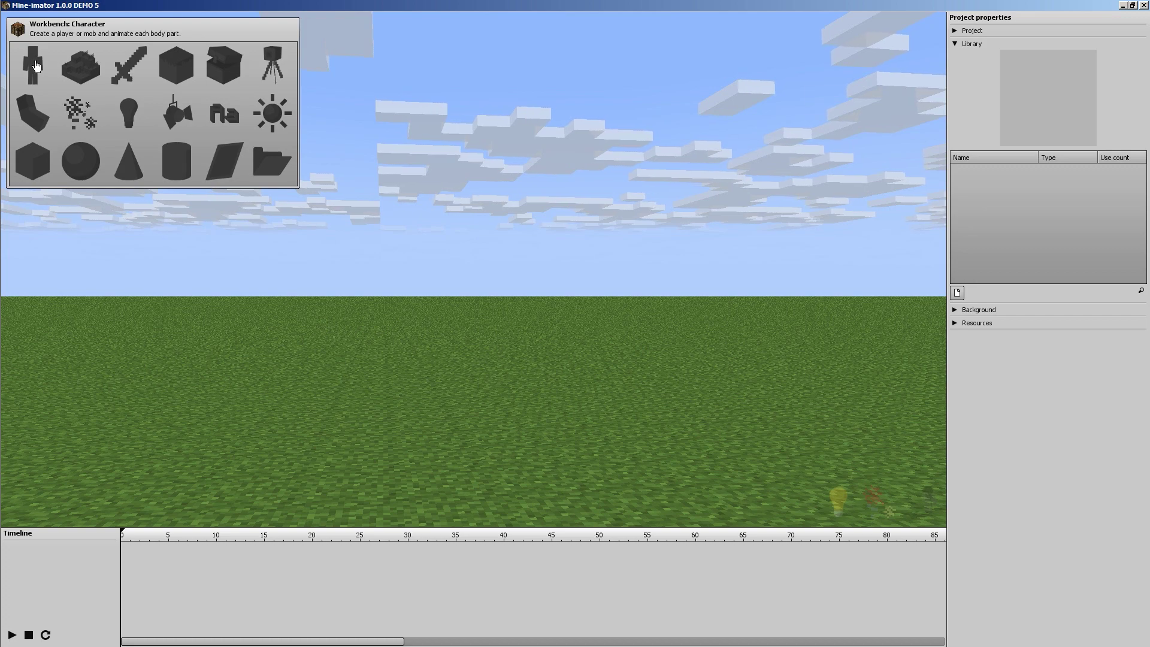
# Add a Human character from the Workbench and tilt the view down onto it.
pyautogui.click(35, 65)
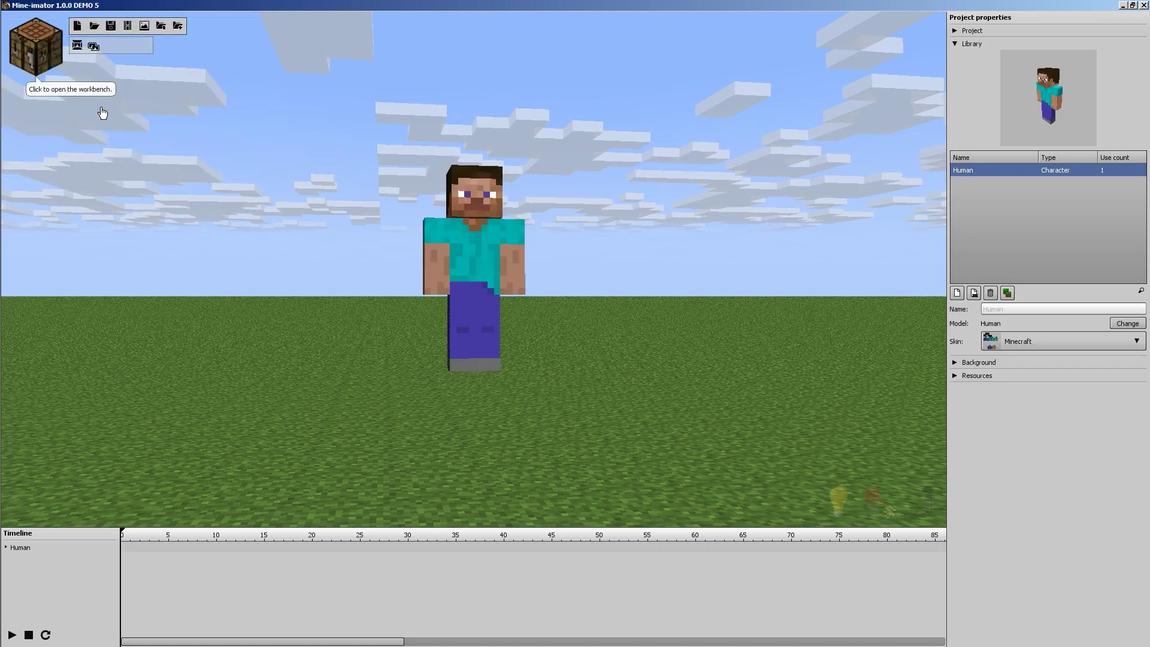
pyautogui.moveTo(578, 242); pyautogui.dragTo(479, 273, button='middle')
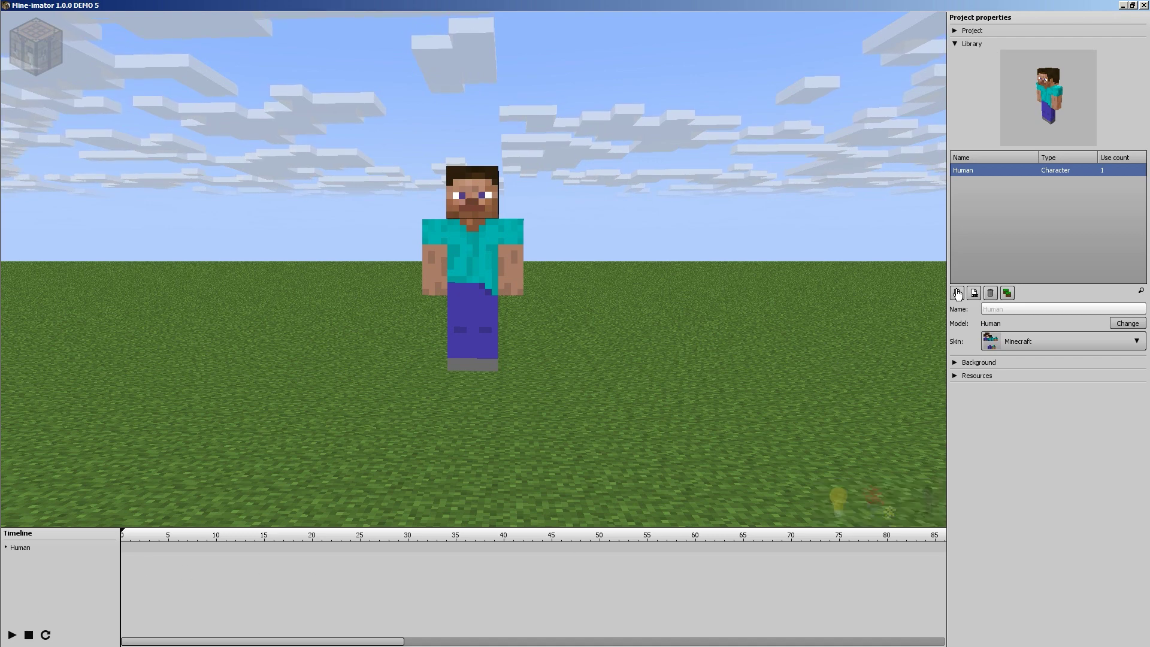
# Add a second Human instance and raise the first Human's left arm to X -71.31°.
pyautogui.click(974, 294)
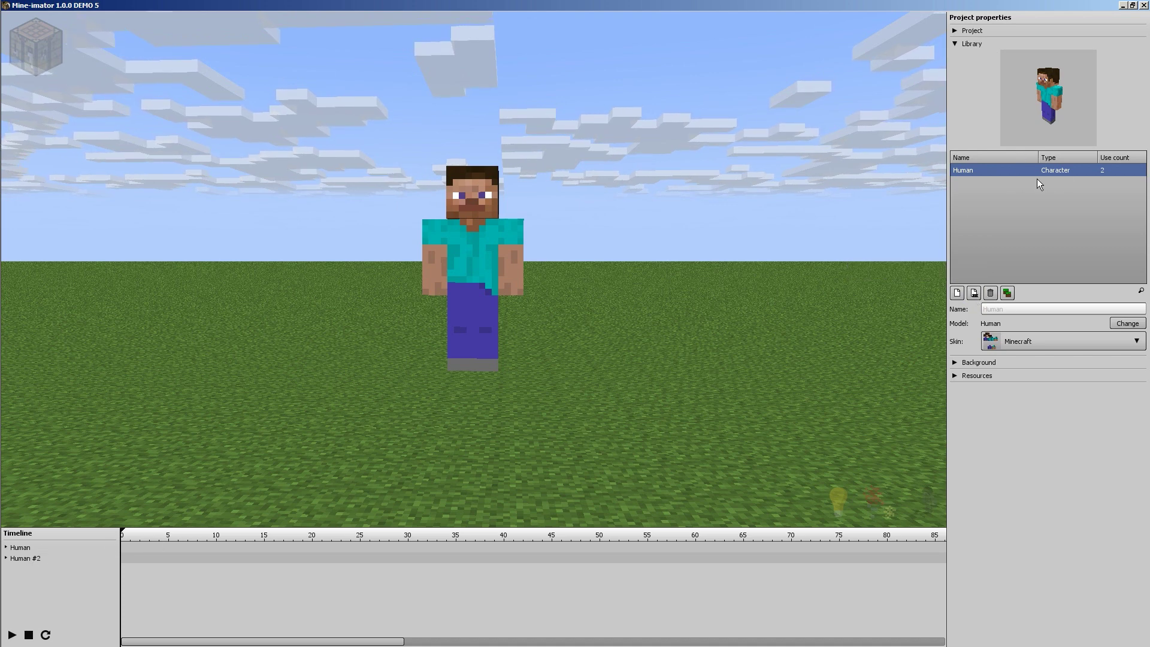
pyautogui.click(511, 257)
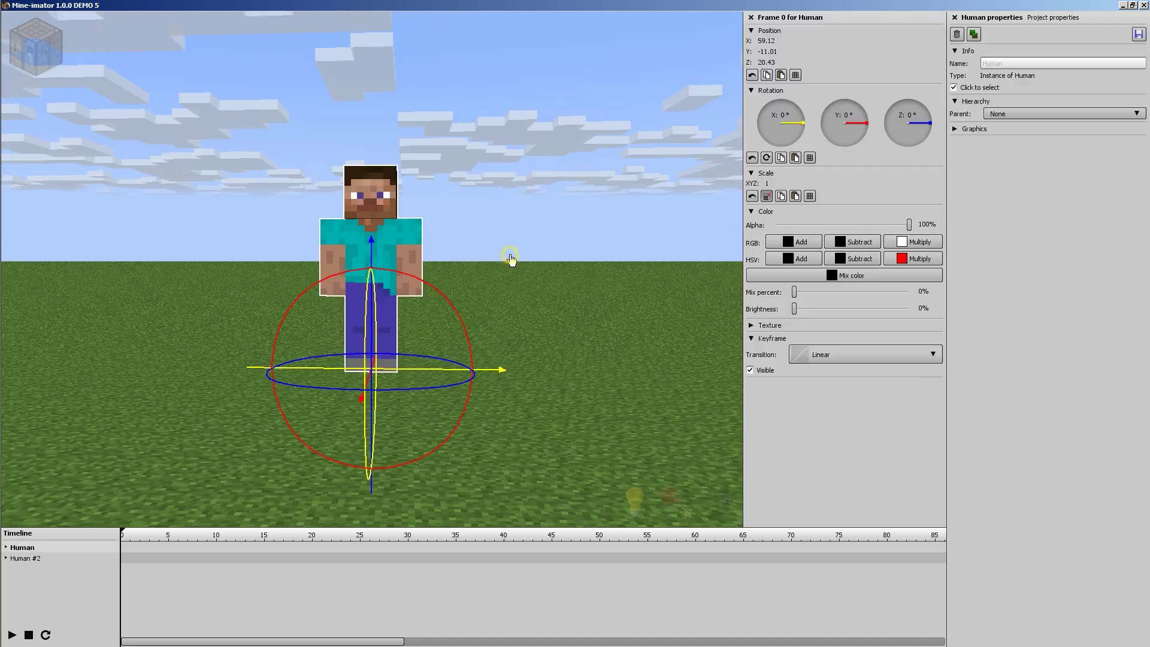
pyautogui.moveTo(551, 274); pyautogui.dragTo(381, 264, button='middle')
pyautogui.click(385, 258)
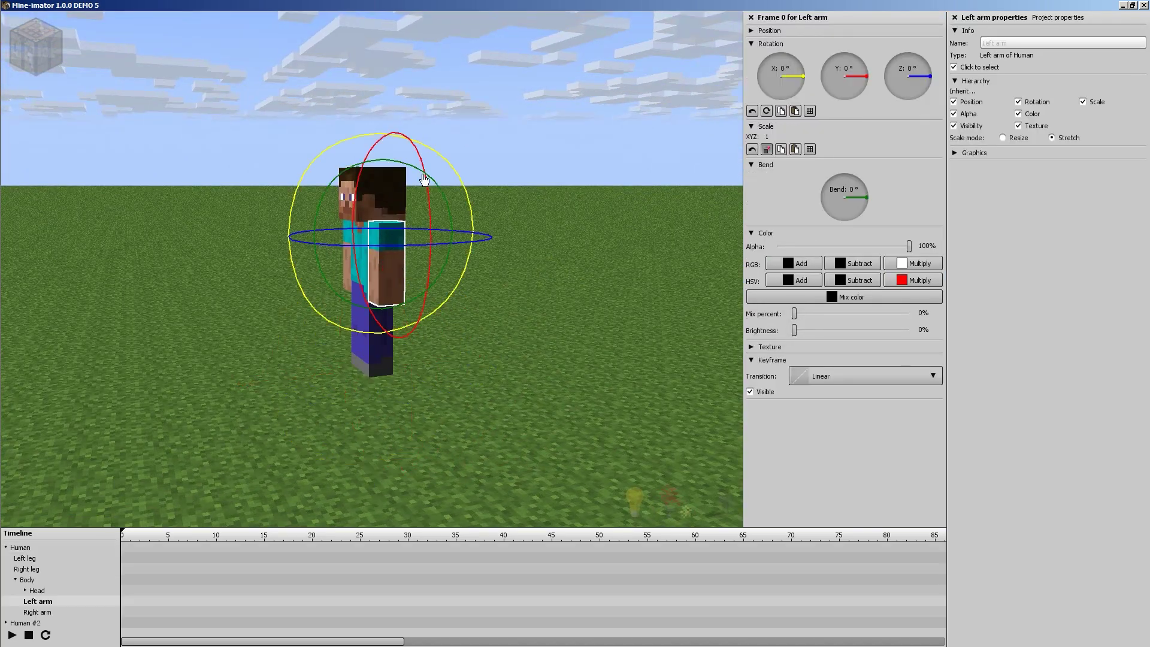
pyautogui.moveTo(427, 178); pyautogui.dragTo(497, 262)
pyautogui.moveTo(498, 262)
pyautogui.mouseDown(button='middle')
pyautogui.moveTo(500, 359)
pyautogui.moveTo(461, 361)
pyautogui.moveTo(458, 395)
pyautogui.moveTo(477, 267)
pyautogui.mouseUp(button='middle')
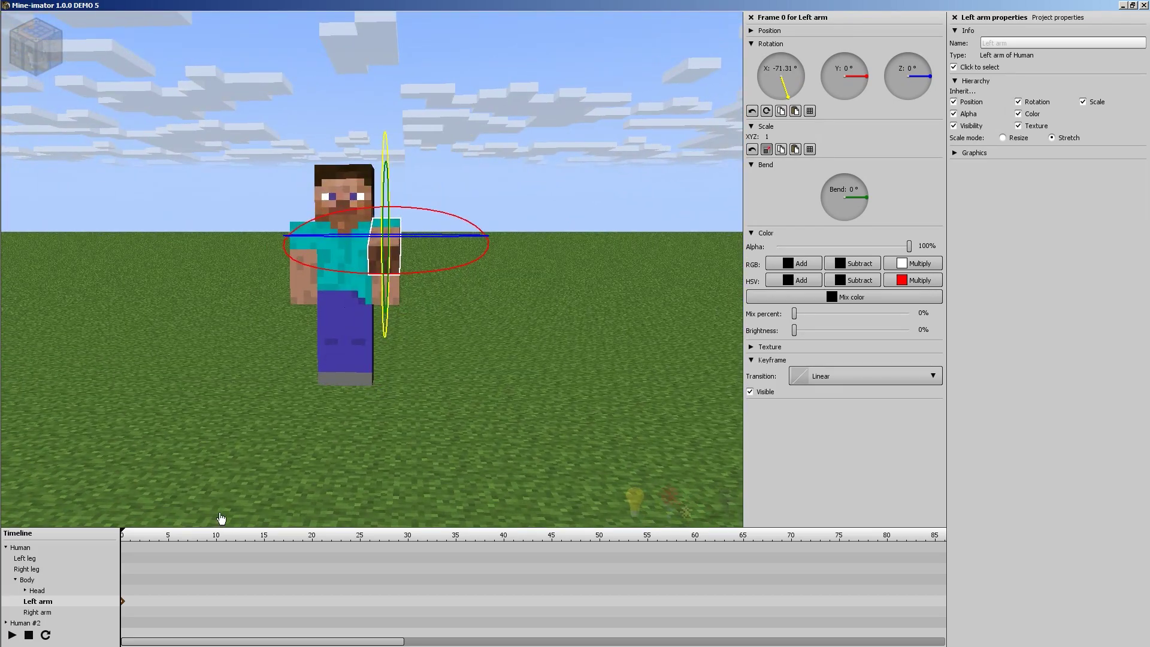
# Slide the first Human to the right along X and collapse its body-part list.
pyautogui.click(20, 546)
pyautogui.moveTo(419, 387); pyautogui.dragTo(560, 390)
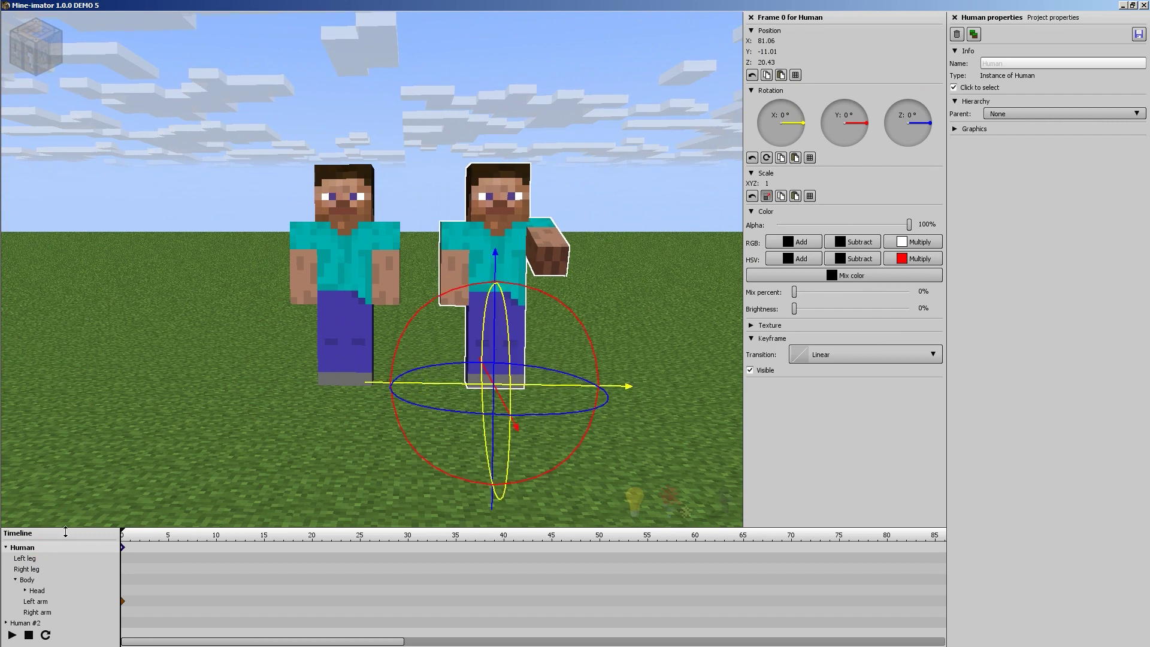
pyautogui.click(6, 547)
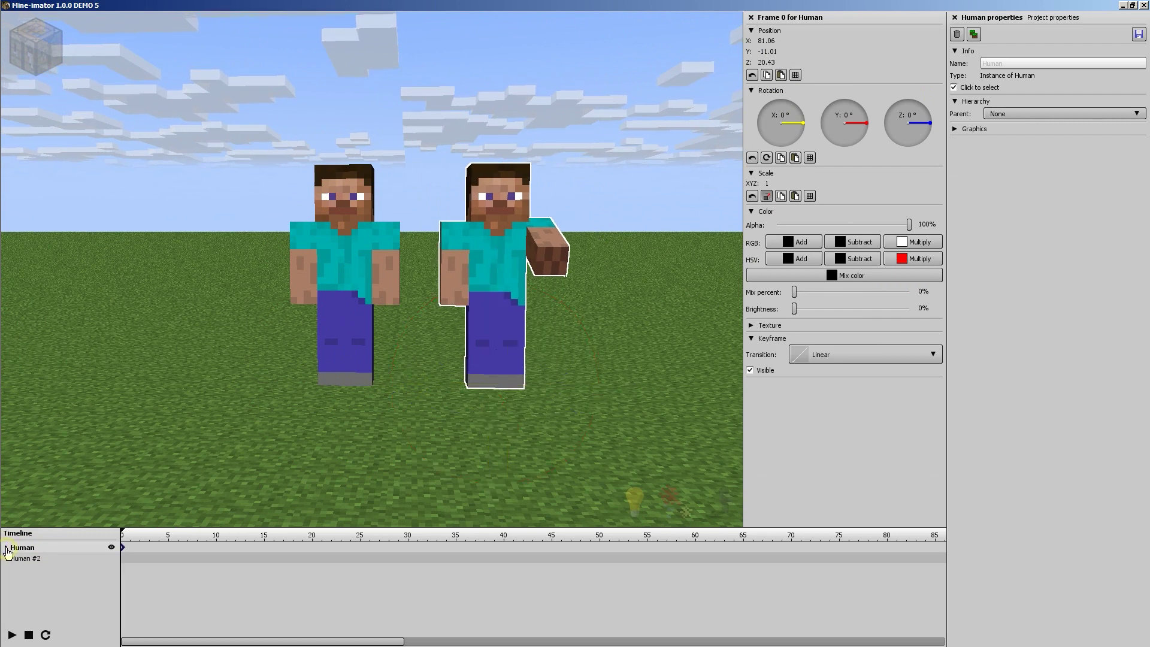
# Close the Human's keyframe properties, add a third Human, and slide it sideways along X.
pyautogui.click(1047, 17)
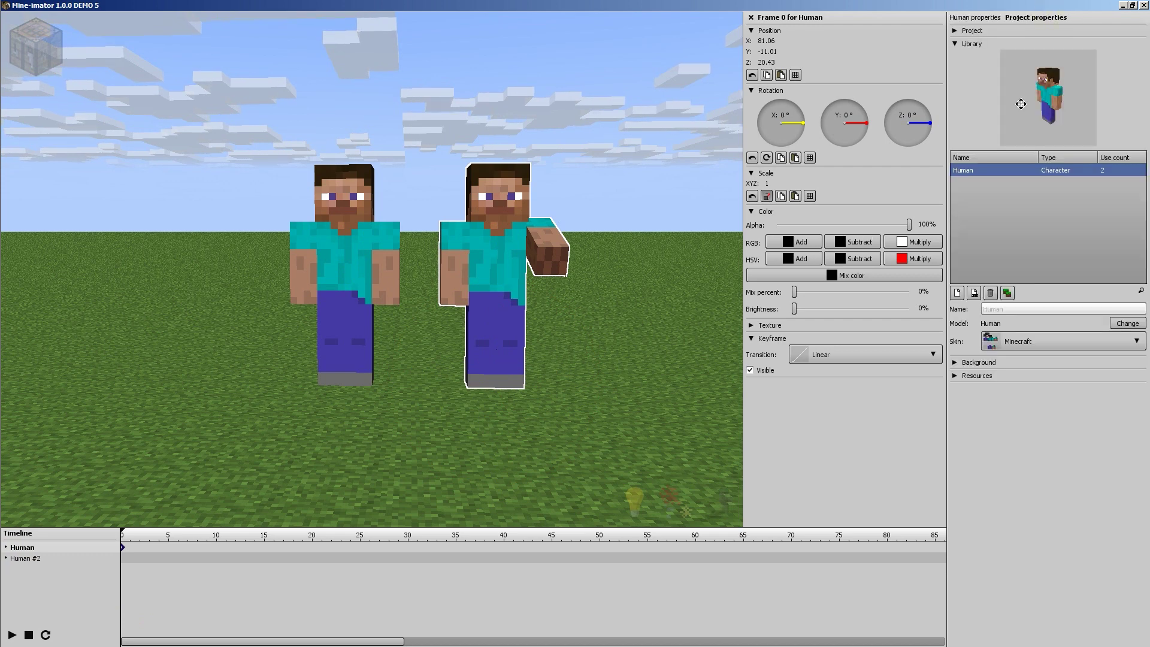
pyautogui.click(968, 178)
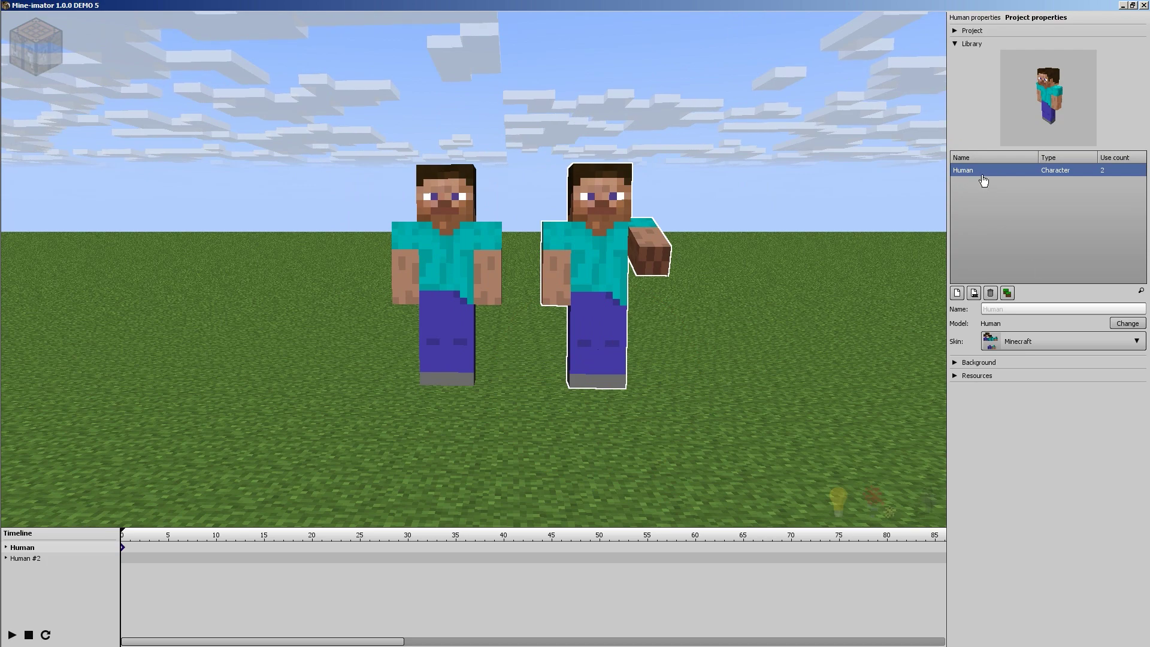
pyautogui.click(974, 293)
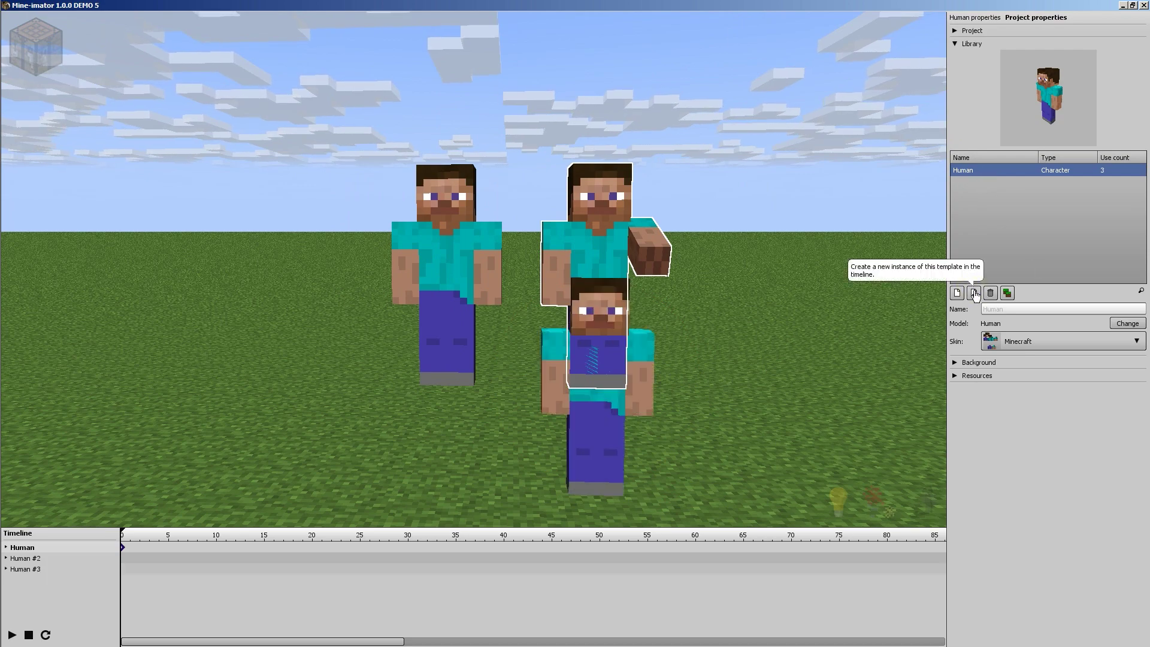
pyautogui.moveTo(843, 314); pyautogui.dragTo(838, 308, button='right')
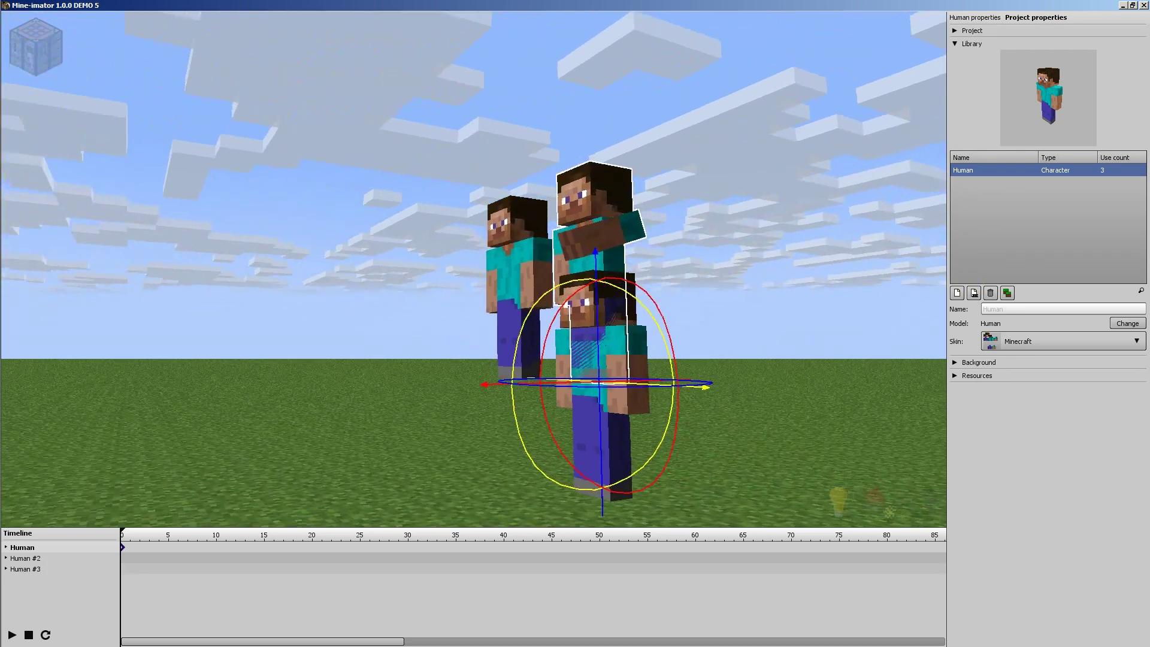
pyautogui.moveTo(473, 270)
pyautogui.mouseDown(button='right')
pyautogui.moveTo(455, 281)
pyautogui.moveTo(479, 276)
pyautogui.mouseUp(button='right')
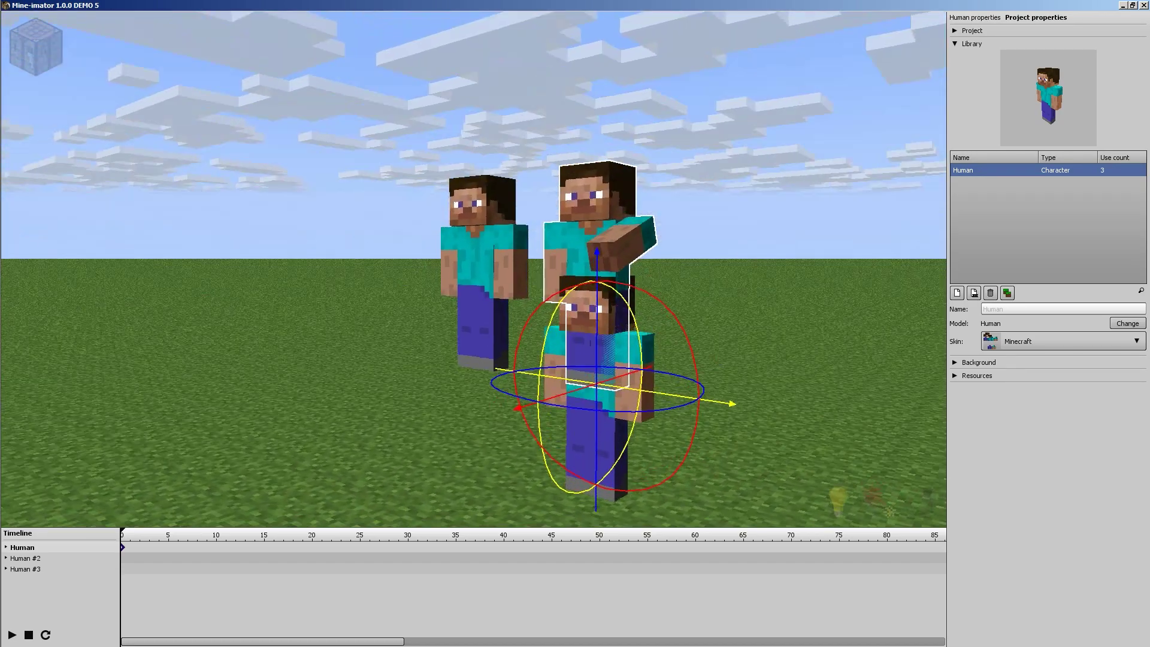
pyautogui.moveTo(568, 413); pyautogui.dragTo(568, 397, button='right')
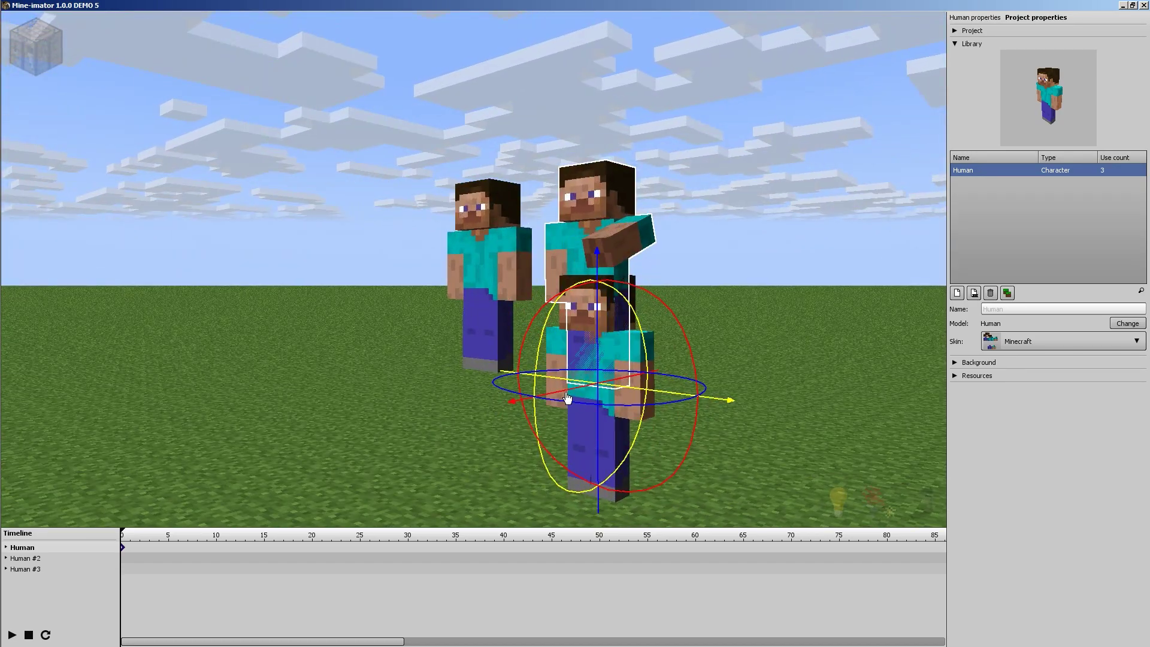
pyautogui.moveTo(567, 396); pyautogui.dragTo(479, 405)
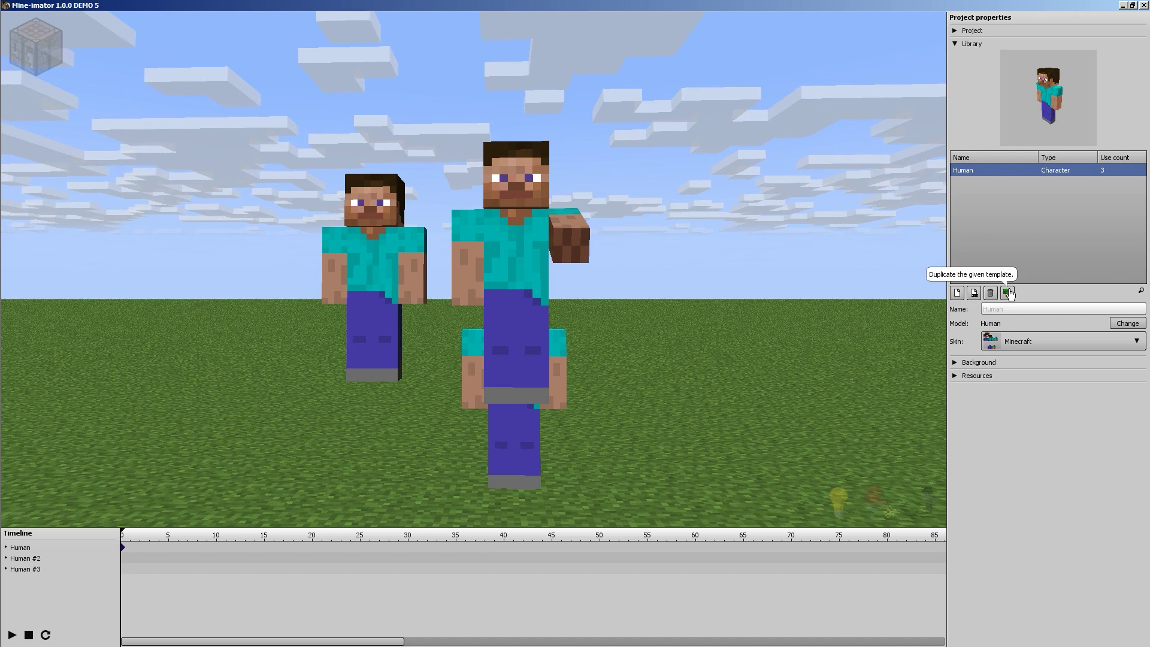
pyautogui.click(1009, 293)
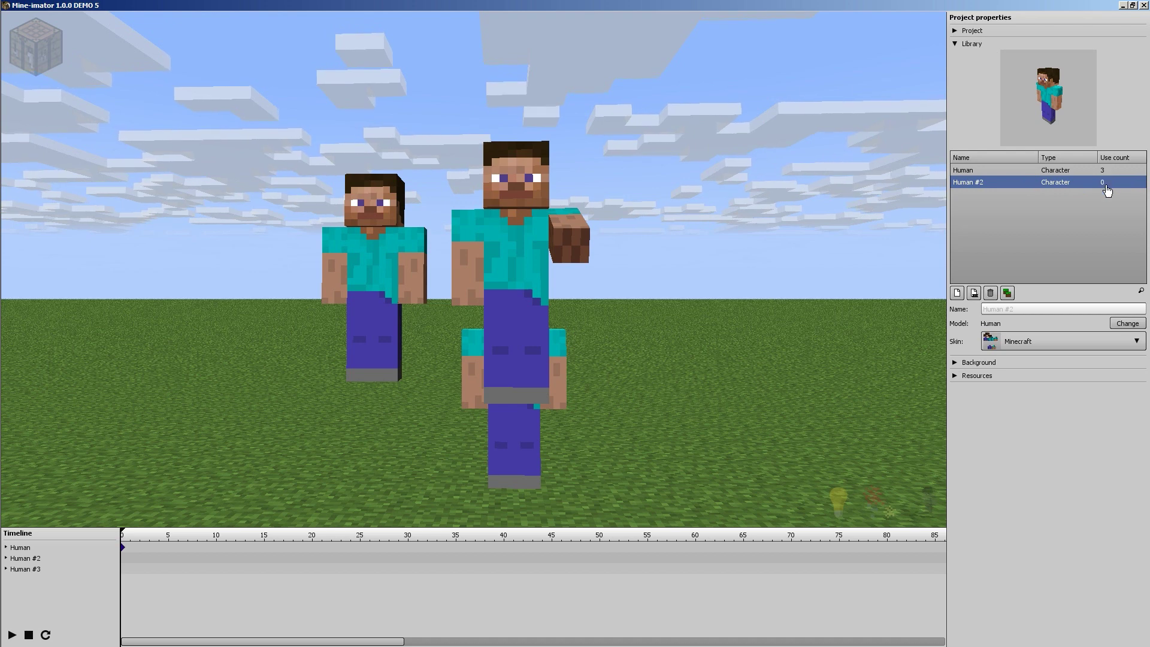
pyautogui.click(973, 294)
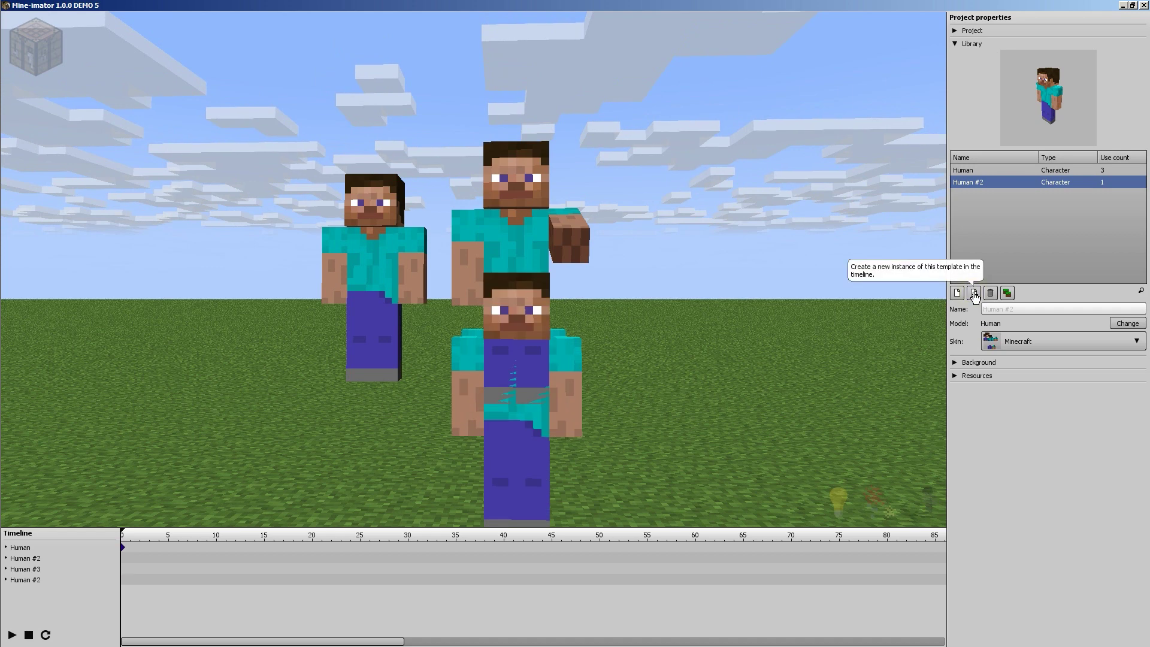
pyautogui.click(43, 581)
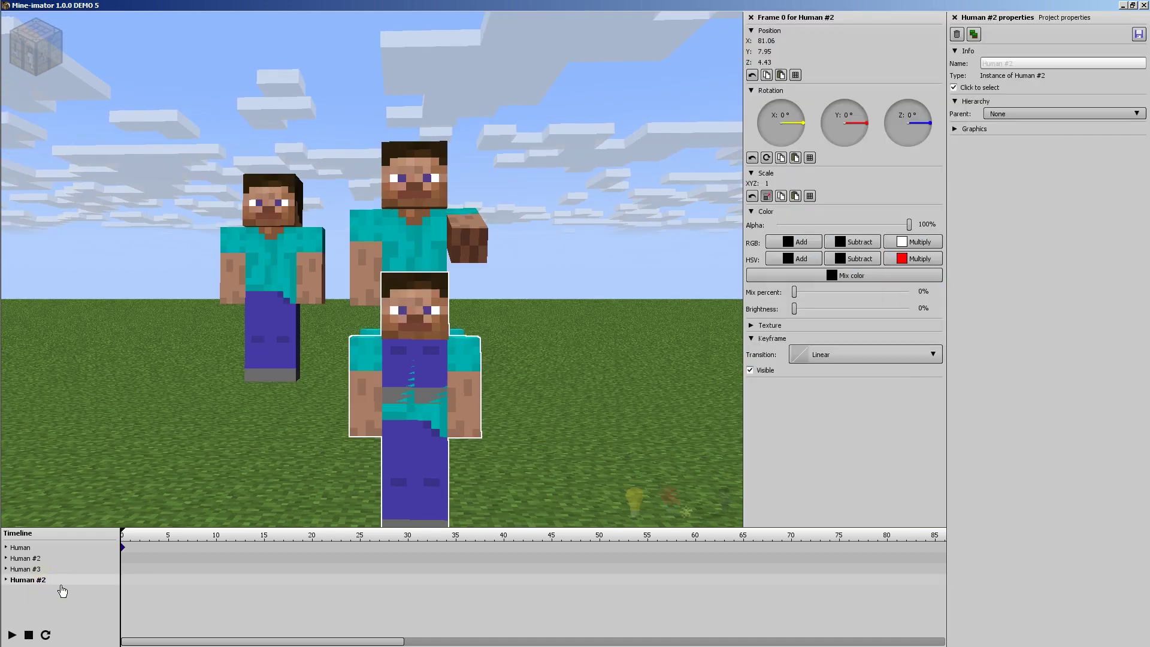
pyautogui.click(1056, 18)
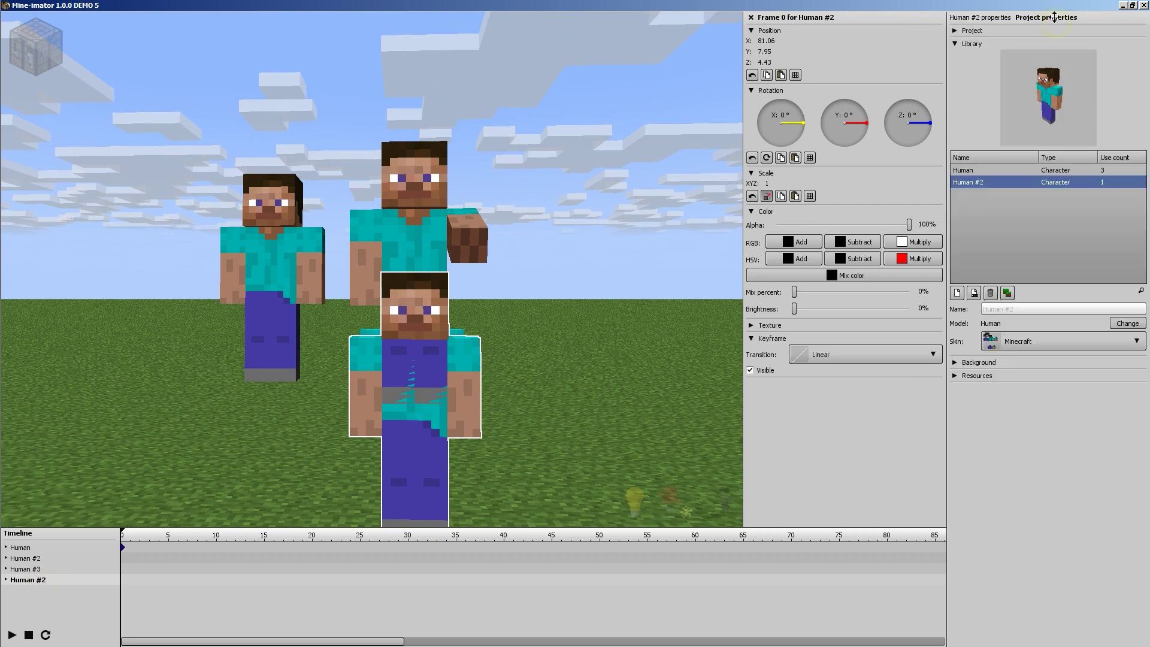
pyautogui.click(751, 18)
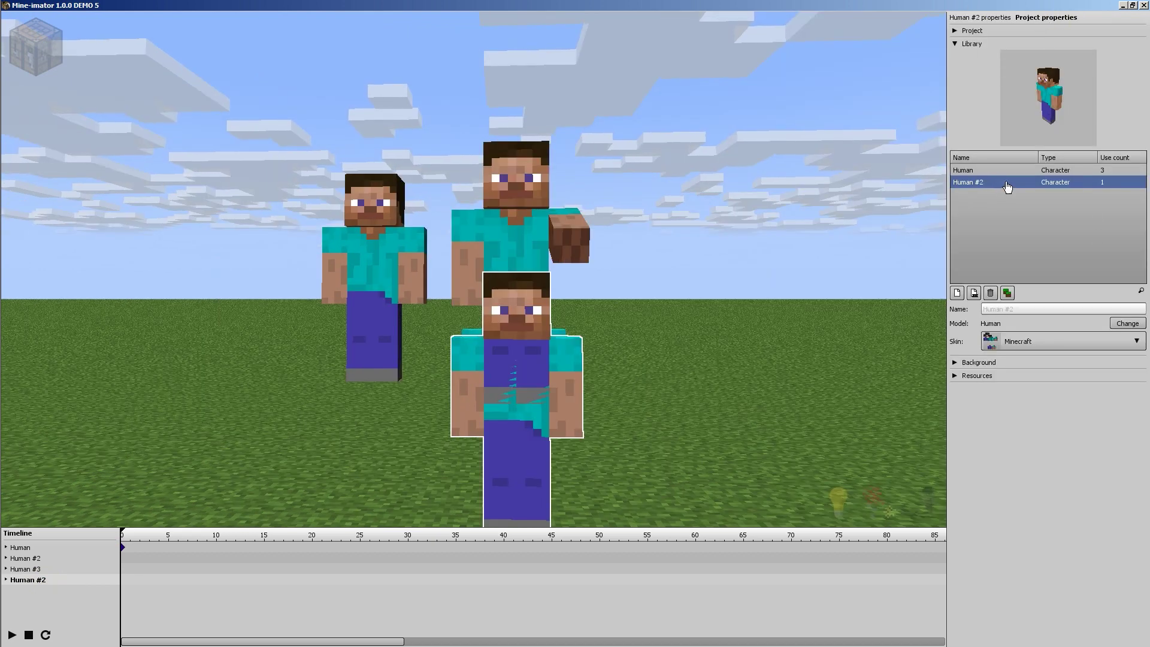
pyautogui.press('Delete')
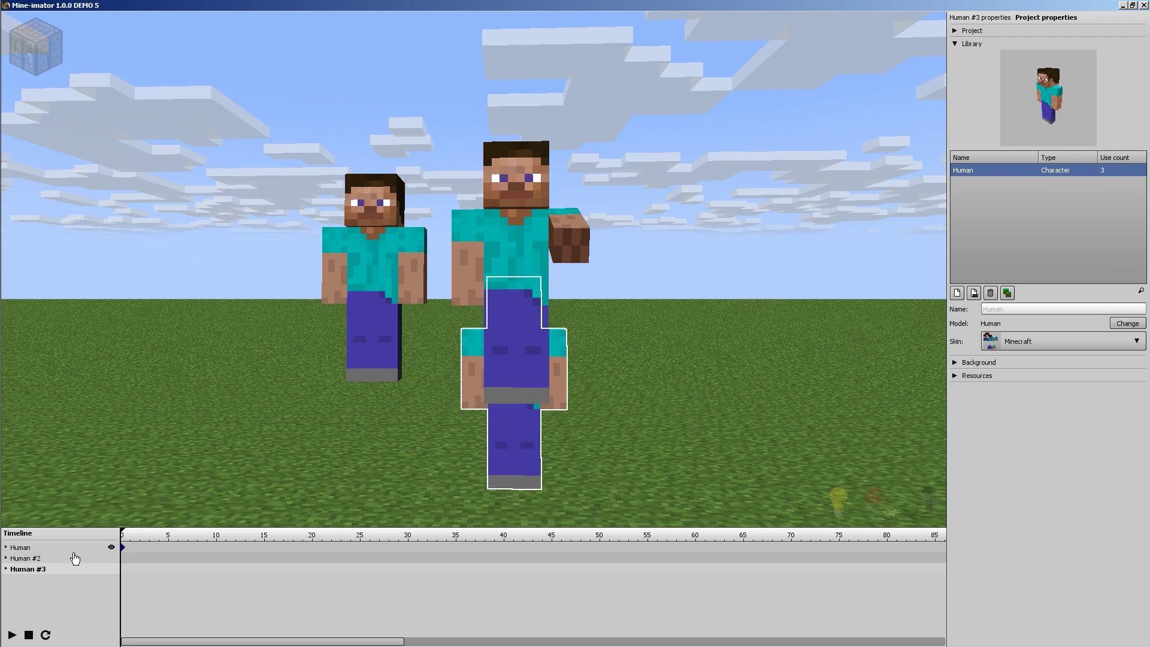
# Delete Human #3 and then Human #2, leaving only the original arm-raised Human.
pyautogui.click(40, 560)
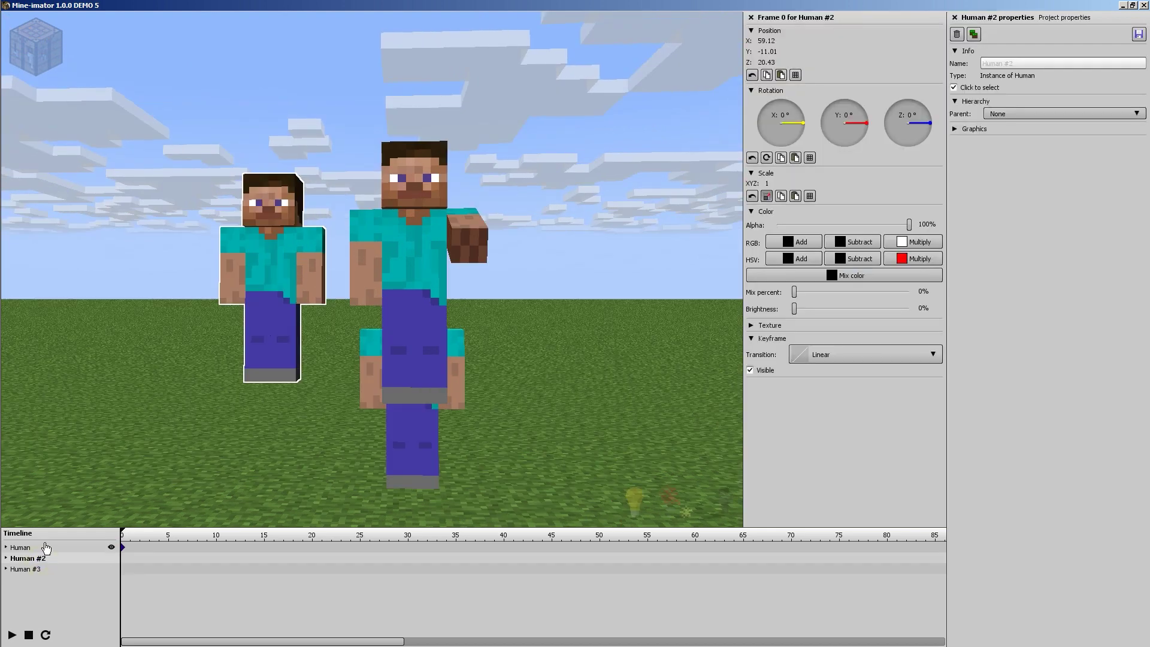
pyautogui.click(27, 548)
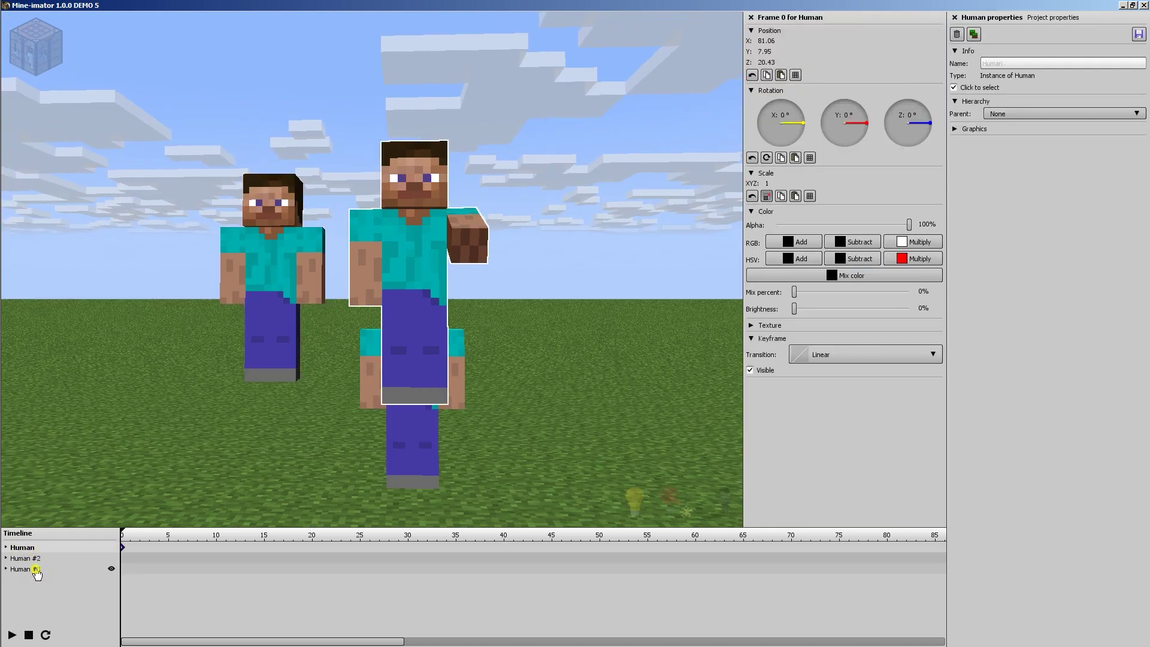
pyautogui.click(36, 570)
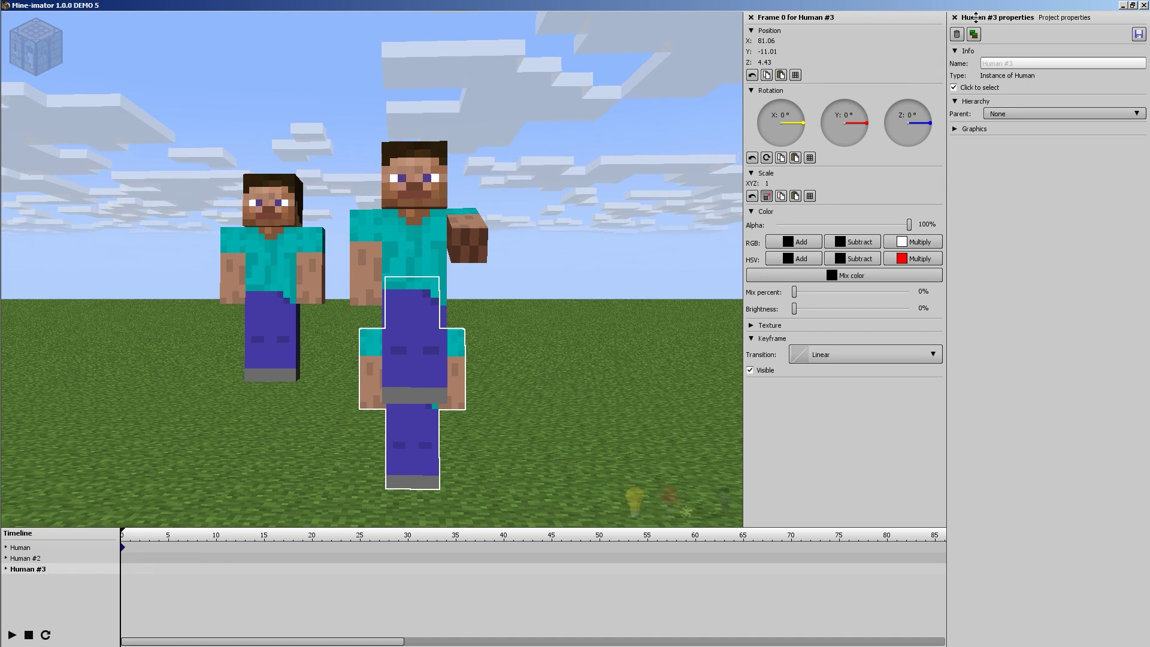
pyautogui.click(1065, 18)
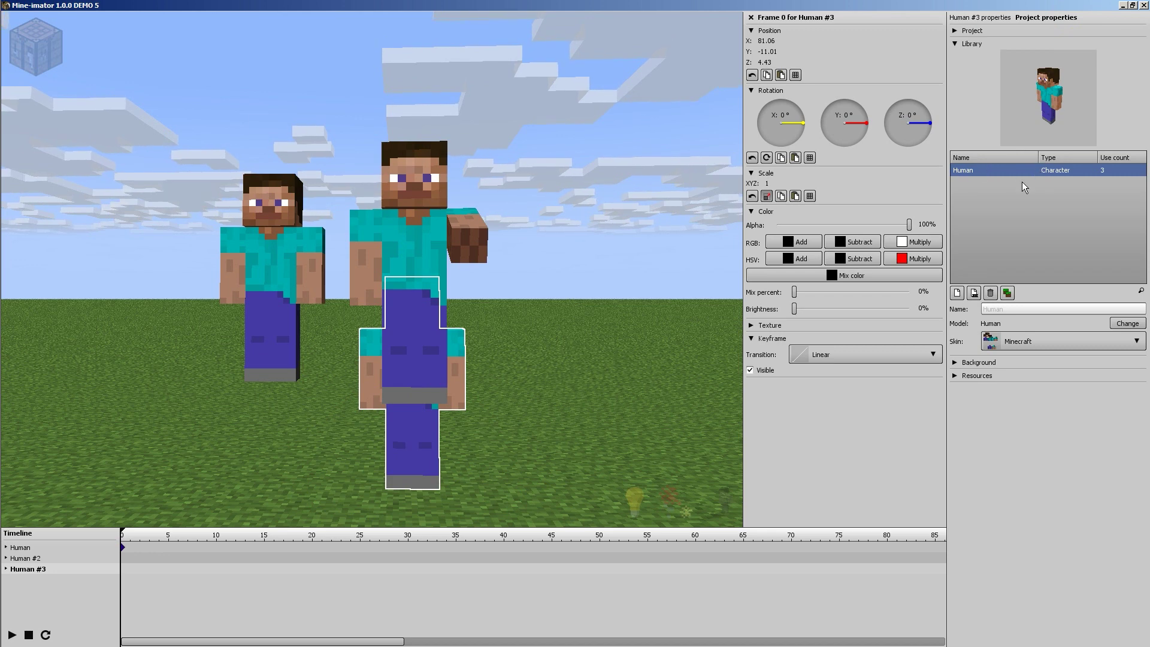
pyautogui.click(33, 567)
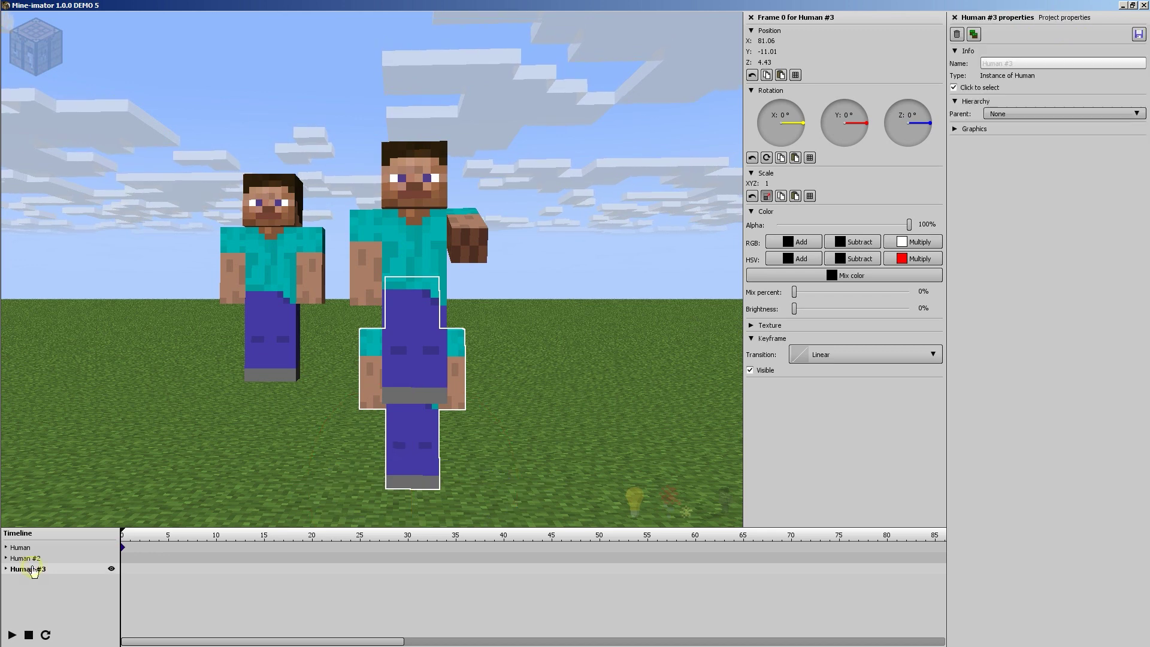
pyautogui.click(35, 558)
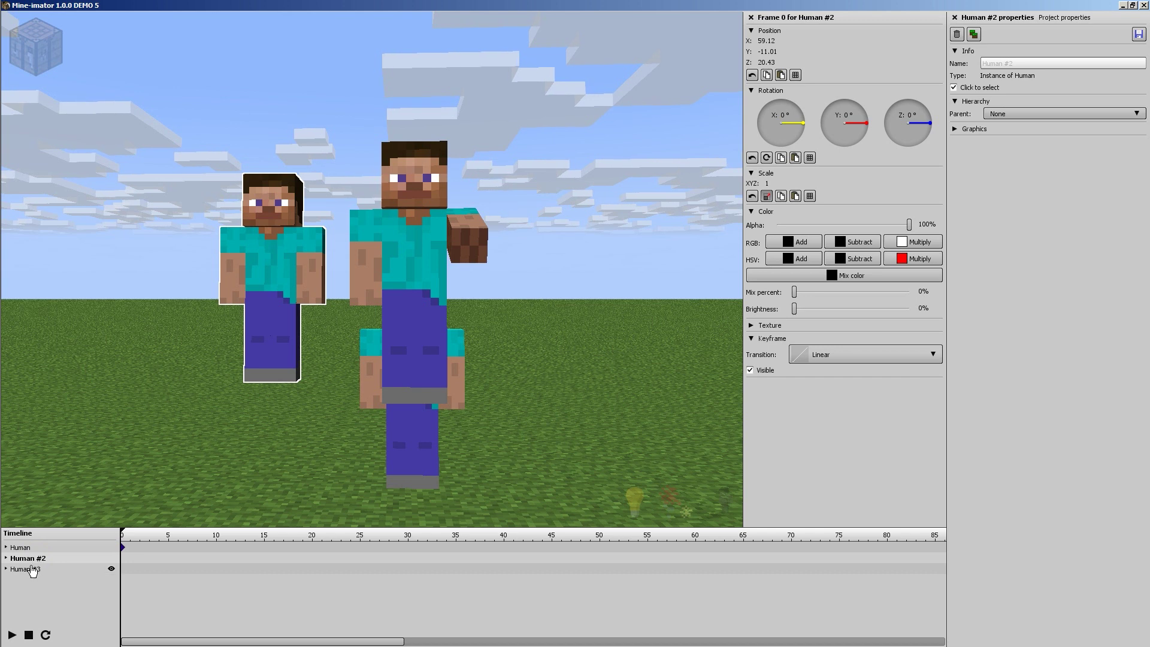
pyautogui.click(33, 569)
pyautogui.click(34, 558)
pyautogui.click(34, 569)
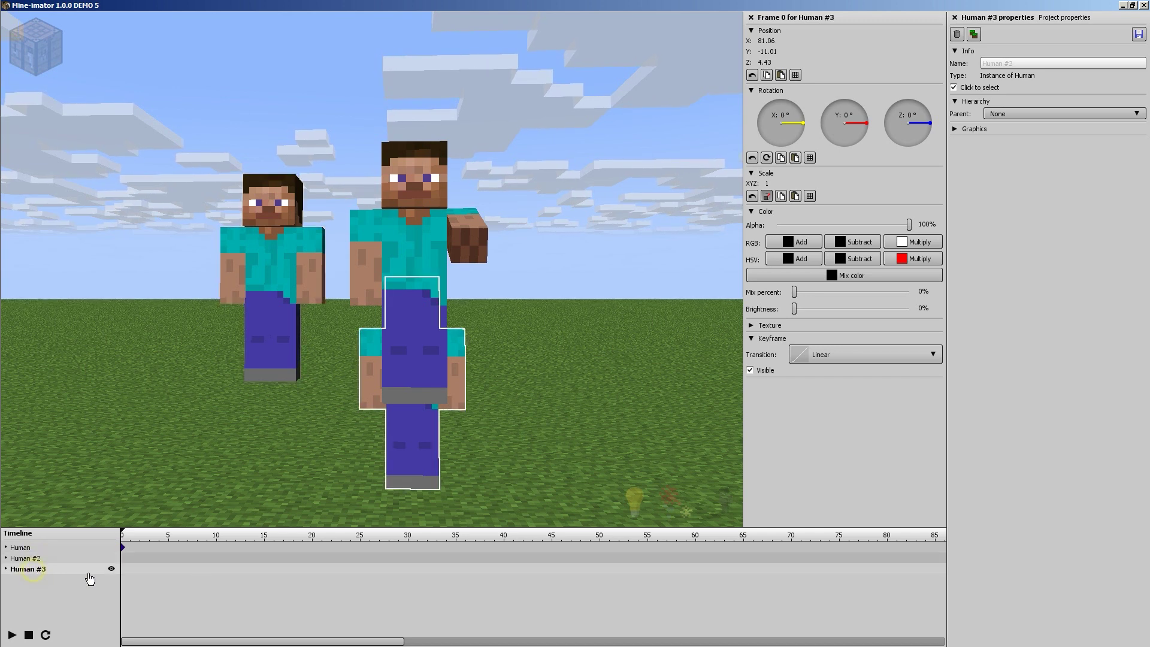
pyautogui.click(957, 35)
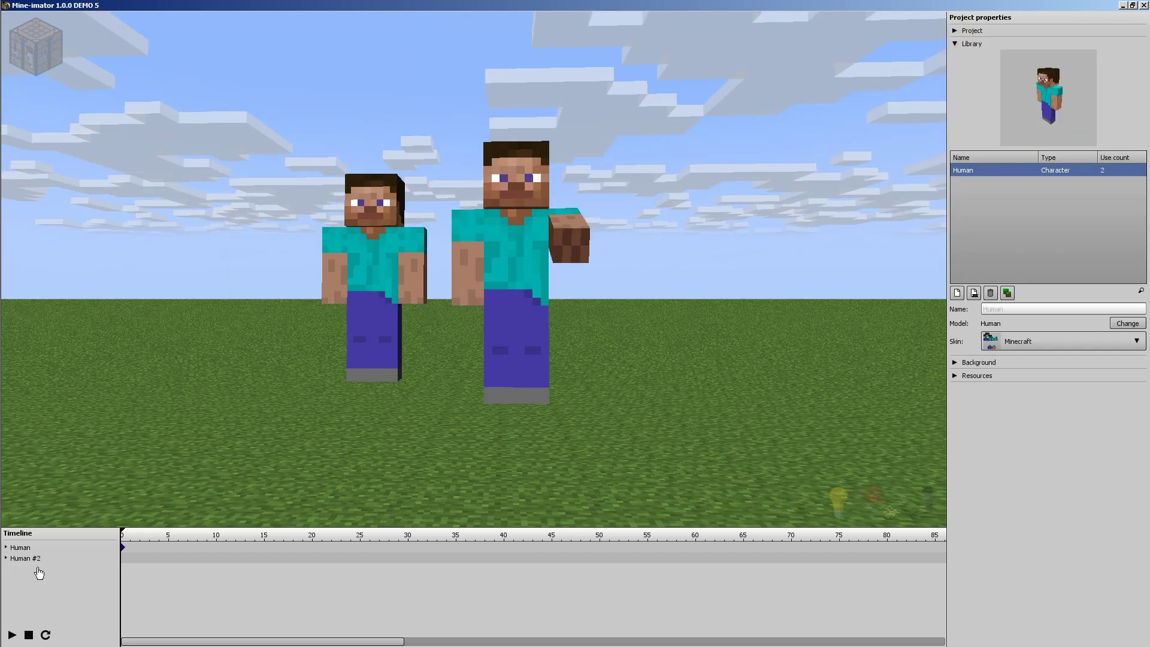
pyautogui.click(39, 559)
pyautogui.click(956, 35)
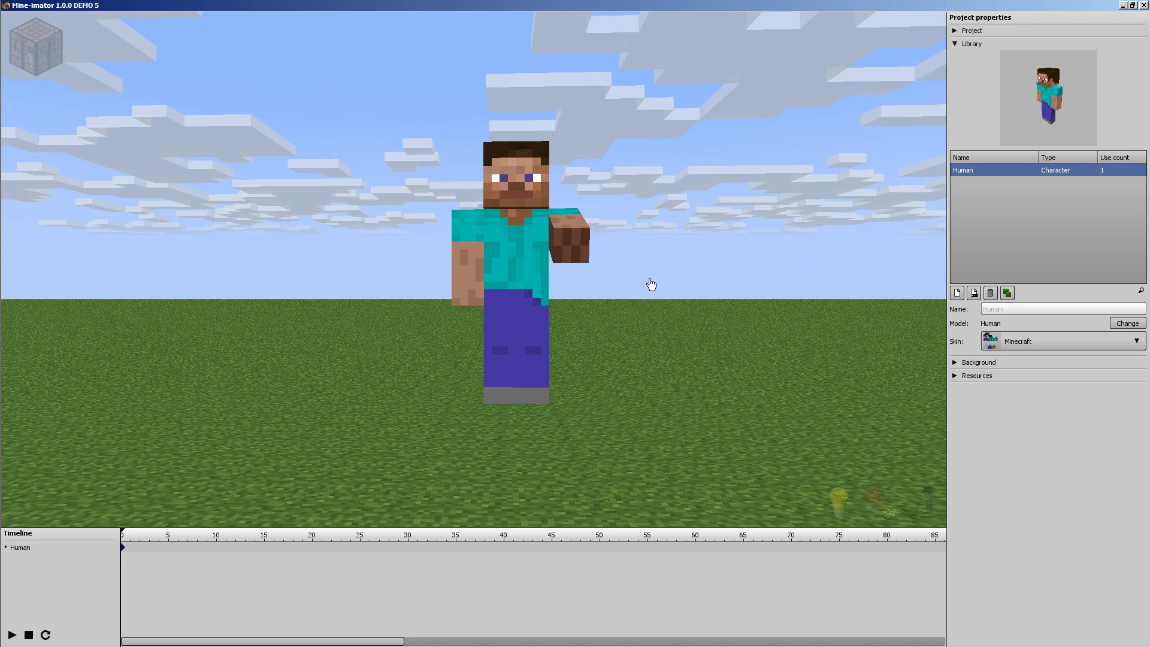
# Change the character's model from Human to Iron golem, keeping the Minecraft skin.
pyautogui.moveTo(650, 285); pyautogui.dragTo(468, 279, button='middle')
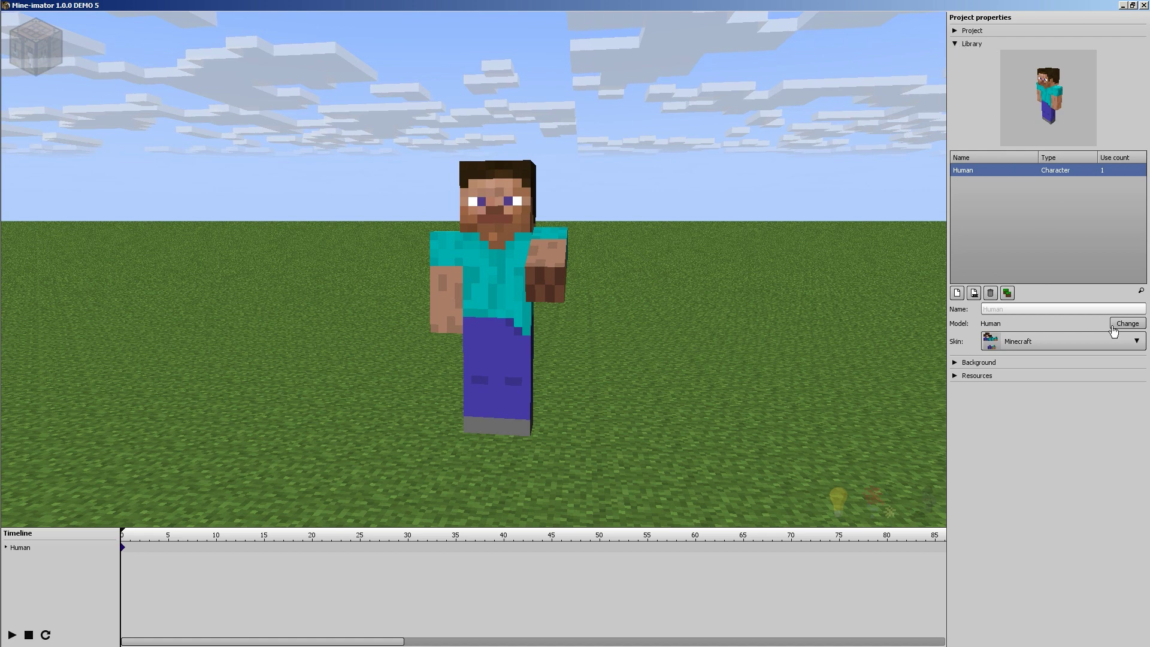
pyautogui.click(1140, 324)
pyautogui.click(803, 168)
pyautogui.click(769, 118)
pyautogui.click(766, 72)
pyautogui.click(798, 190)
pyautogui.click(806, 274)
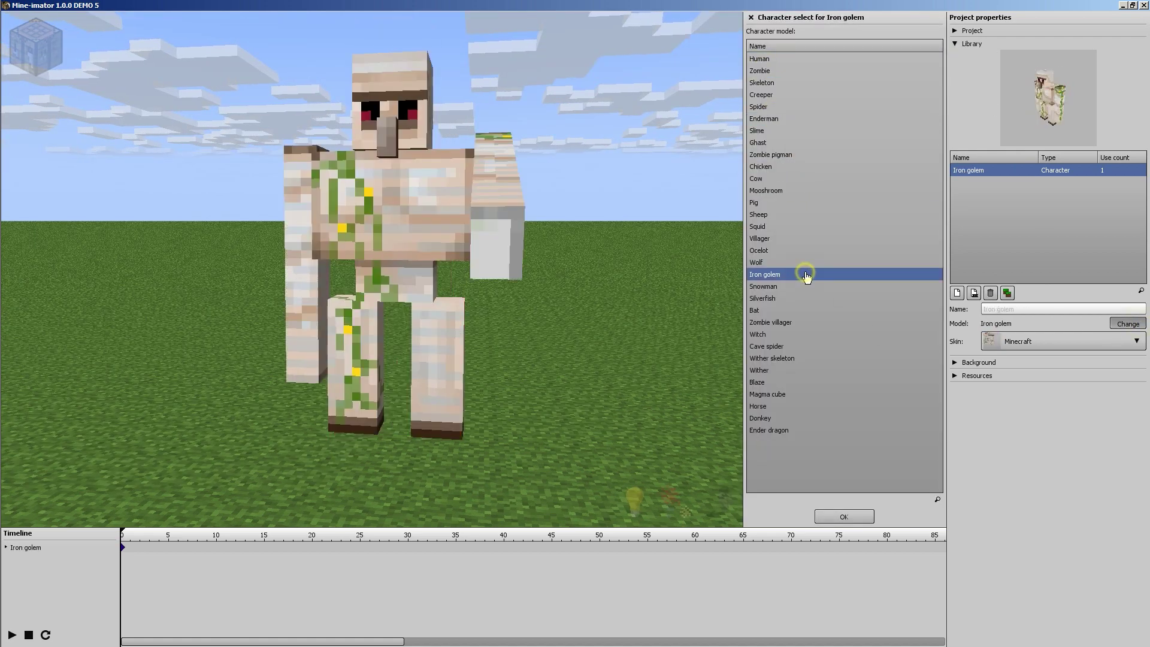
pyautogui.click(841, 516)
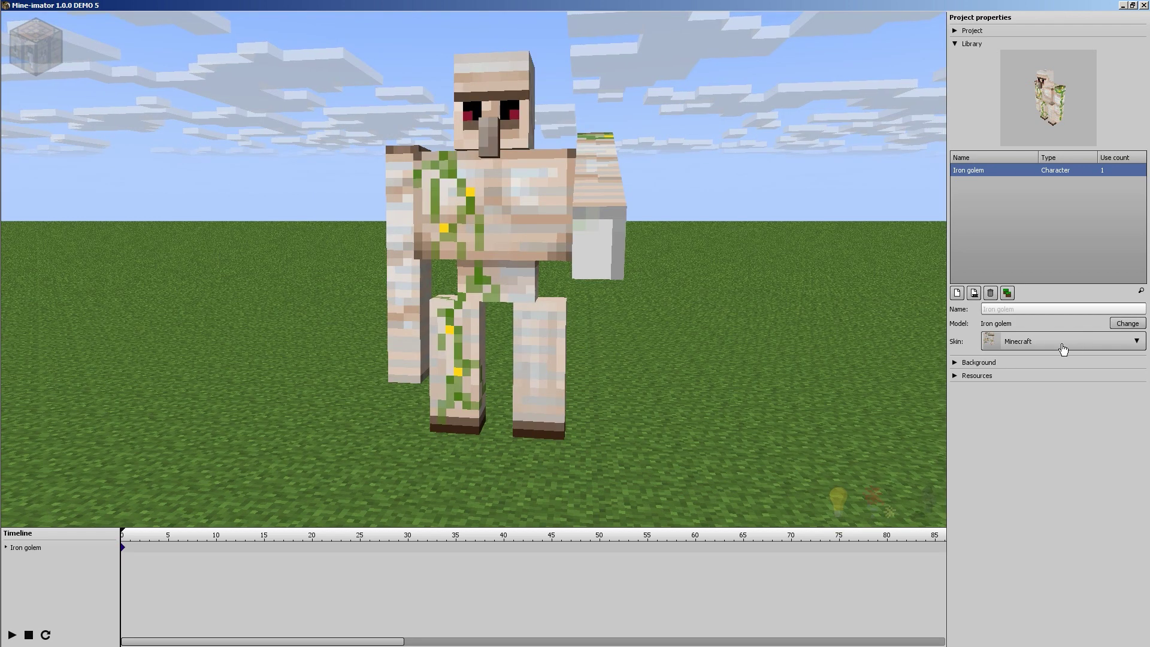
pyautogui.click(1060, 345)
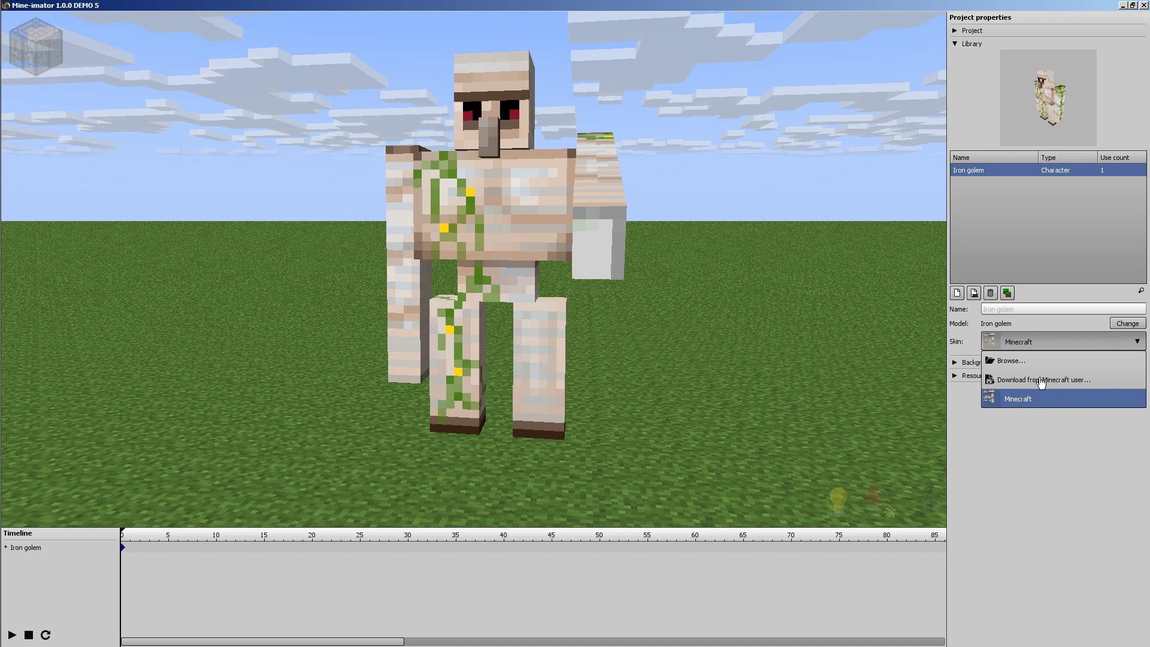
pyautogui.click(1086, 342)
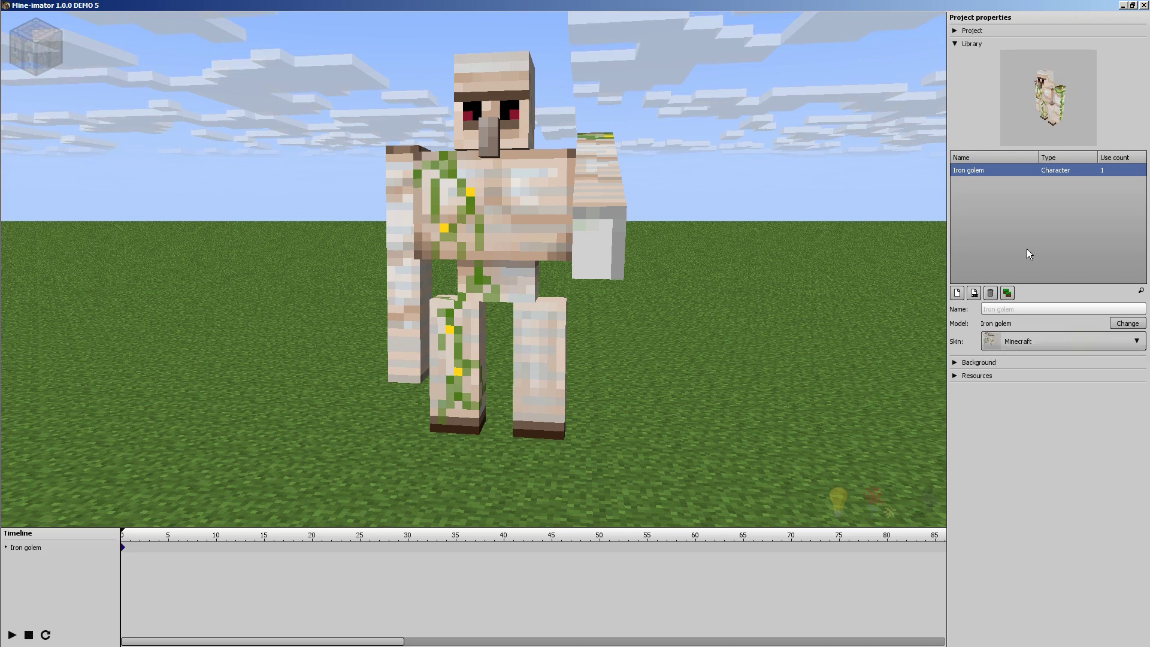
# Collapse the Library section and expand the Background settings in Project properties.
pyautogui.click(955, 45)
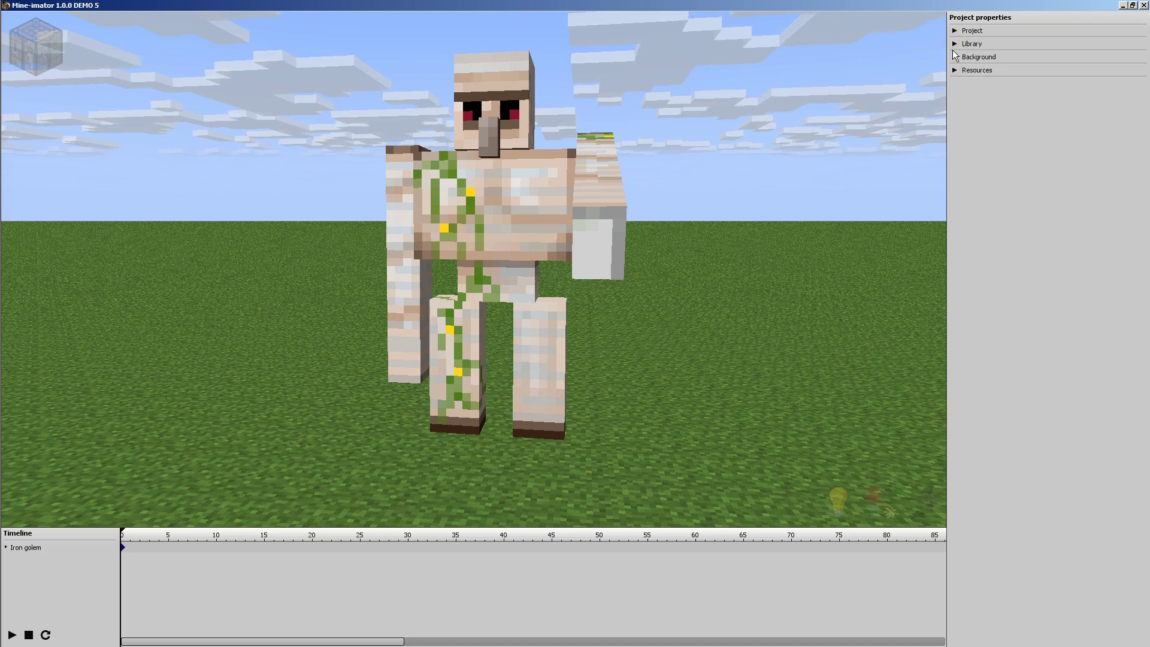
pyautogui.click(955, 57)
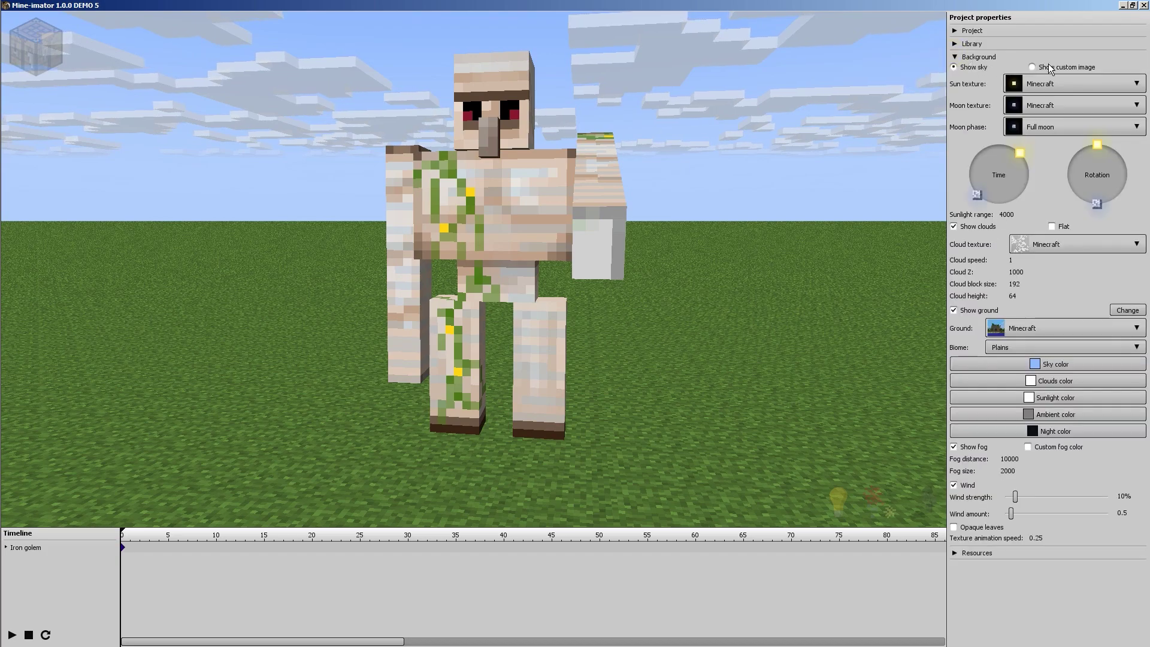
pyautogui.moveTo(817, 278); pyautogui.dragTo(738, 257, button='right')
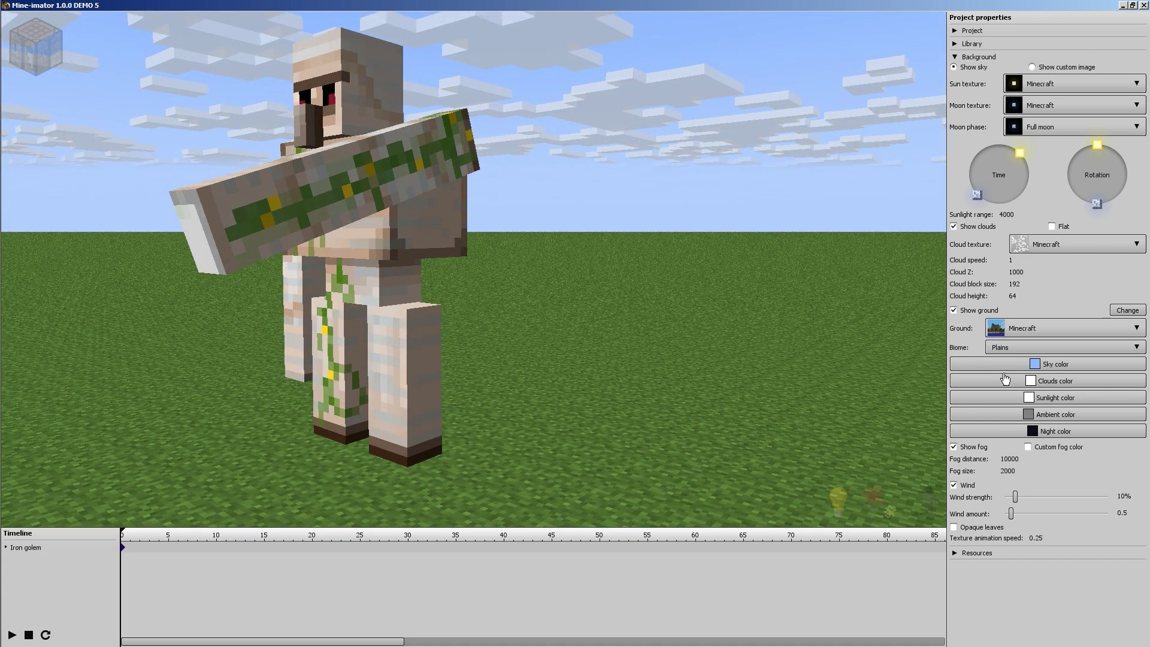
# Try the Swampland and Desert Hills biomes, settle on Plains, then collapse Background.
pyautogui.click(1010, 353)
pyautogui.click(1029, 434)
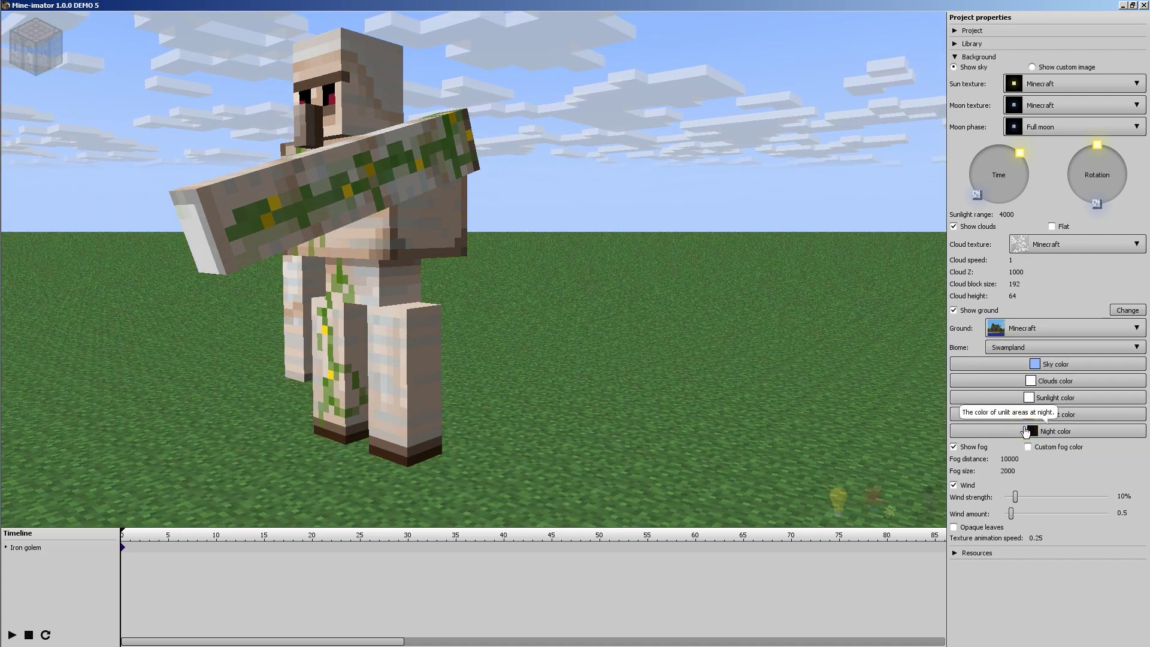
pyautogui.click(1028, 349)
pyautogui.click(1012, 449)
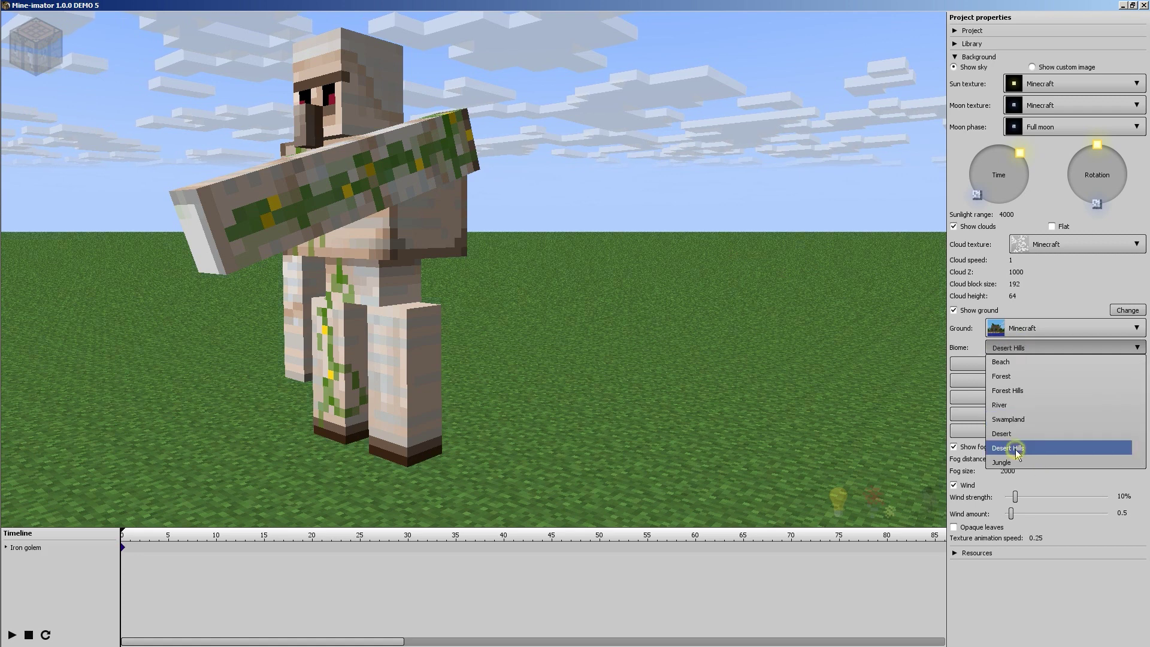
pyautogui.click(1012, 349)
pyautogui.scroll(5, 1012, 384)
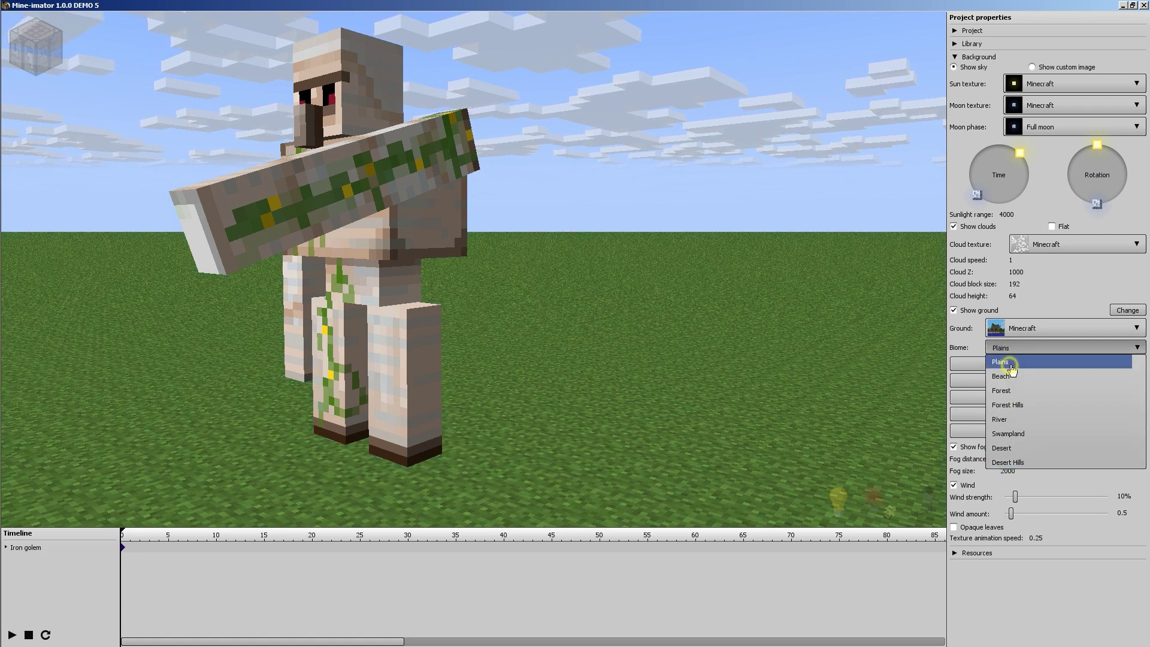
pyautogui.click(1004, 362)
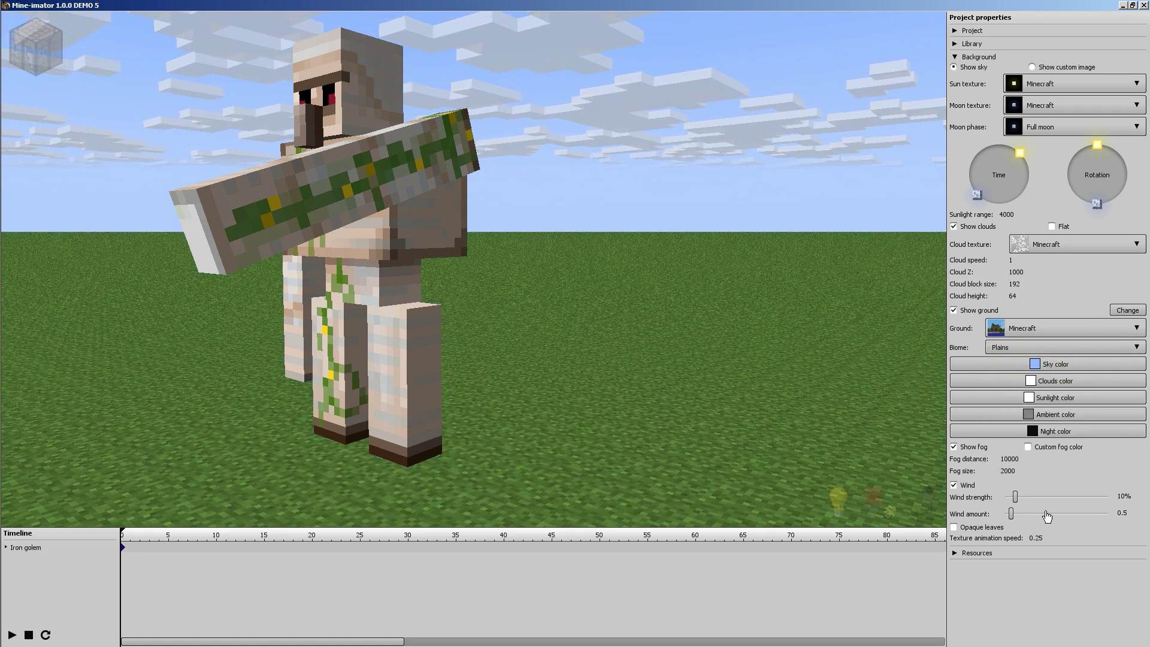
pyautogui.click(956, 57)
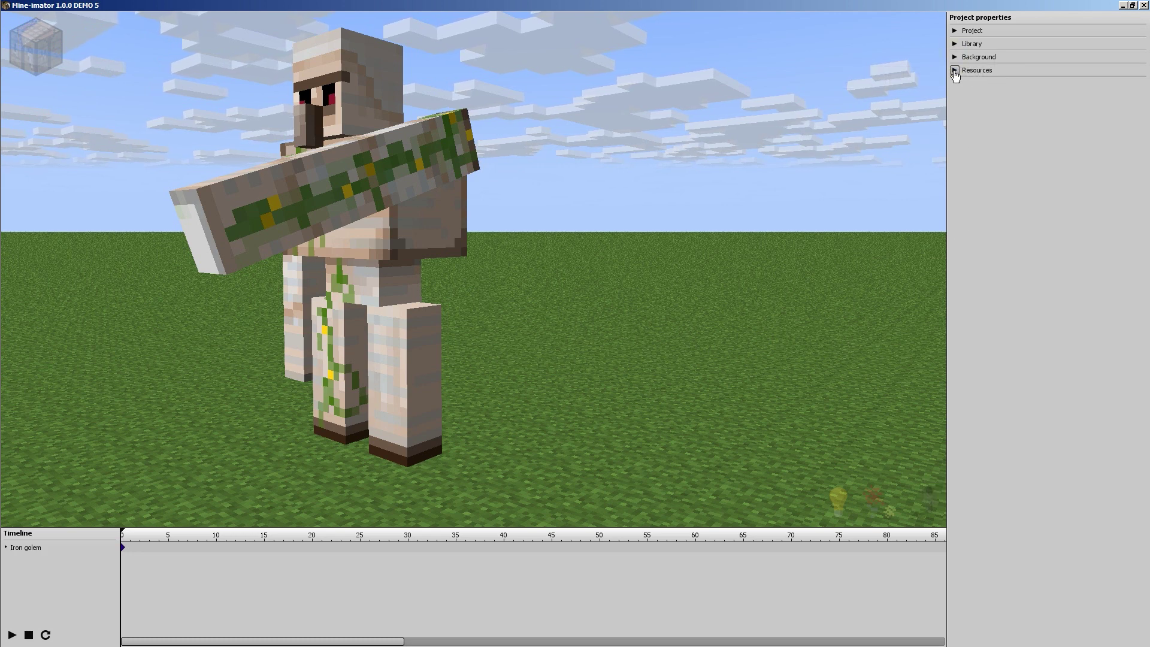
# Expand the Resources section to review the imported resources, then collapse it again.
pyautogui.click(956, 70)
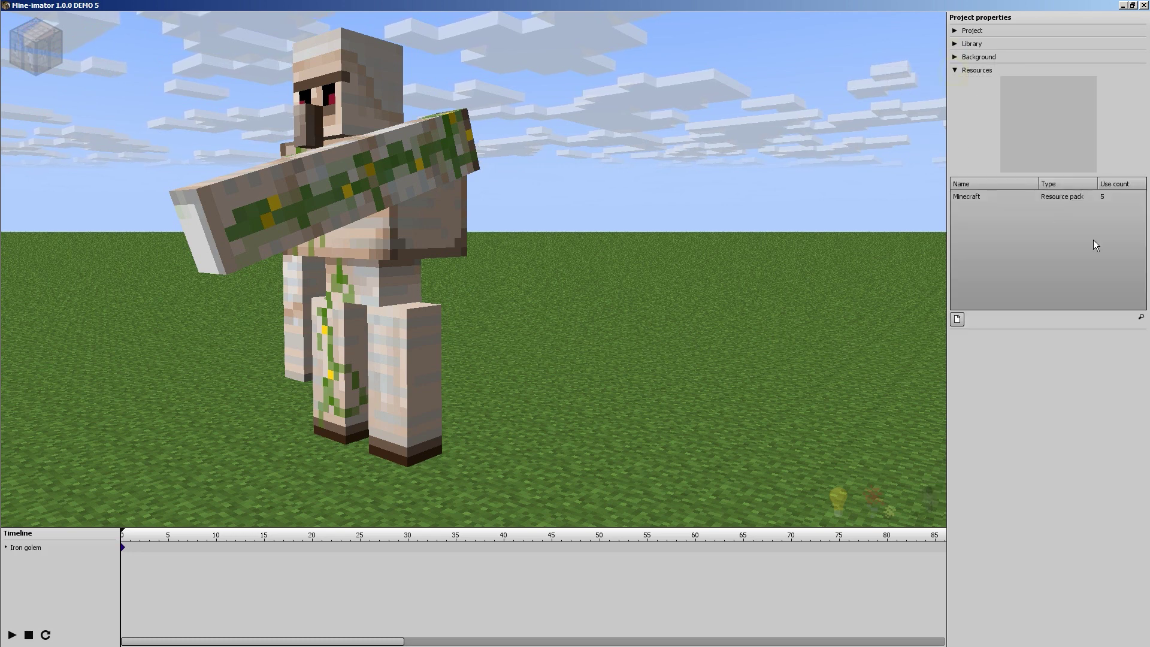
pyautogui.click(955, 72)
pyautogui.moveTo(142, 46)
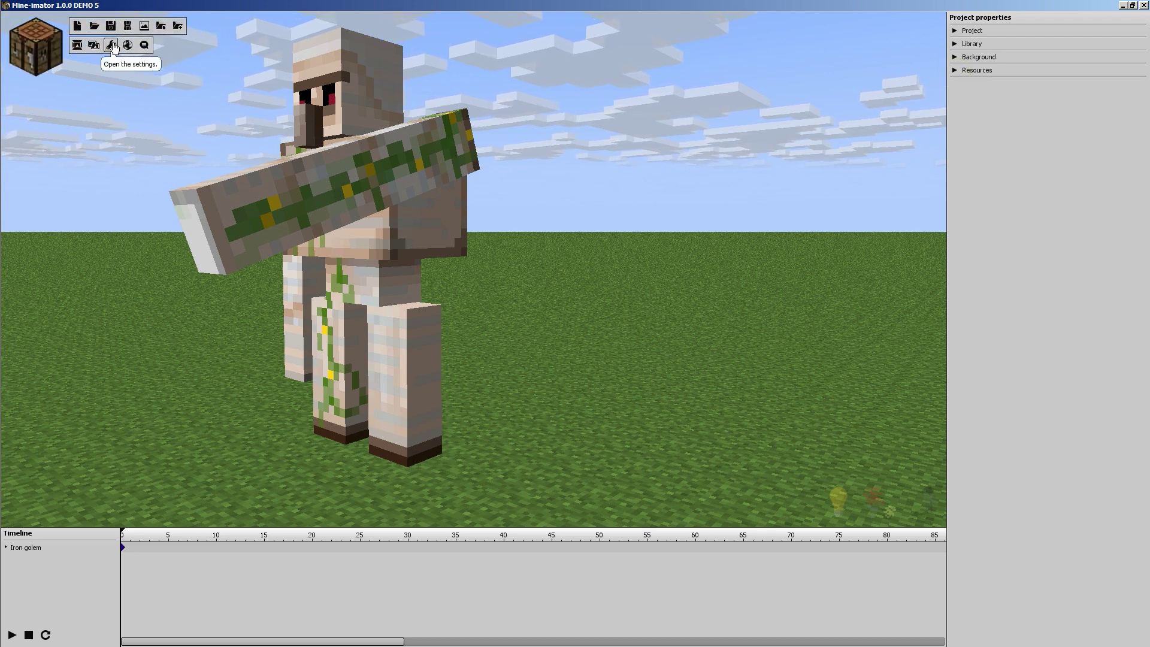
# Open the program settings and read the Program backup options: every 10 minutes, keeping 3 copies.
pyautogui.click(112, 46)
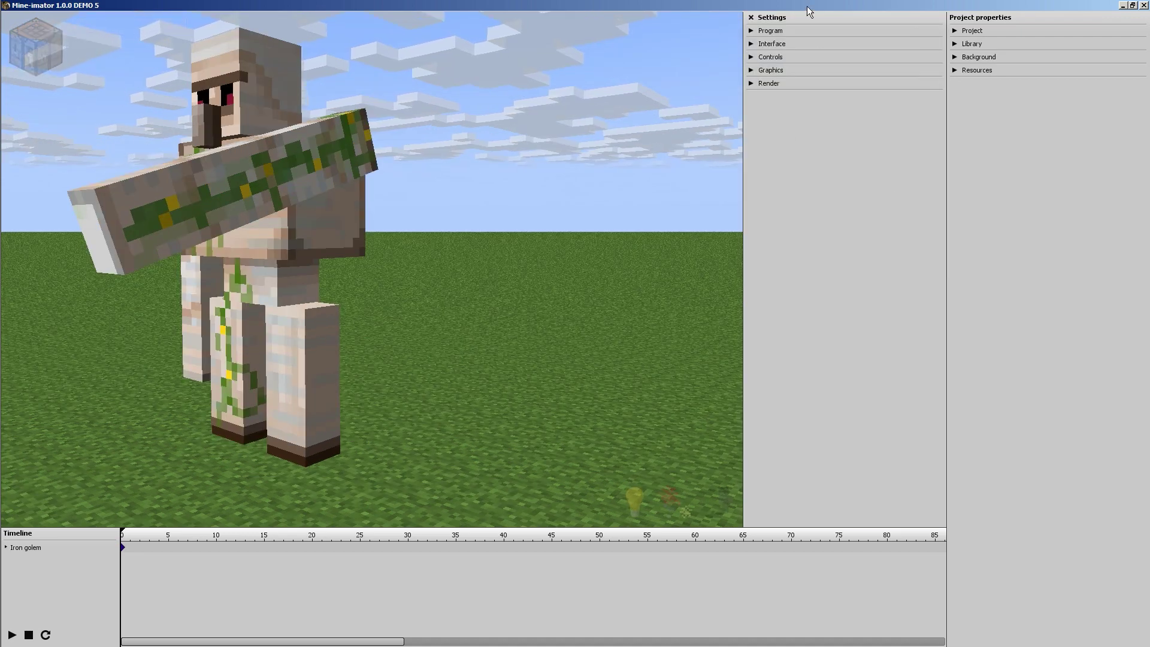
pyautogui.click(752, 31)
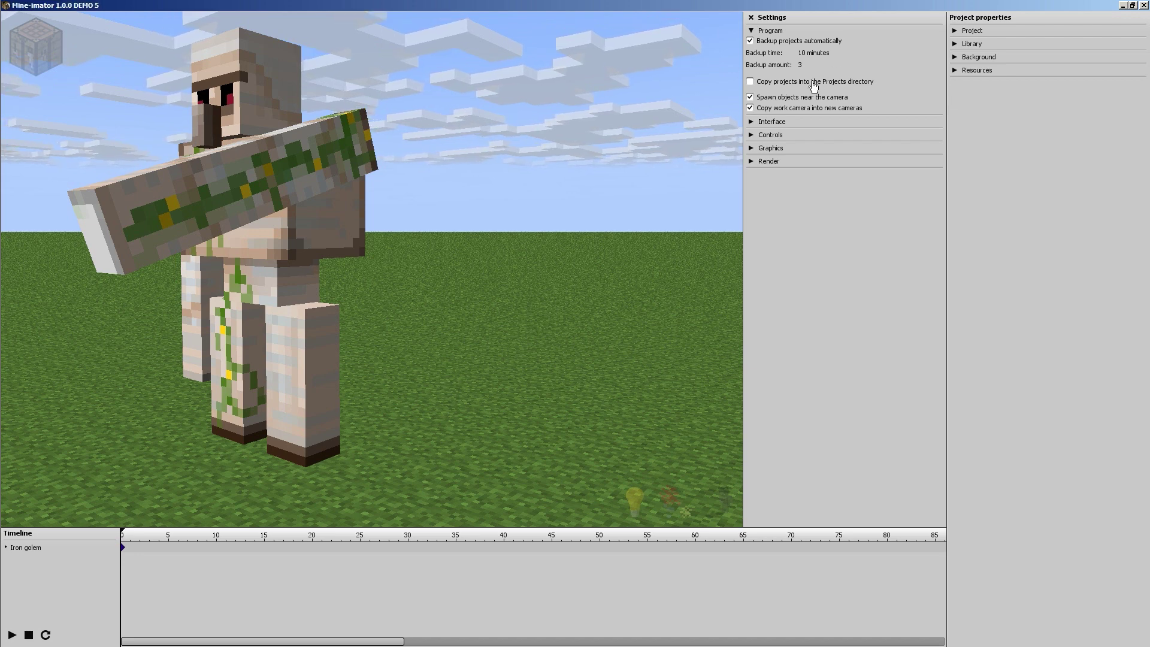
pyautogui.moveTo(814, 87)
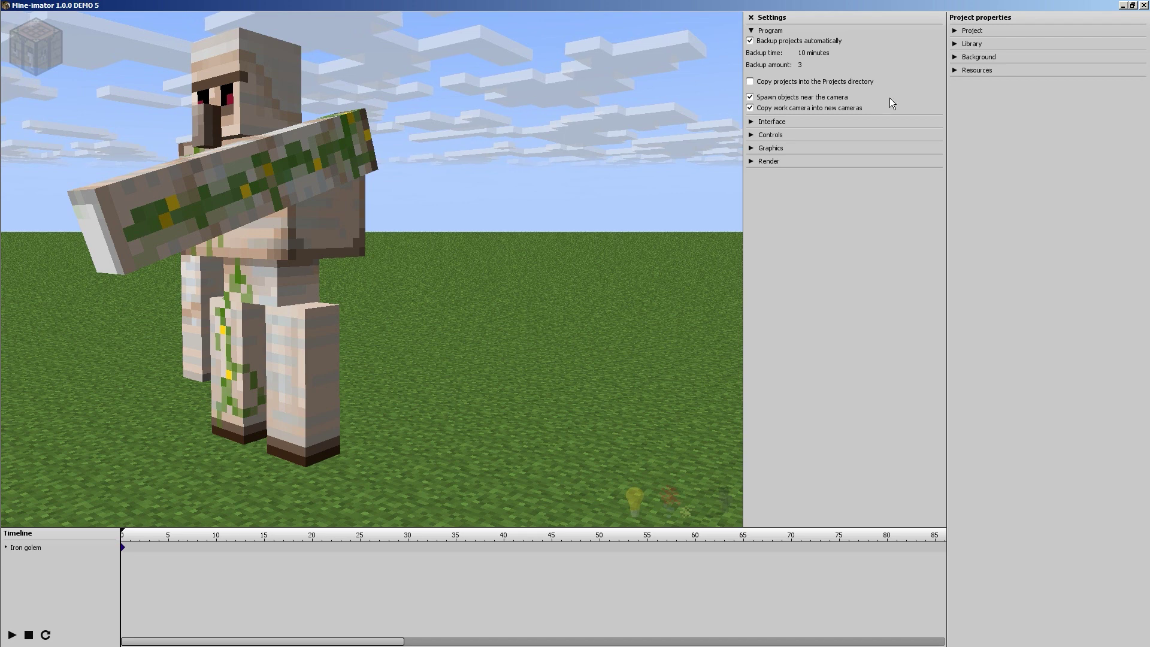
pyautogui.moveTo(771, 102)
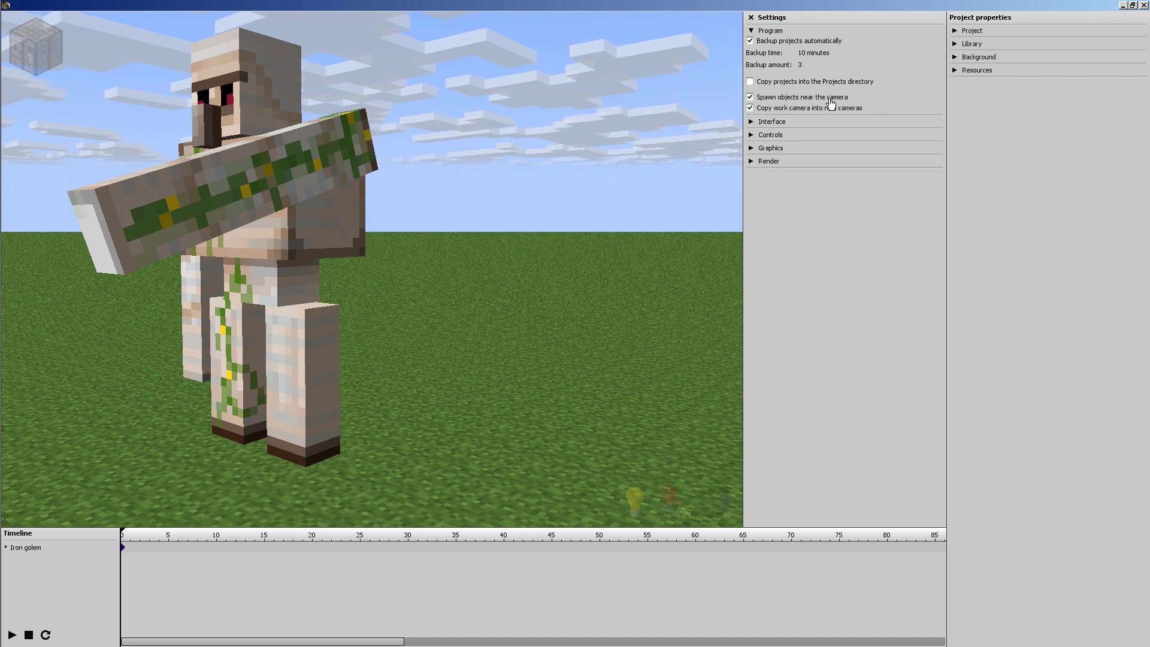
pyautogui.moveTo(832, 103)
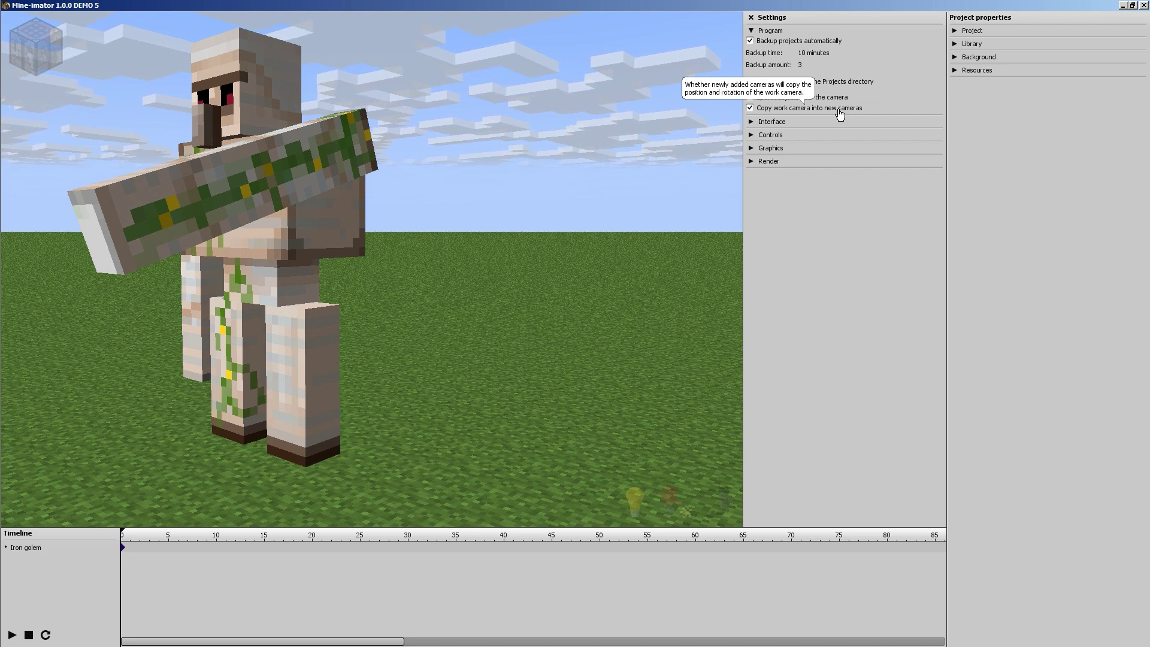
# Collapse Program, look through the Interface options, then open the Controls shortcut list.
pyautogui.click(753, 31)
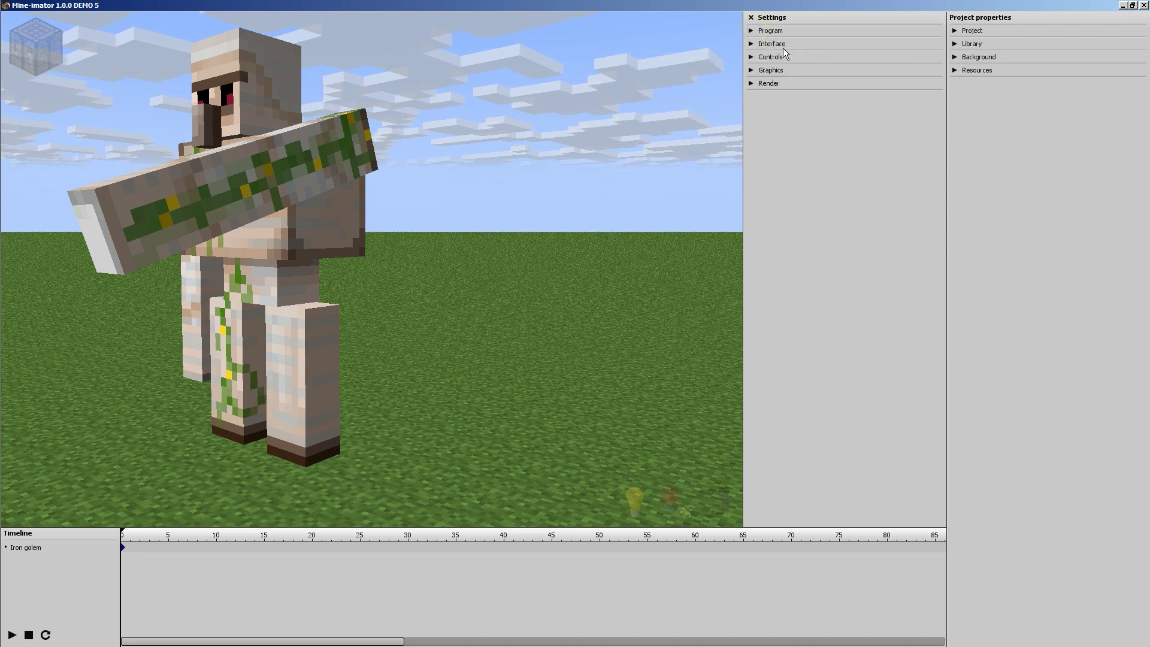
pyautogui.click(772, 44)
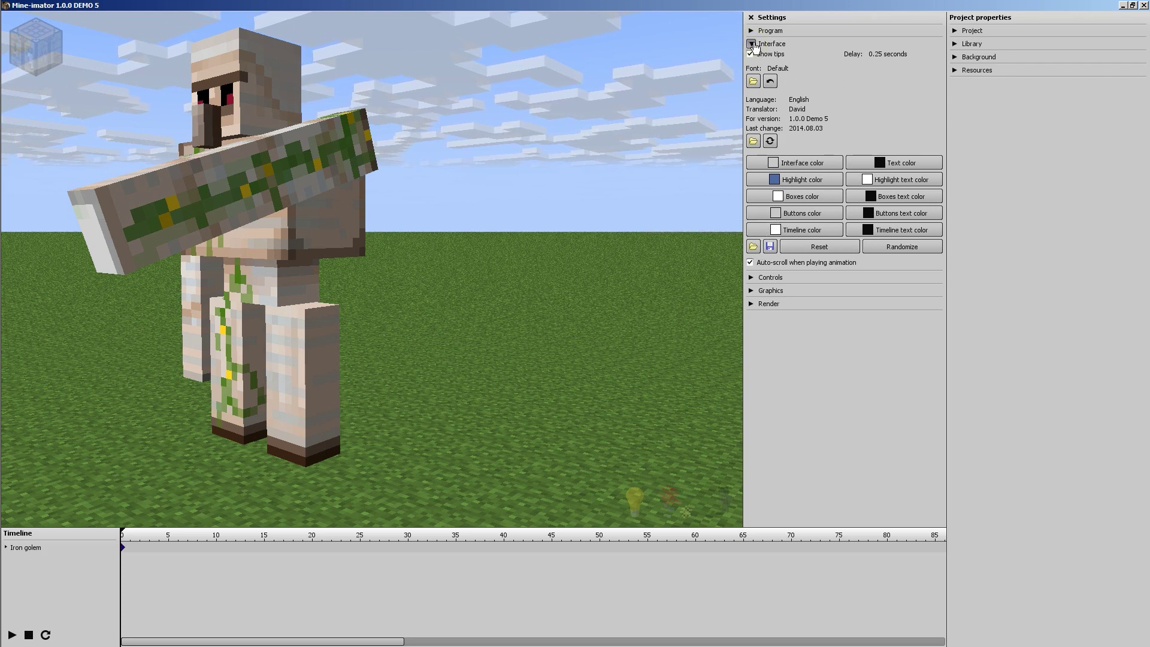
pyautogui.click(752, 44)
pyautogui.click(754, 58)
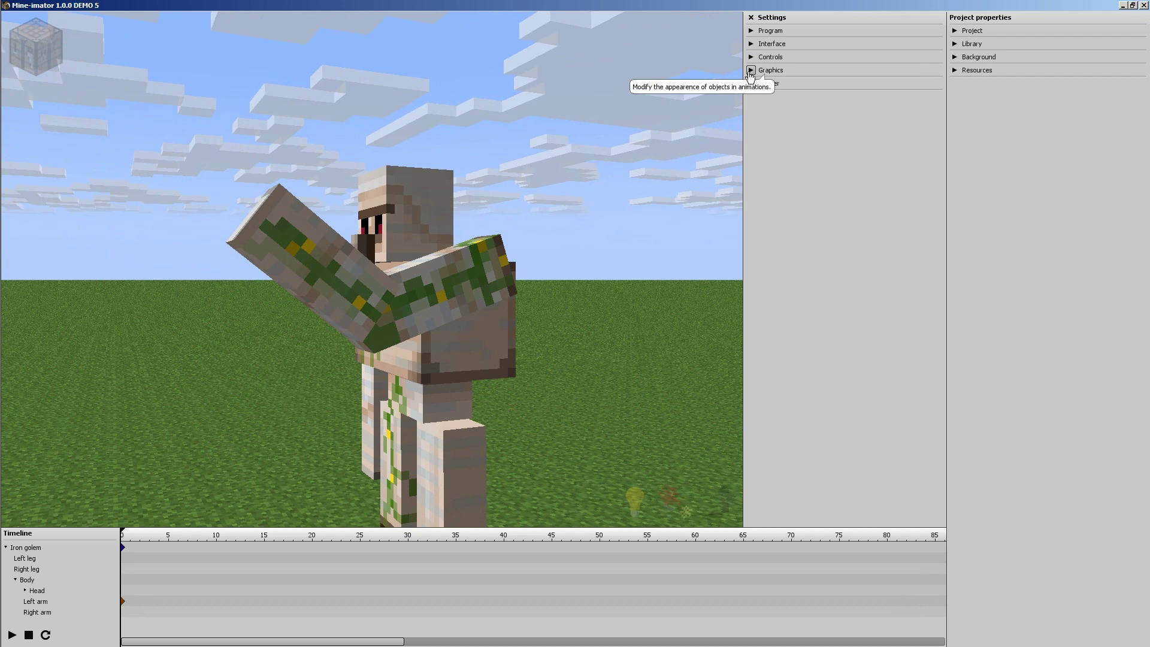
# Show the Graphics settings, then select the golem's left arm and rotate it.
pyautogui.click(751, 71)
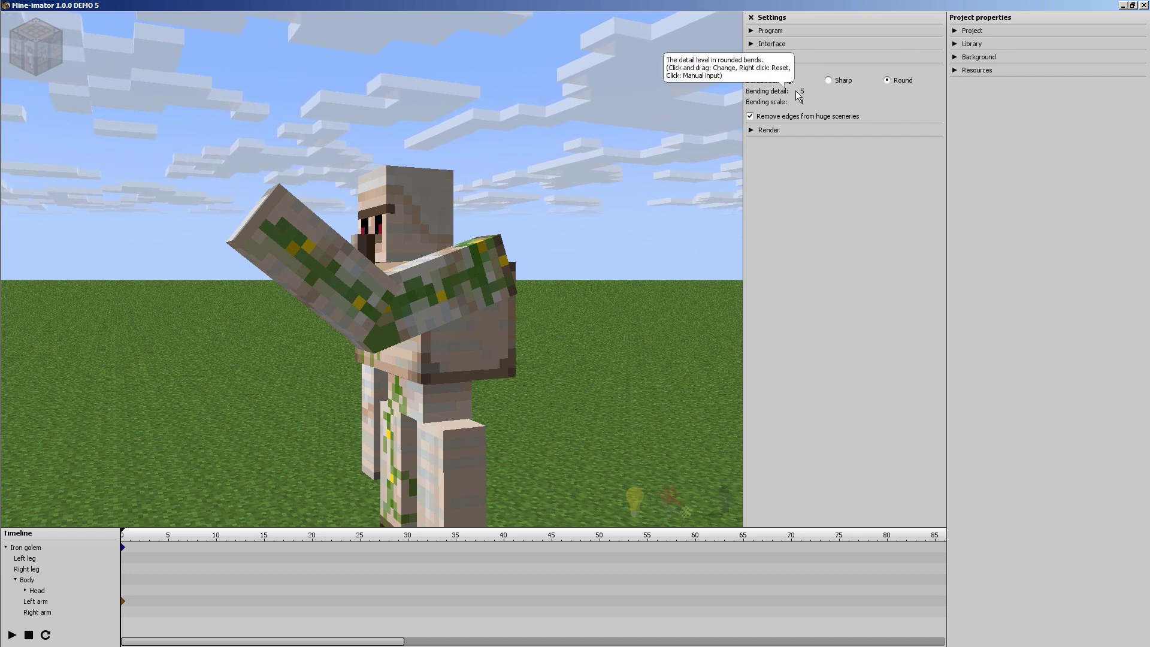
pyautogui.click(382, 313)
pyautogui.click(359, 299)
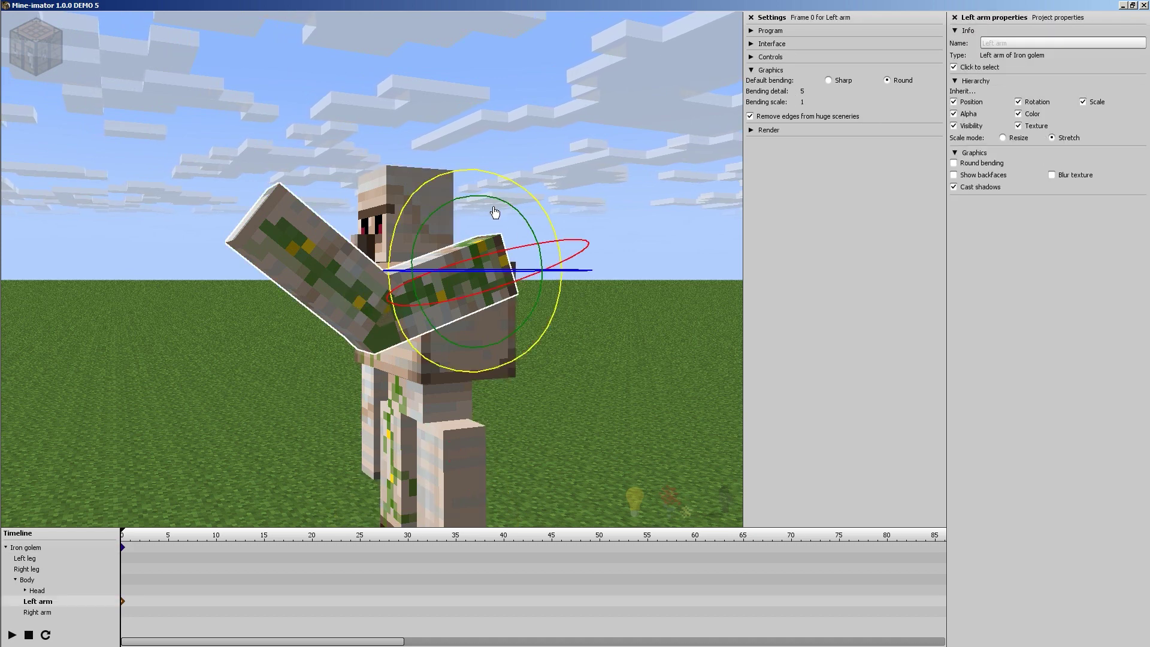
pyautogui.moveTo(481, 199)
pyautogui.mouseDown()
pyautogui.moveTo(458, 217)
pyautogui.moveTo(542, 232)
pyautogui.moveTo(438, 222)
pyautogui.moveTo(480, 219)
pyautogui.moveTo(519, 243)
pyautogui.moveTo(434, 225)
pyautogui.moveTo(473, 213)
pyautogui.moveTo(552, 234)
pyautogui.moveTo(493, 217)
pyautogui.moveTo(534, 234)
pyautogui.moveTo(436, 222)
pyautogui.moveTo(498, 233)
pyautogui.moveTo(484, 219)
pyautogui.mouseUp()
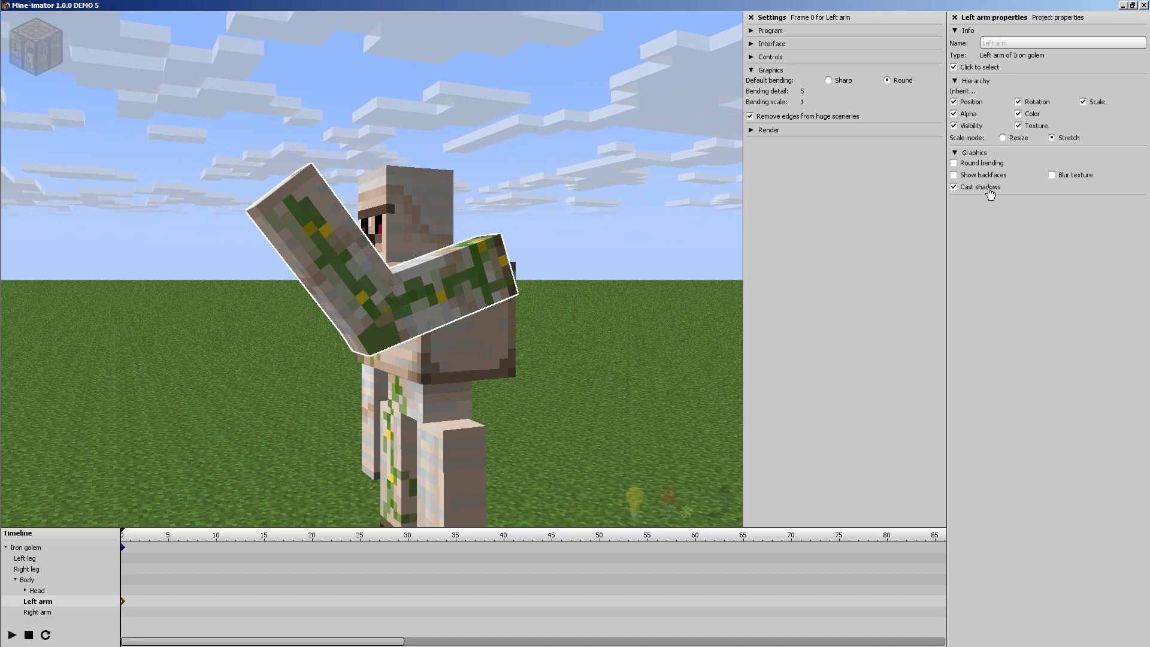
# Enable round bending on the left arm, adjust bend detail, and swing it out horizontally.
pyautogui.click(956, 154)
pyautogui.click(956, 154)
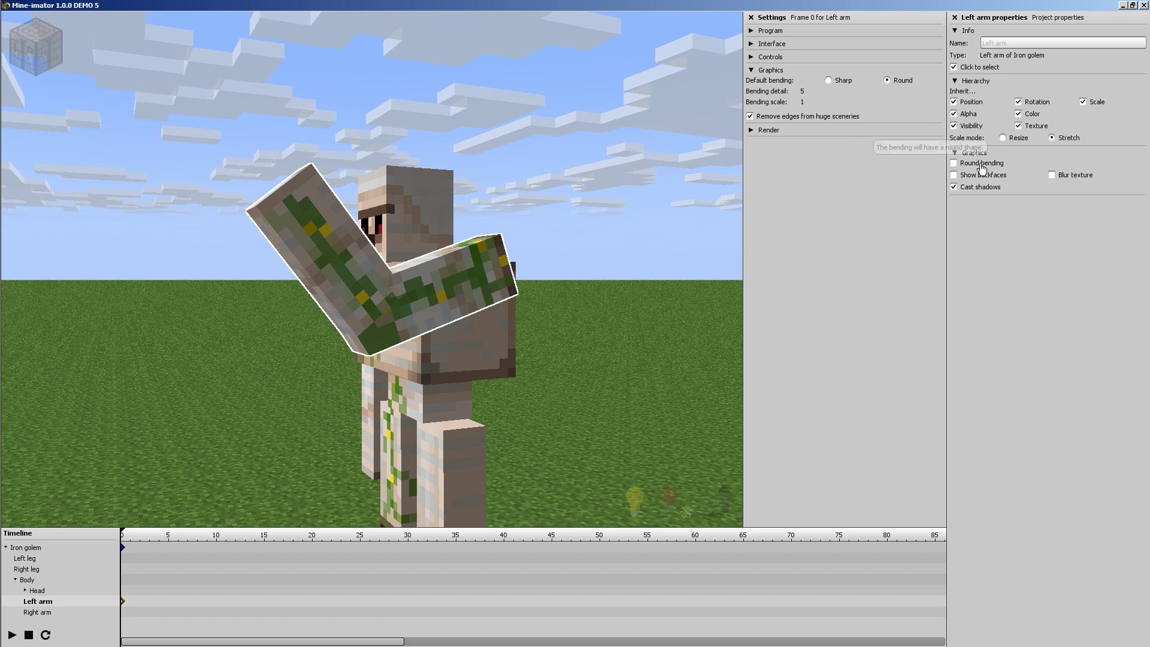
pyautogui.click(977, 164)
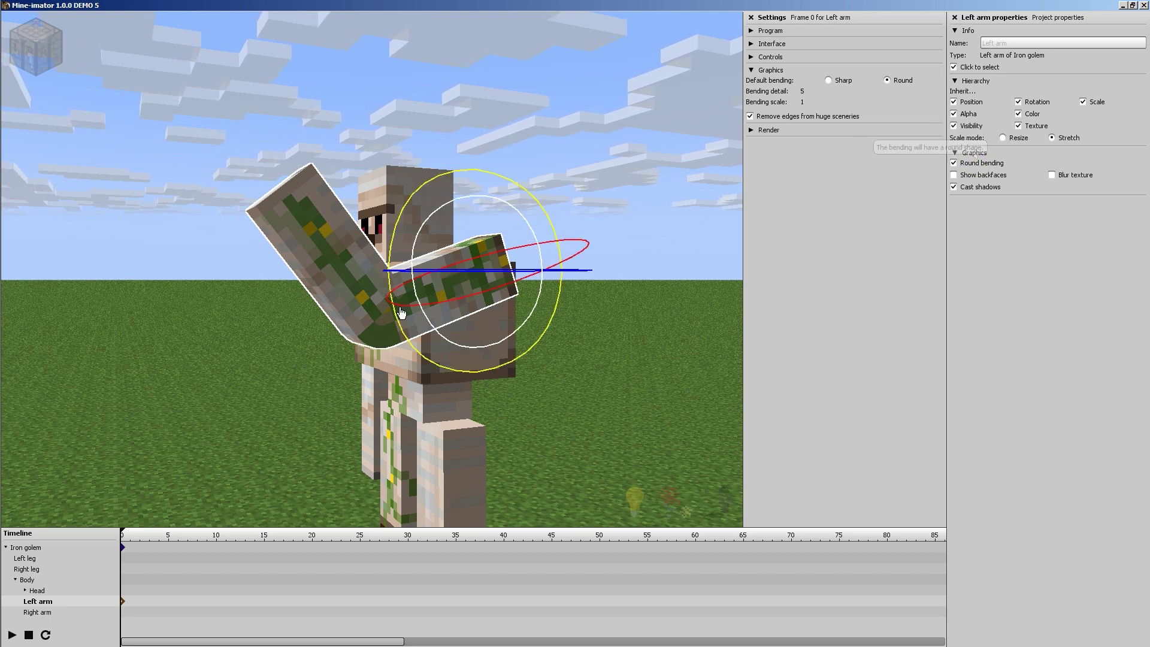
pyautogui.moveTo(473, 199); pyautogui.dragTo(525, 227)
pyautogui.moveTo(804, 89); pyautogui.dragTo(854, 96)
pyautogui.moveTo(446, 204); pyautogui.dragTo(385, 292)
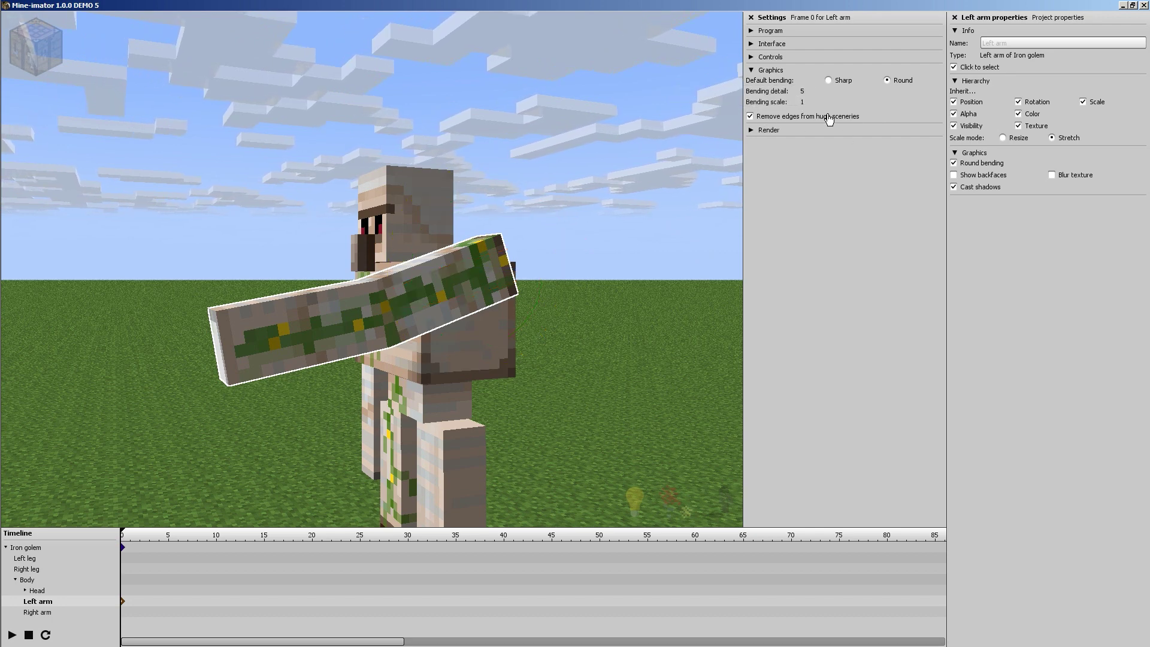
pyautogui.moveTo(828, 116)
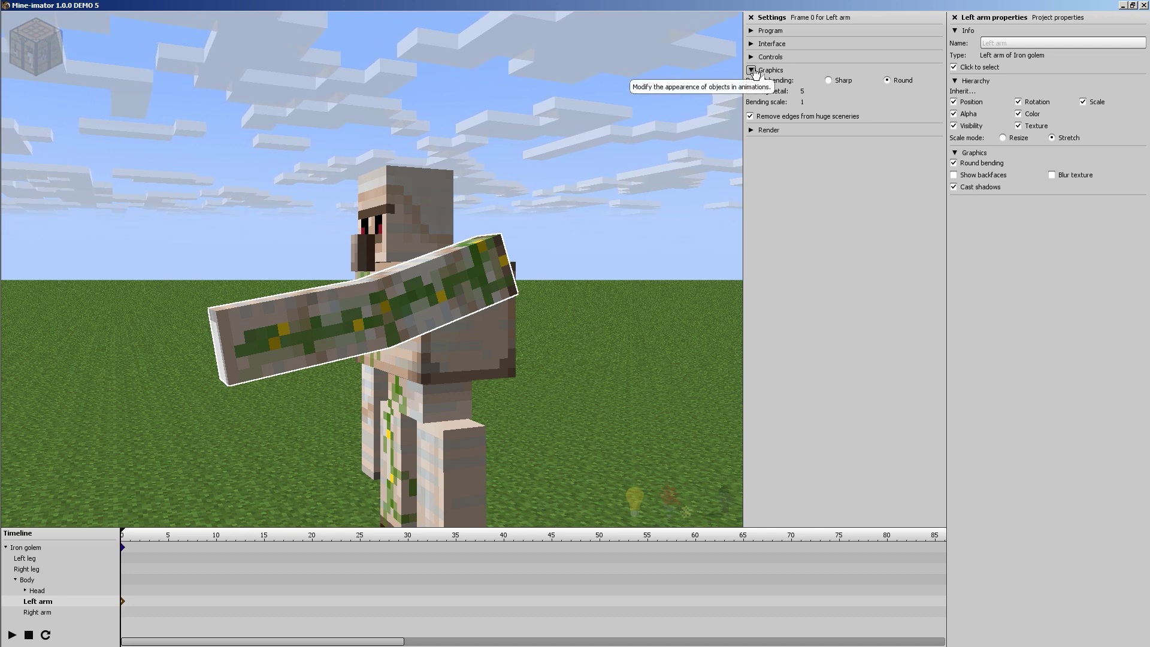
# Swap Graphics for the Render settings, orbit to the golem's front, and add a new camera.
pyautogui.click(752, 70)
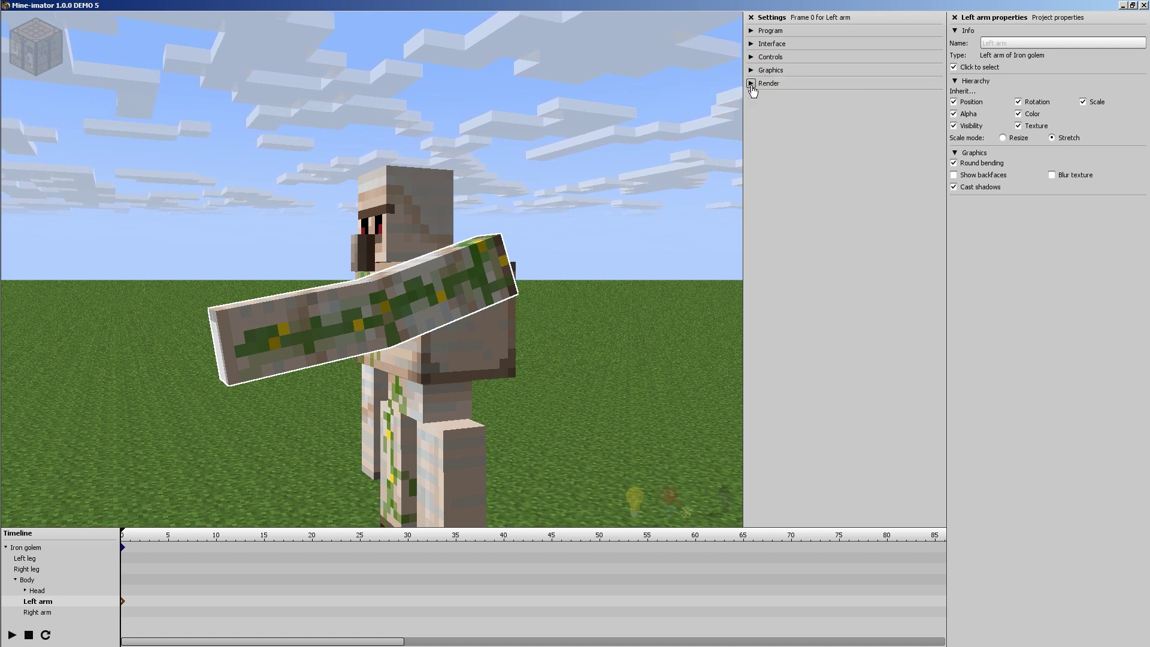
pyautogui.click(752, 84)
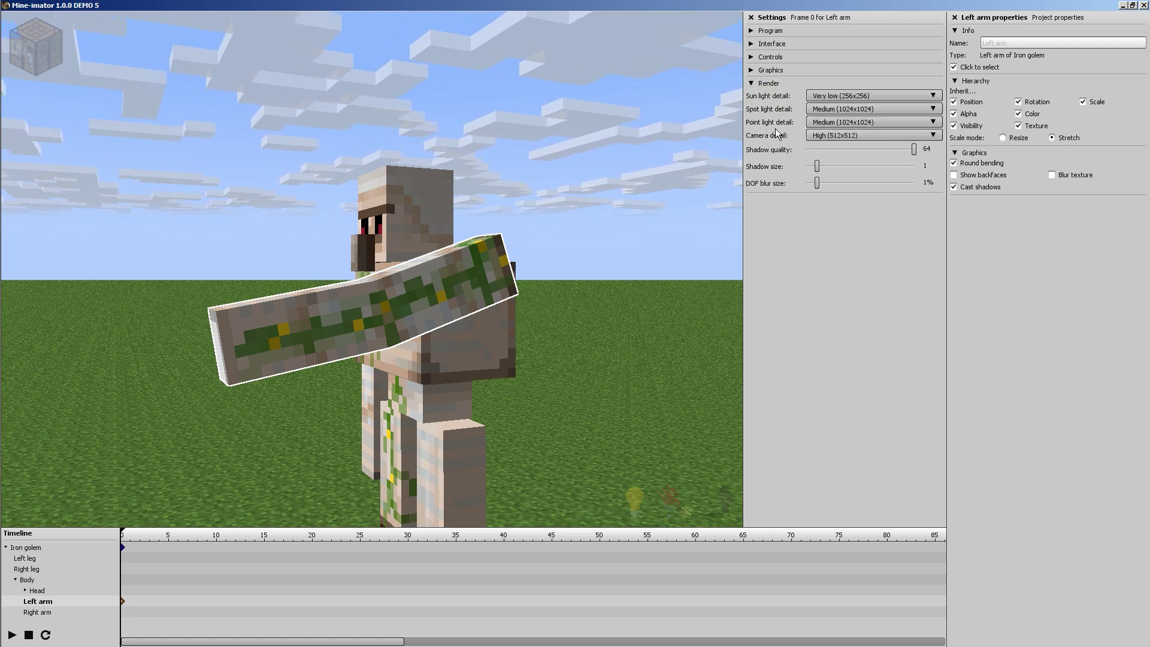
pyautogui.moveTo(591, 195); pyautogui.dragTo(544, 246, button='middle')
pyautogui.moveTo(644, 267); pyautogui.dragTo(395, 281, button='middle')
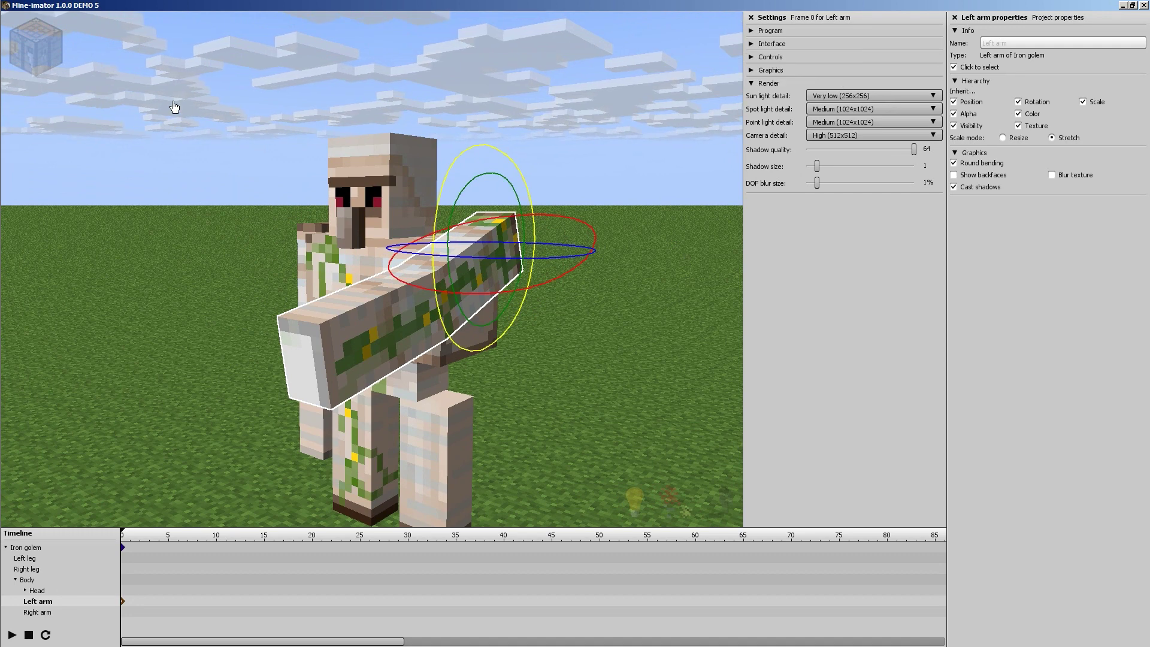
pyautogui.moveTo(36, 48)
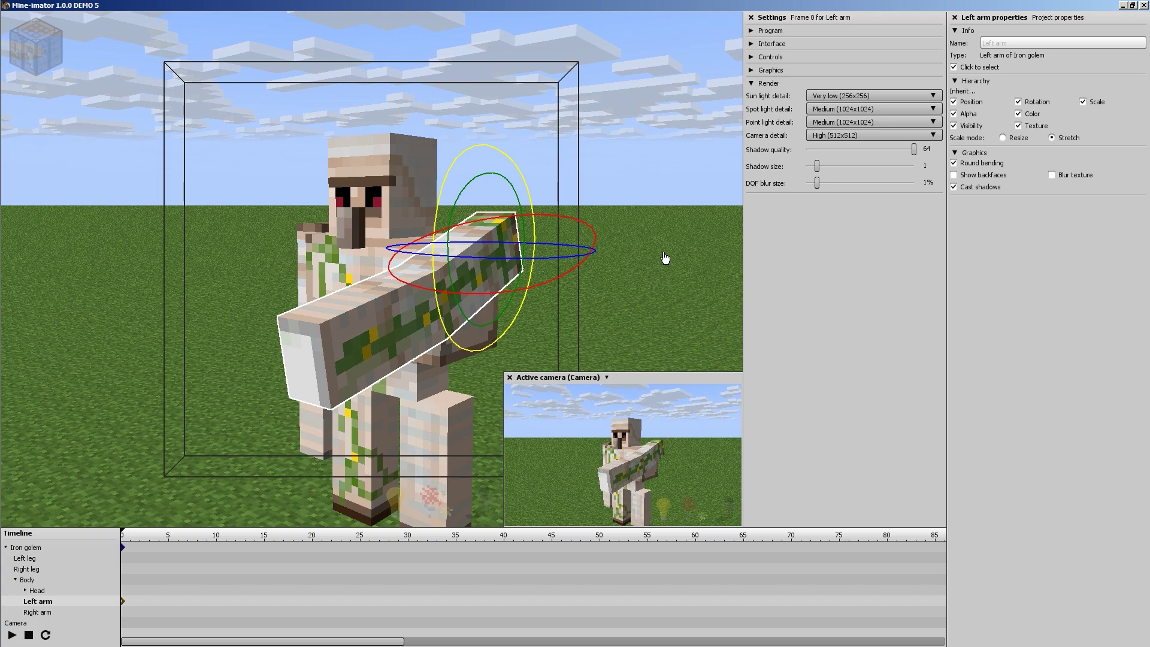
# Move the camera until the golem is centred in its view, then enlarge the camera preview panel.
pyautogui.moveTo(619, 436); pyautogui.dragTo(619, 436, button='right')
pyautogui.moveTo(582, 354); pyautogui.dragTo(440, 246, button='right')
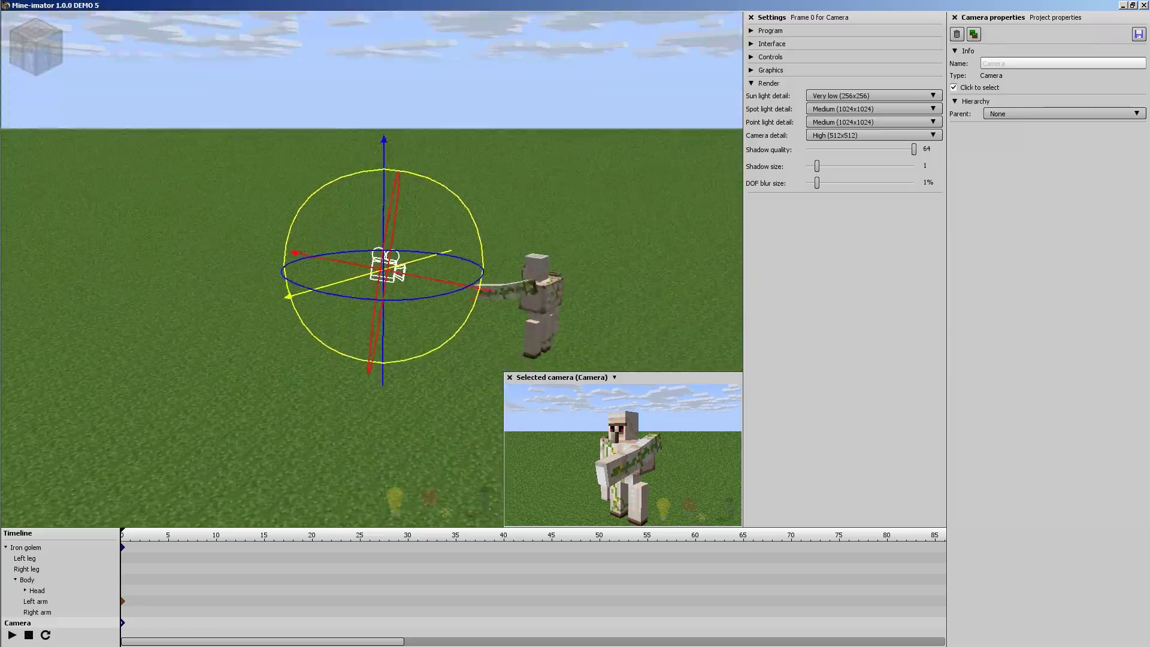
pyautogui.moveTo(527, 266); pyautogui.dragTo(386, 265, button='middle')
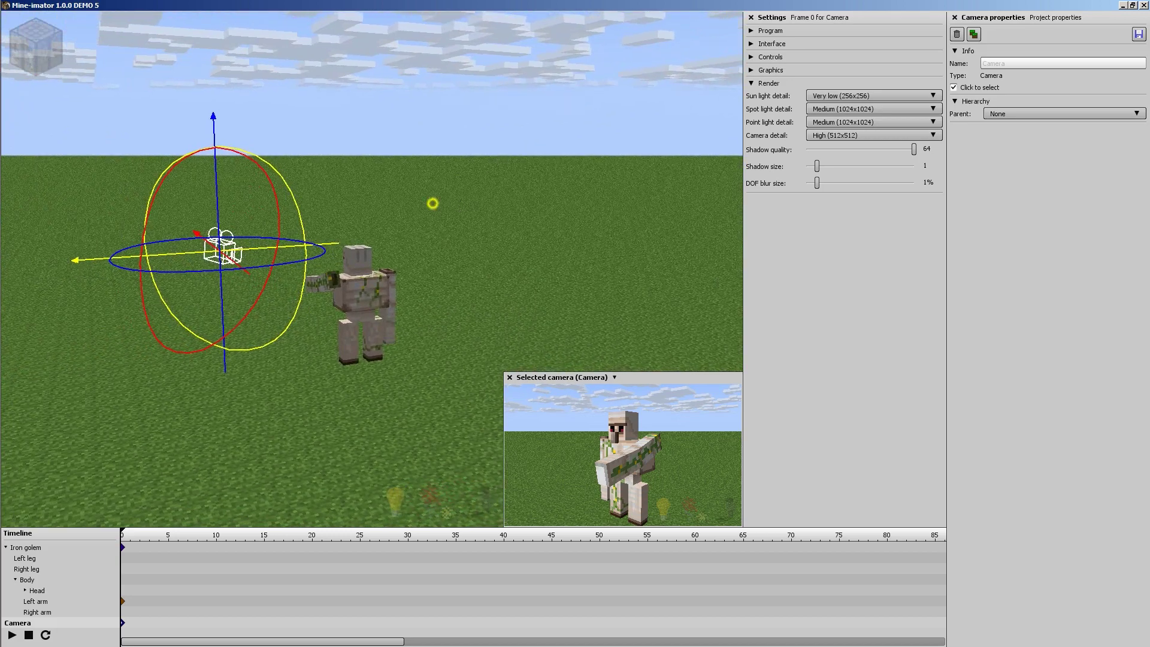
pyautogui.moveTo(433, 203); pyautogui.dragTo(418, 277, button='middle')
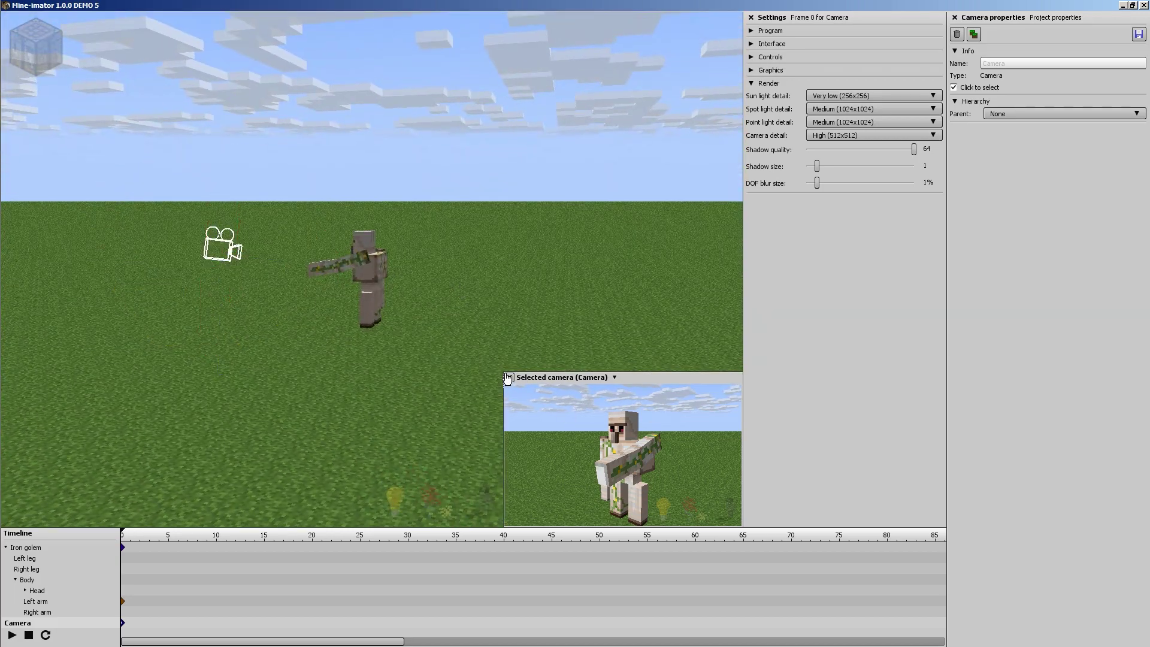
pyautogui.scroll(-2, 481, 360)
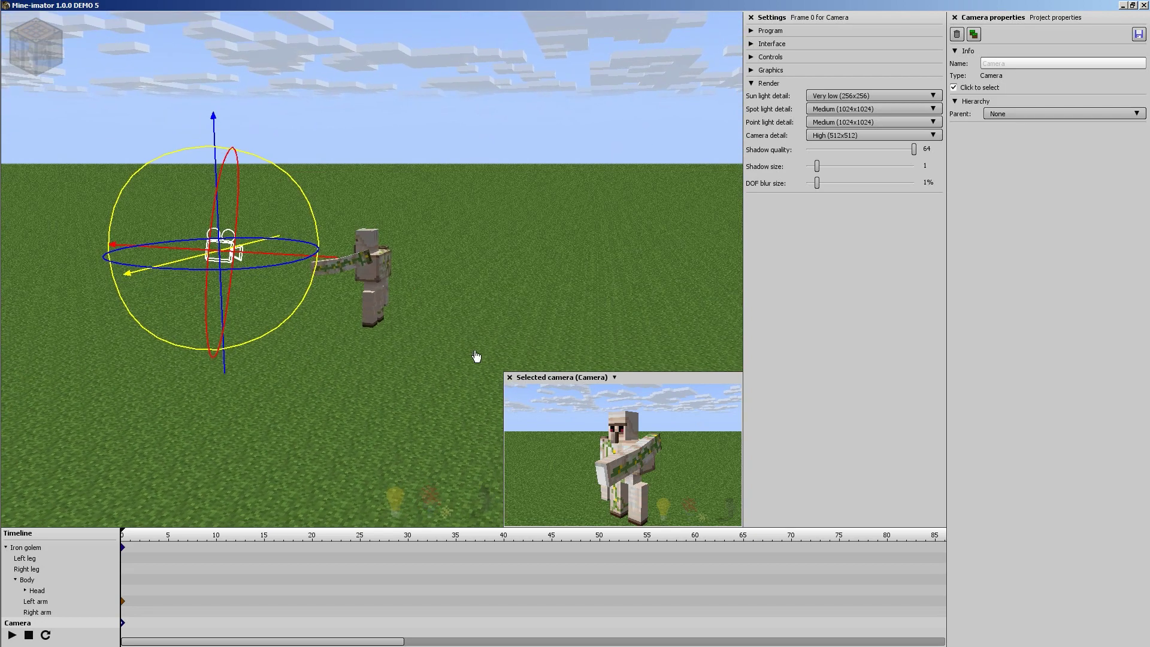
pyautogui.moveTo(505, 372); pyautogui.dragTo(313, 251)
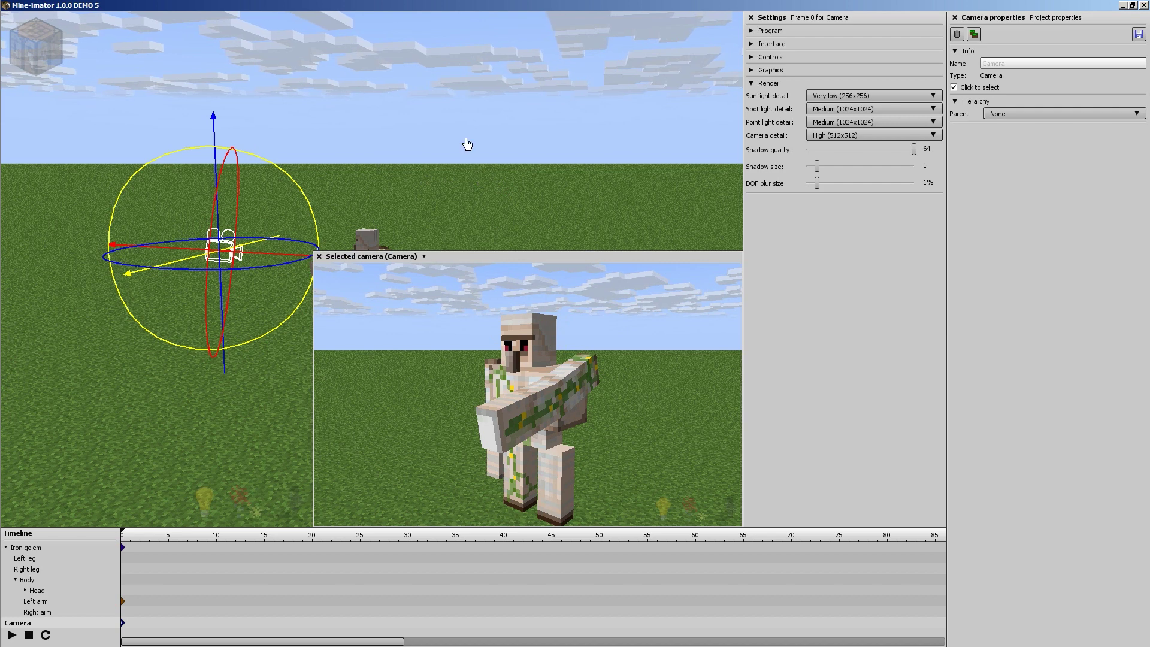
# Turn on High Quality rendering in the camera preview, then tilt the main view toward the ground.
pyautogui.moveTo(726, 513)
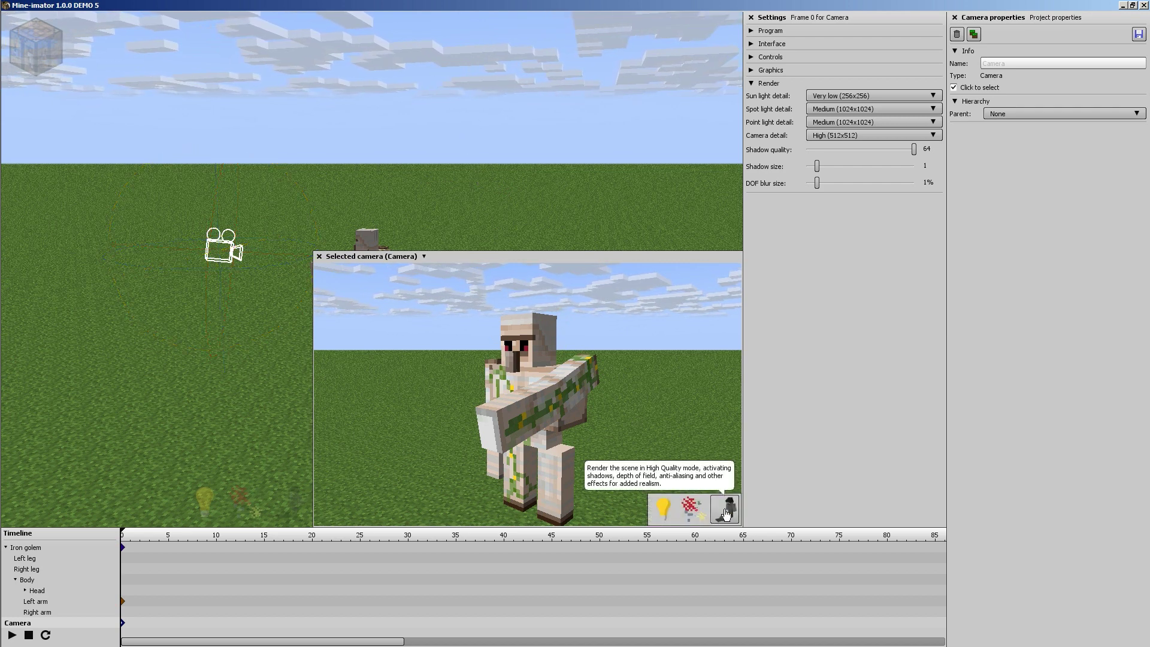
pyautogui.click(726, 513)
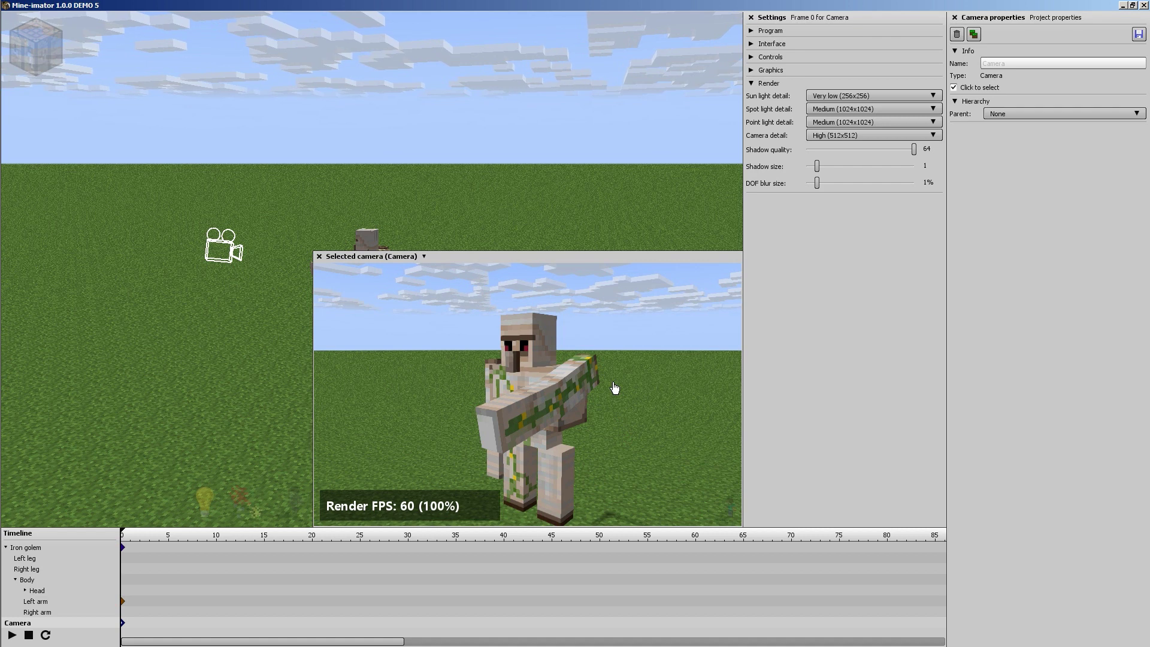
pyautogui.moveTo(727, 517)
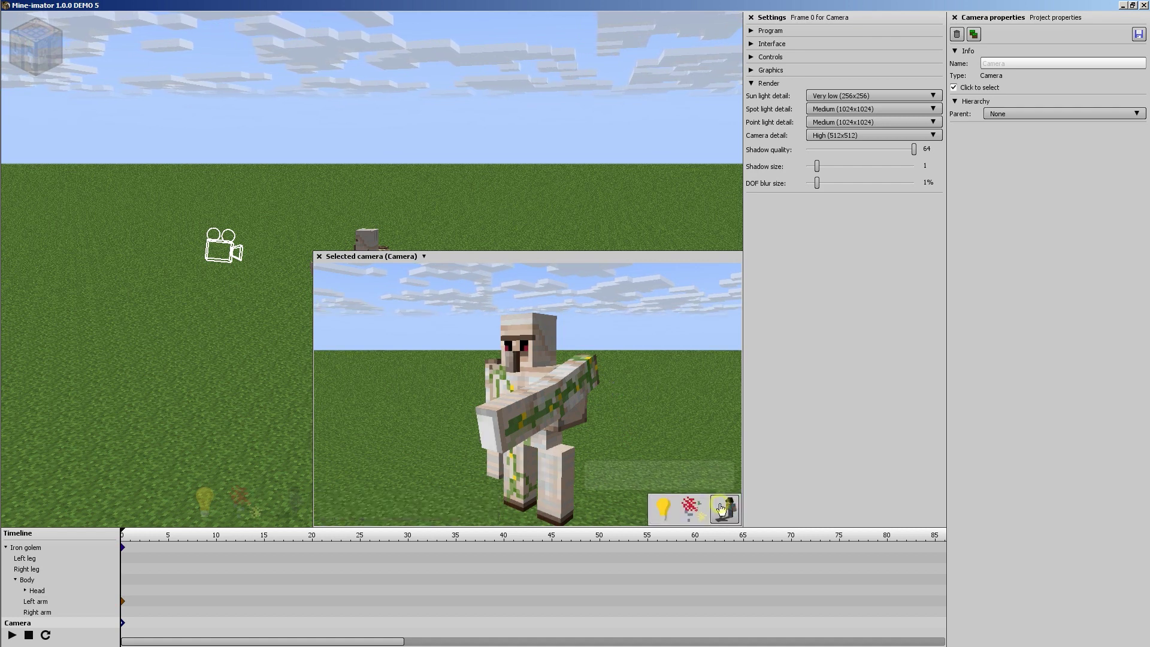
pyautogui.click(726, 511)
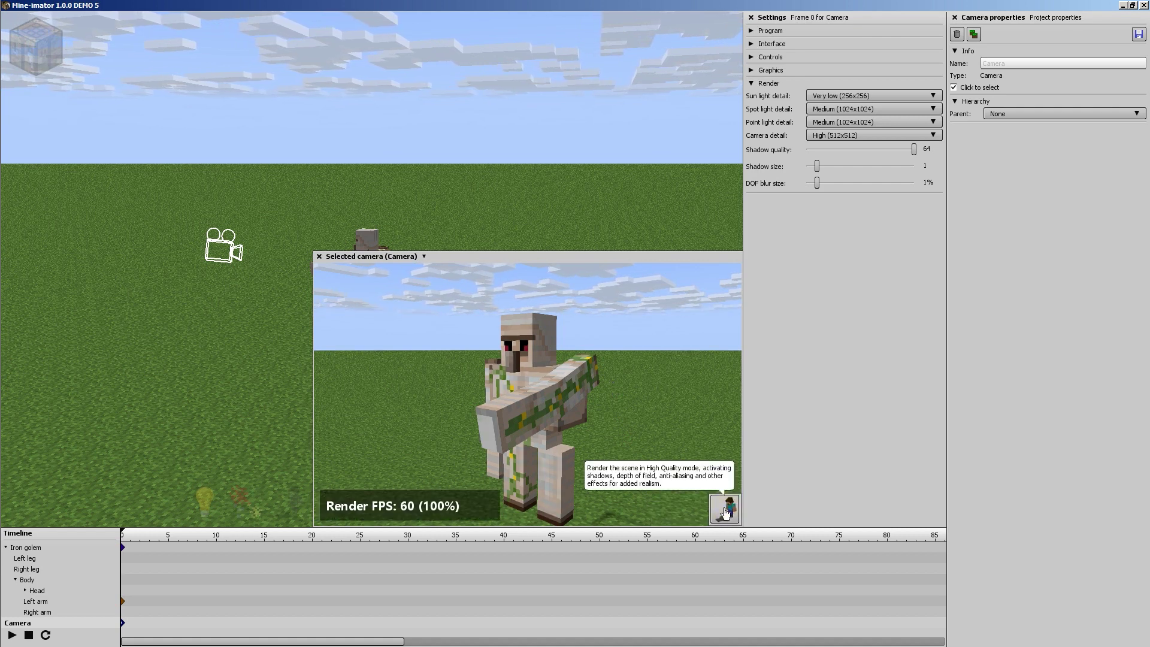
pyautogui.moveTo(439, 185); pyautogui.dragTo(298, 225, button='right')
# Select the iron golem and reset its X, Y and Z position to 0, 0, 0.
pyautogui.click(7, 547)
pyautogui.click(24, 548)
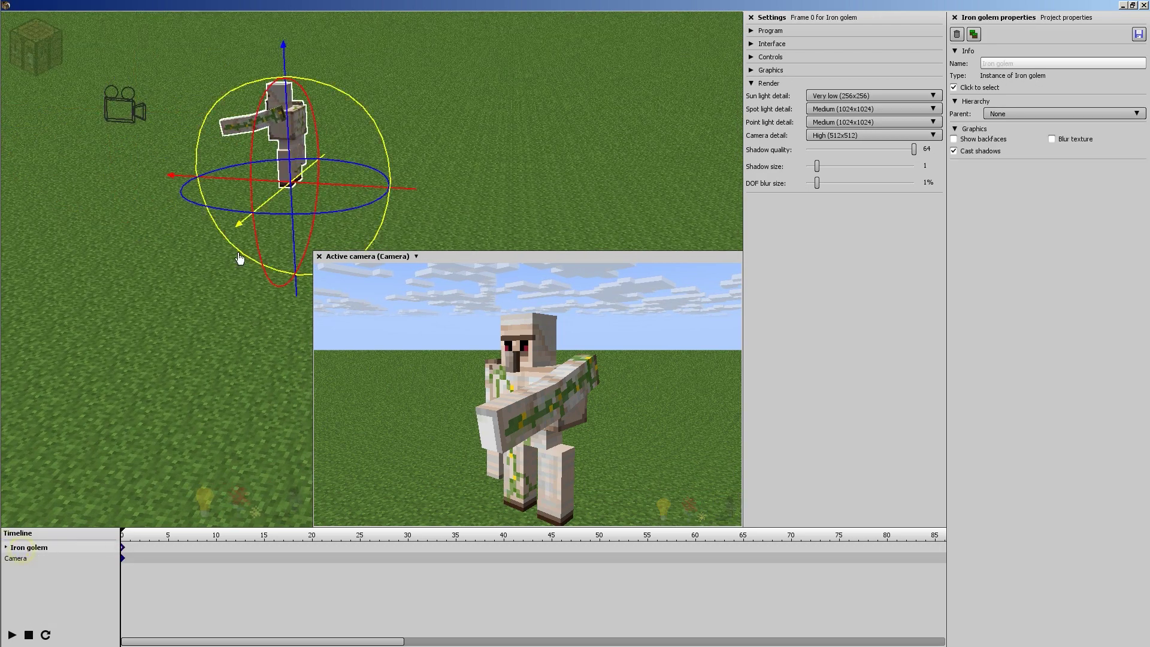
pyautogui.moveTo(286, 89); pyautogui.dragTo(291, 141)
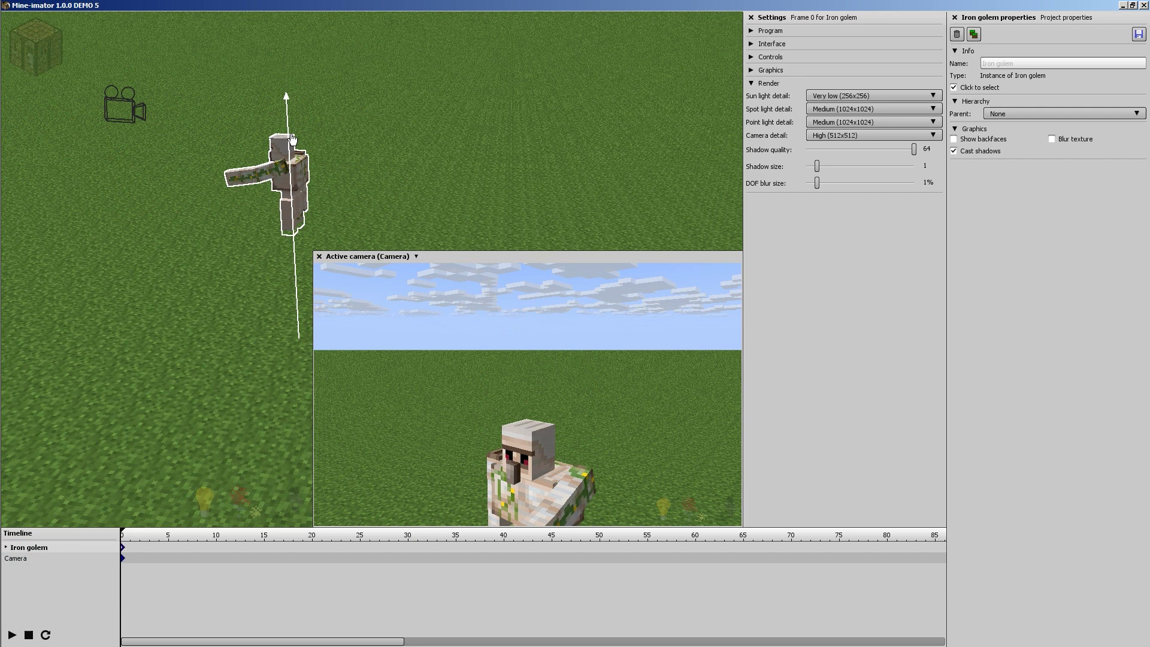
pyautogui.click(751, 18)
pyautogui.rightClick(767, 40)
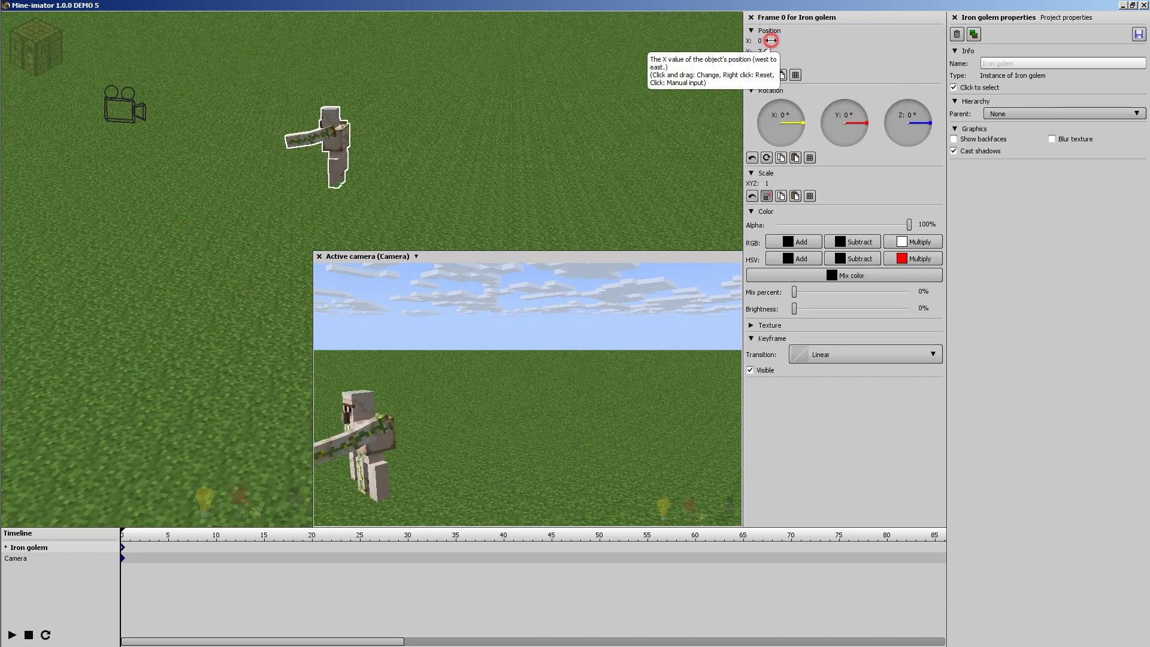
pyautogui.rightClick(763, 51)
pyautogui.rightClick(764, 63)
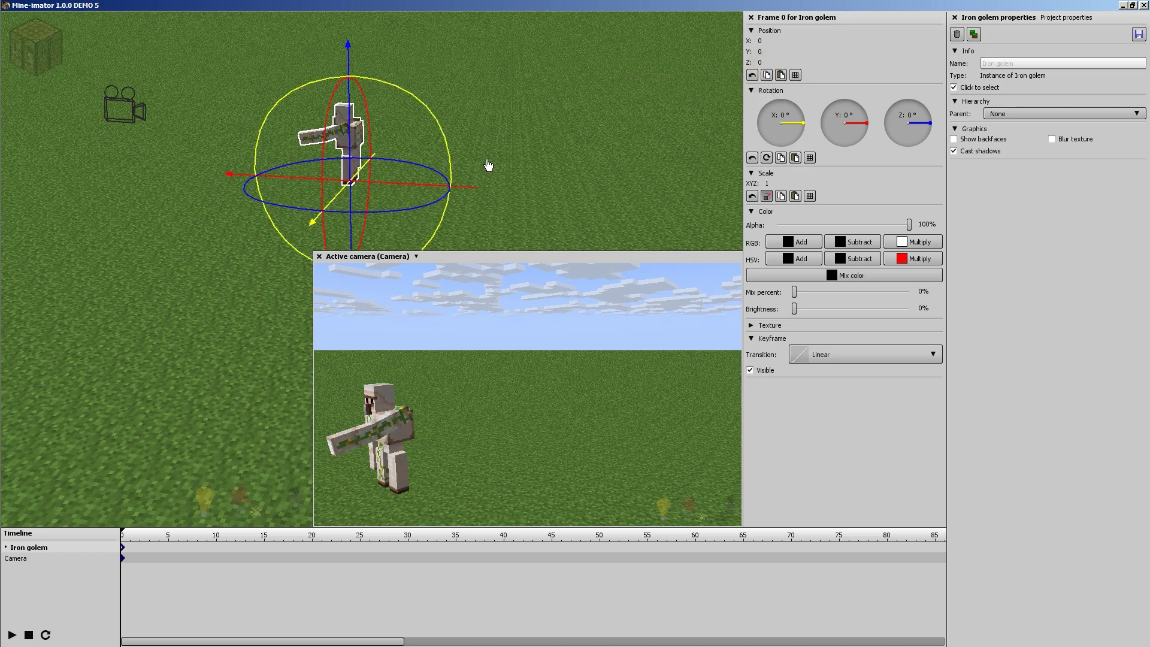
pyautogui.moveTo(488, 167); pyautogui.dragTo(542, 155, button='right')
pyautogui.moveTo(226, 259); pyautogui.dragTo(221, 262, button='right')
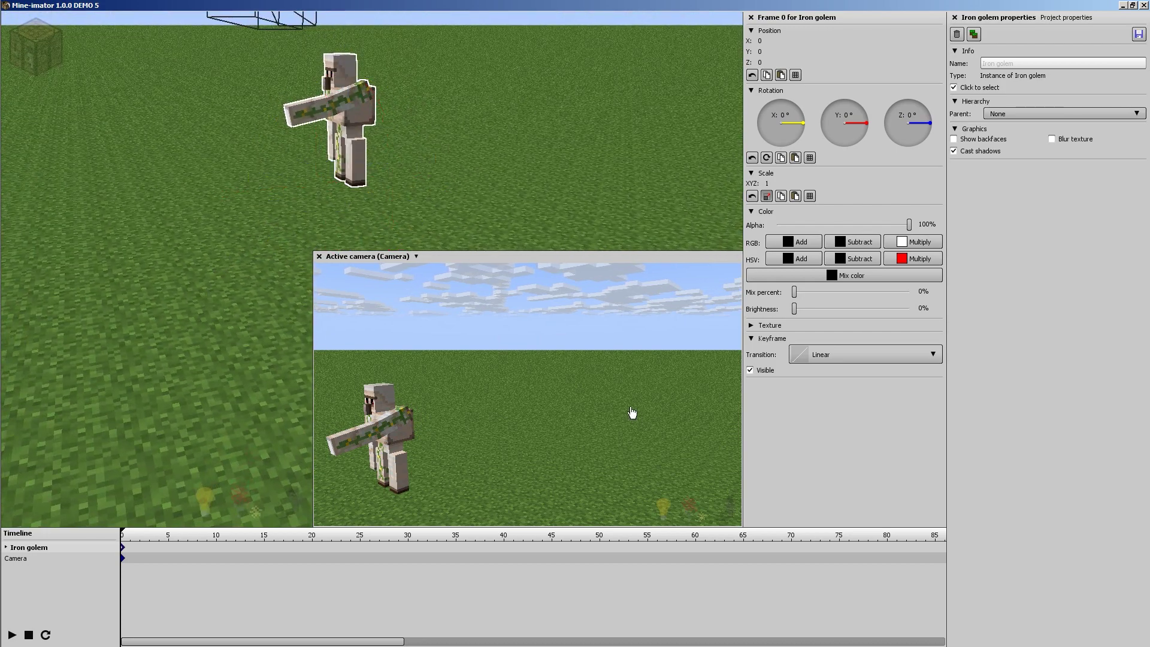
# Enable the camera's high-quality preview and turn the Background Time dial to move the sun.
pyautogui.click(16, 559)
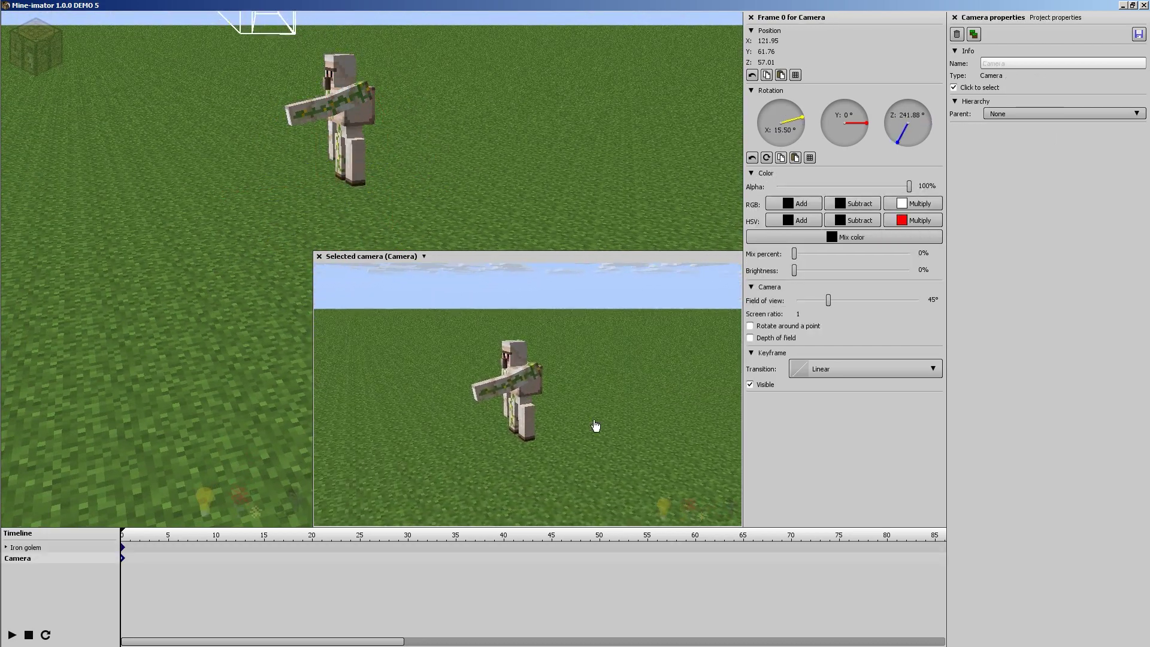
pyautogui.click(730, 511)
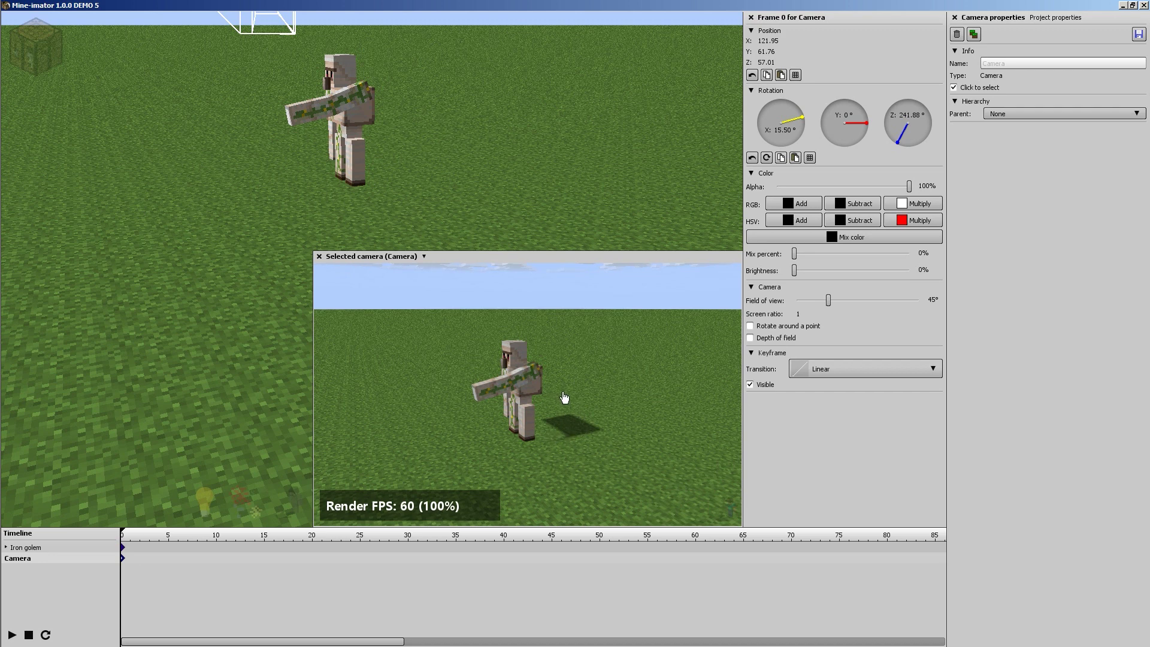
pyautogui.click(1045, 19)
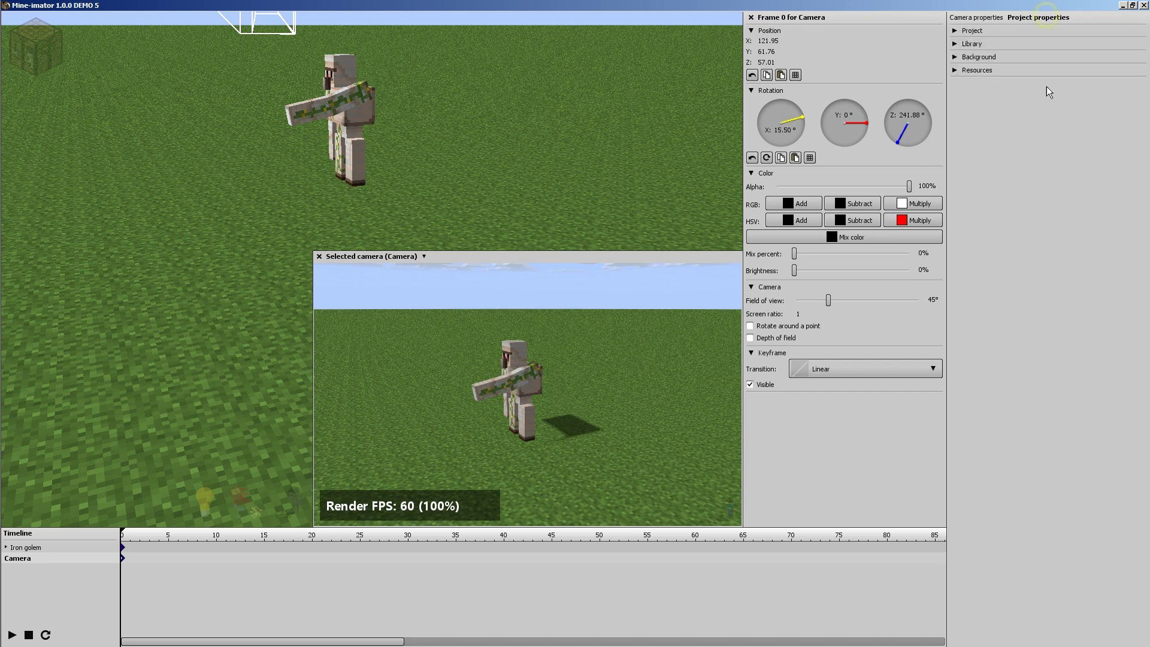
pyautogui.click(958, 57)
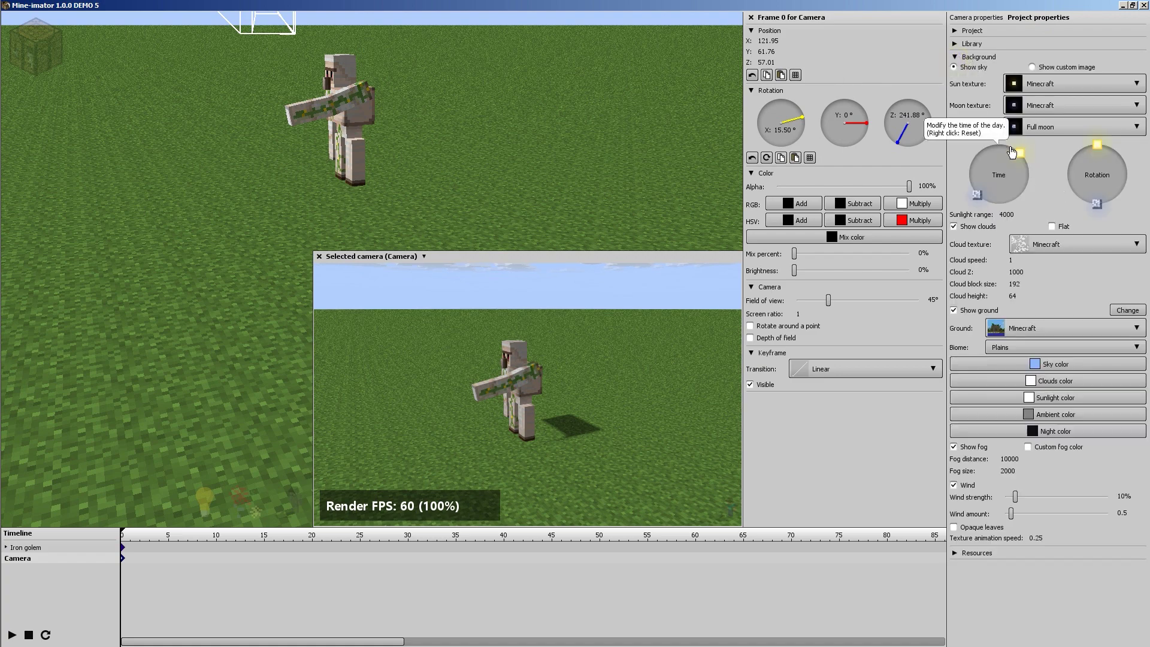
pyautogui.moveTo(675, 162); pyautogui.dragTo(617, 149, button='right')
pyautogui.moveTo(1073, 172); pyautogui.dragTo(1014, 164)
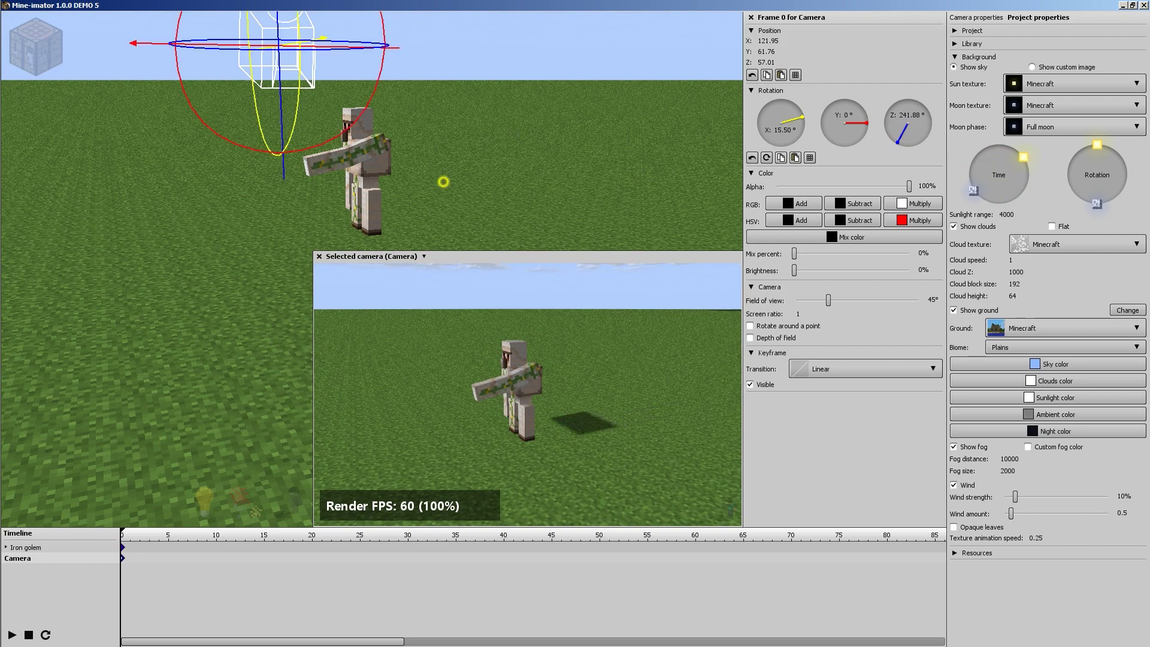
pyautogui.moveTo(442, 180); pyautogui.dragTo(511, 182, button='right')
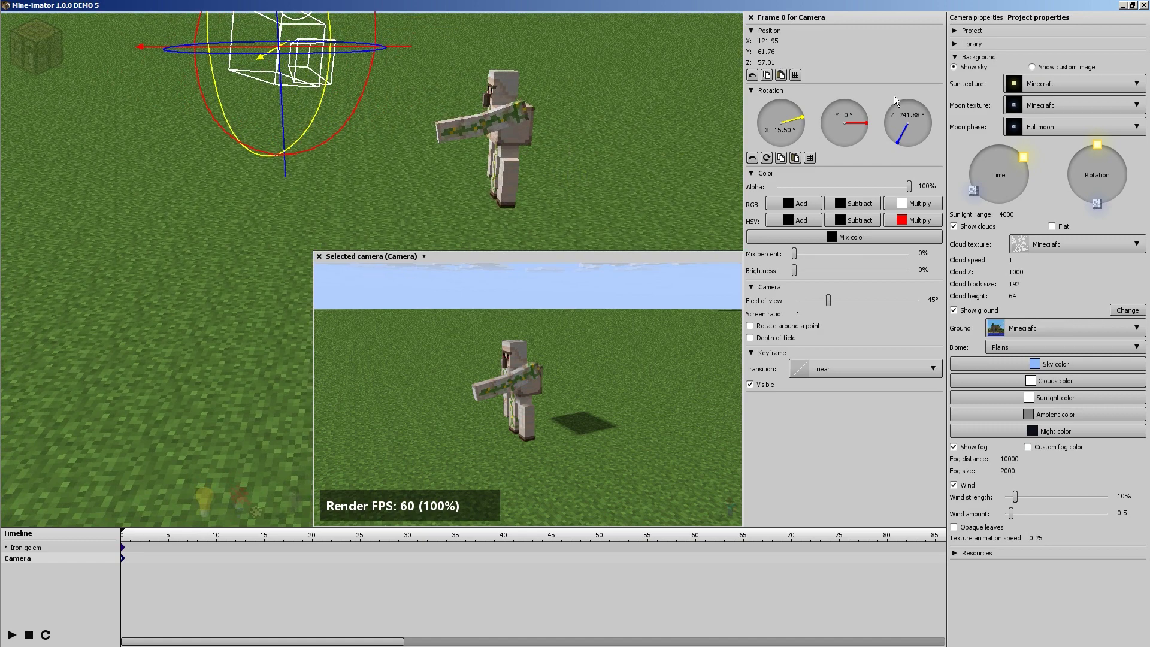
# Close the camera keyframe panel and bring up the Render settings.
pyautogui.click(753, 18)
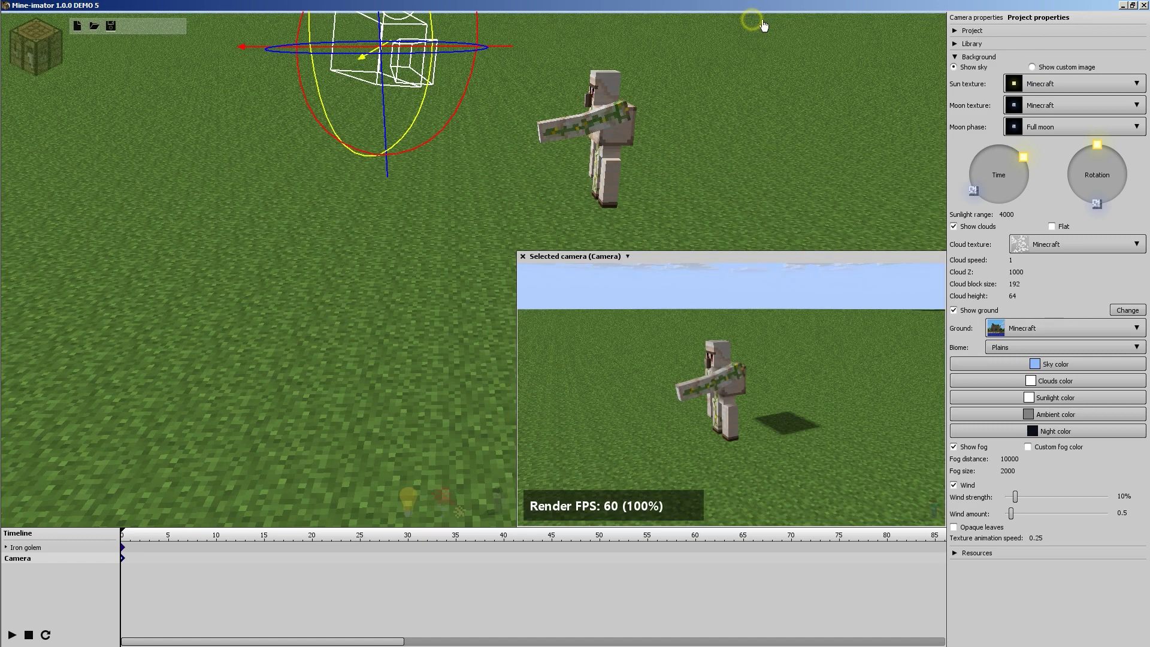
pyautogui.click(110, 45)
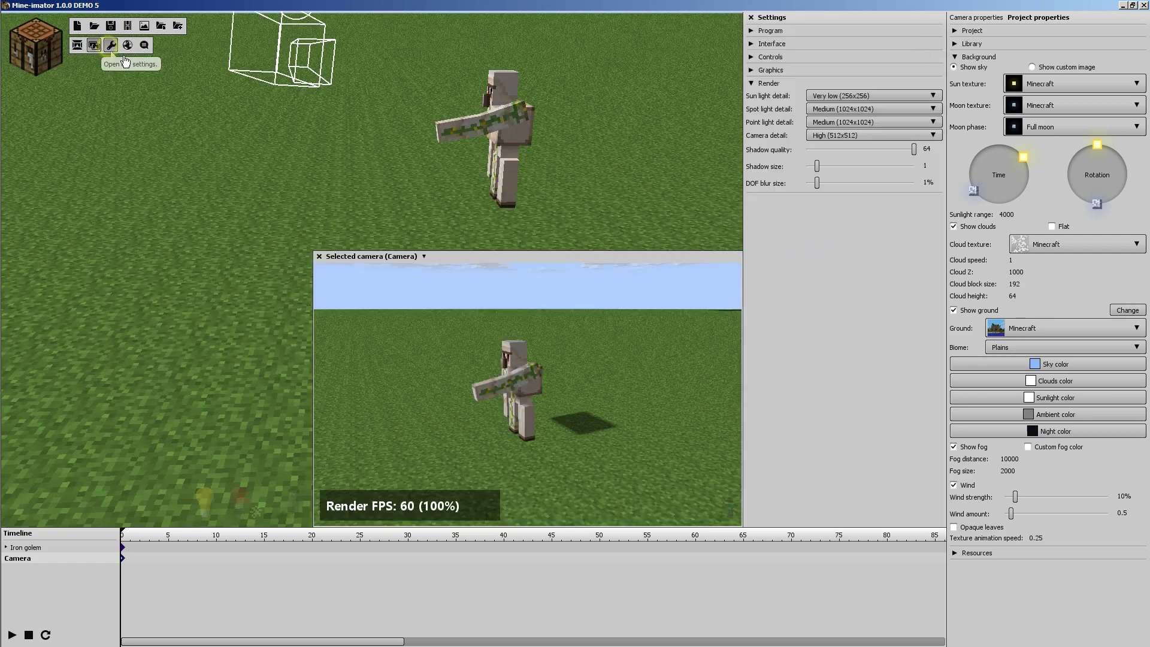
pyautogui.moveTo(136, 49)
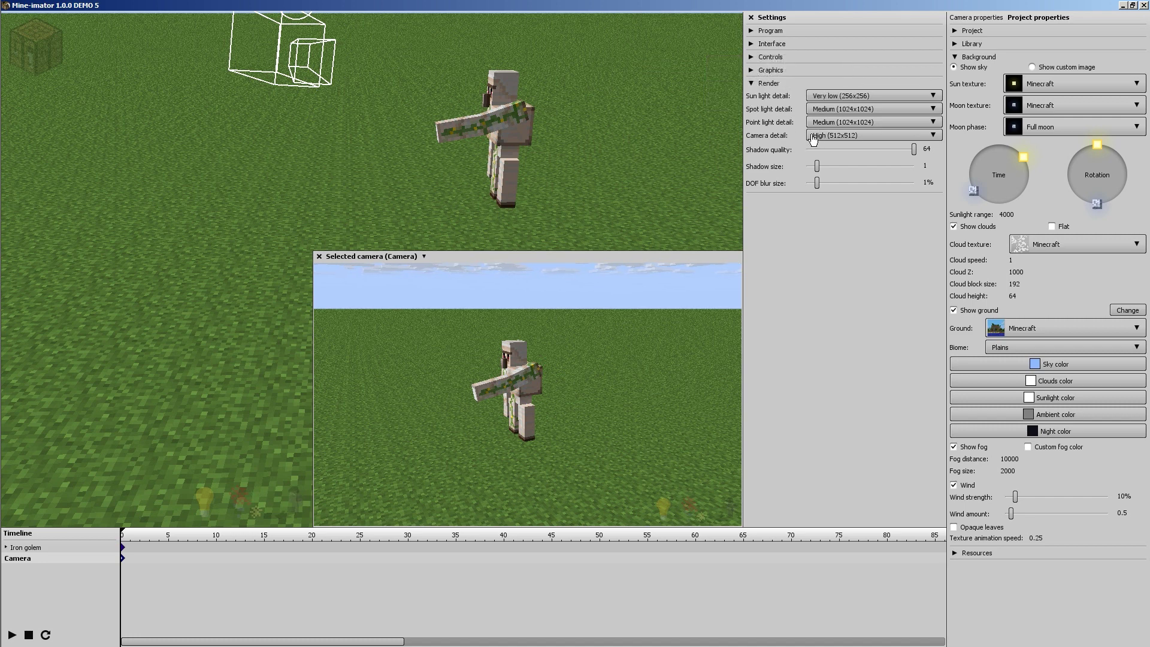
# Set camera detail to Insane (2048x2048) and sun light detail to Insane (8192x8192), accepting both warnings.
pyautogui.click(836, 137)
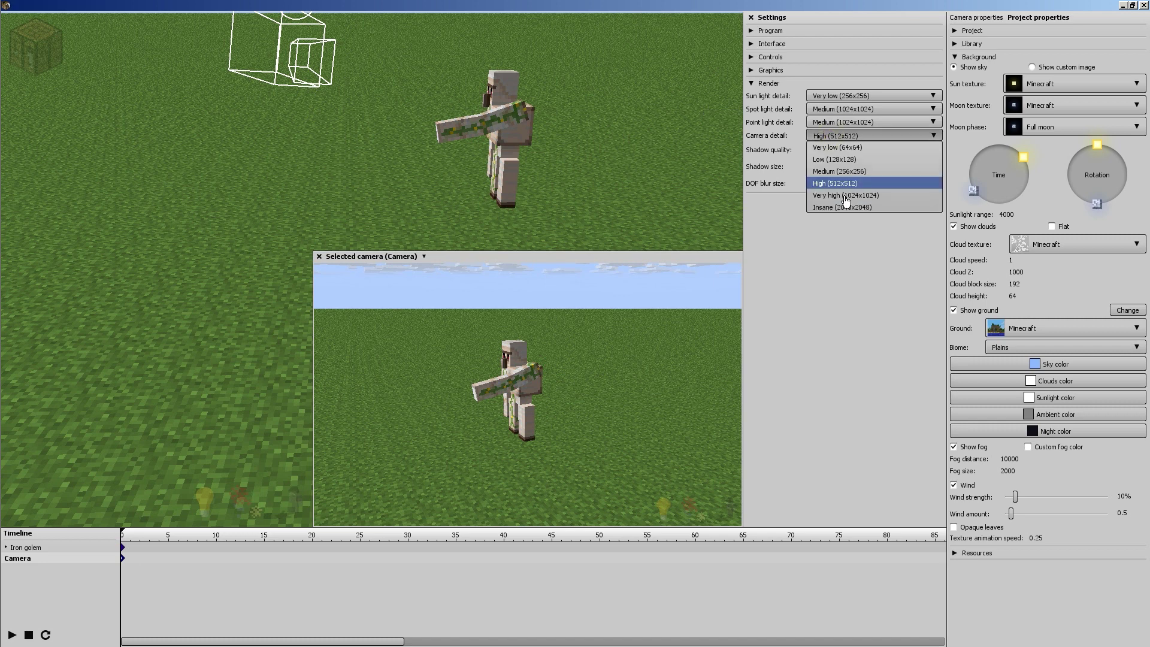
pyautogui.click(827, 208)
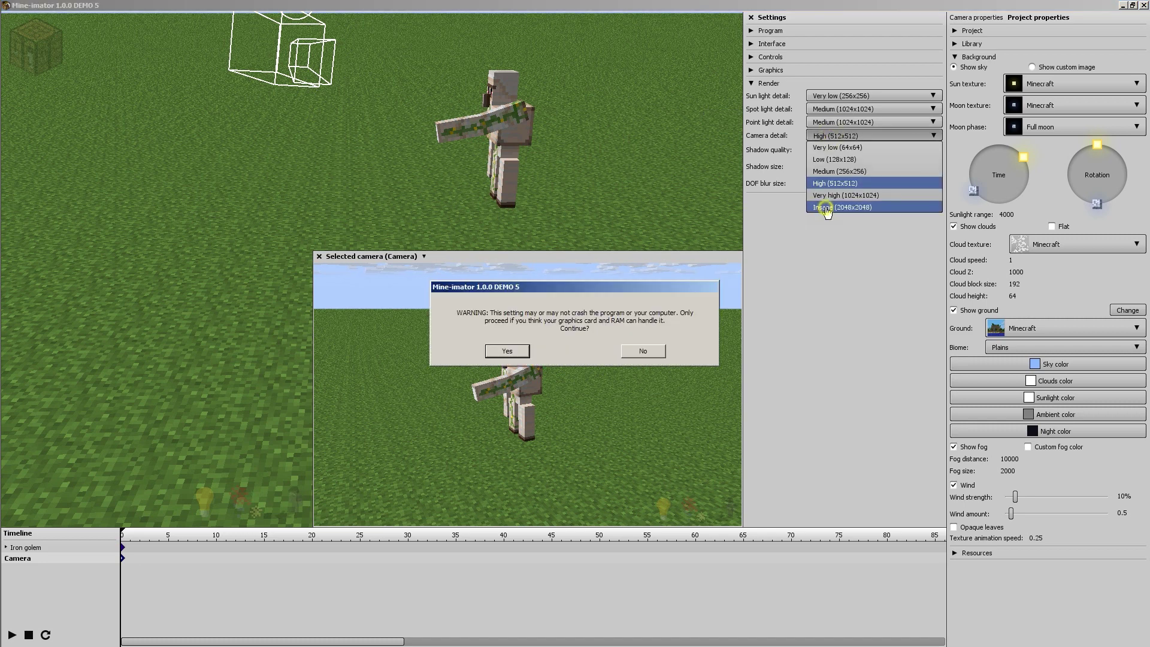
pyautogui.click(508, 351)
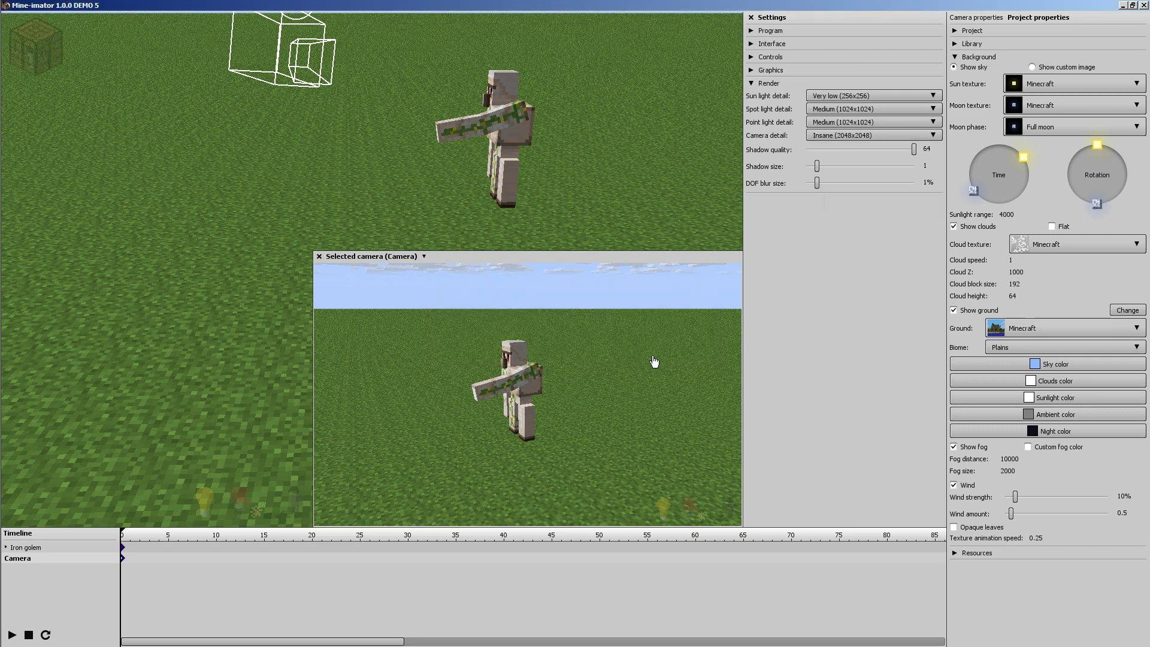
pyautogui.click(829, 96)
pyautogui.click(842, 168)
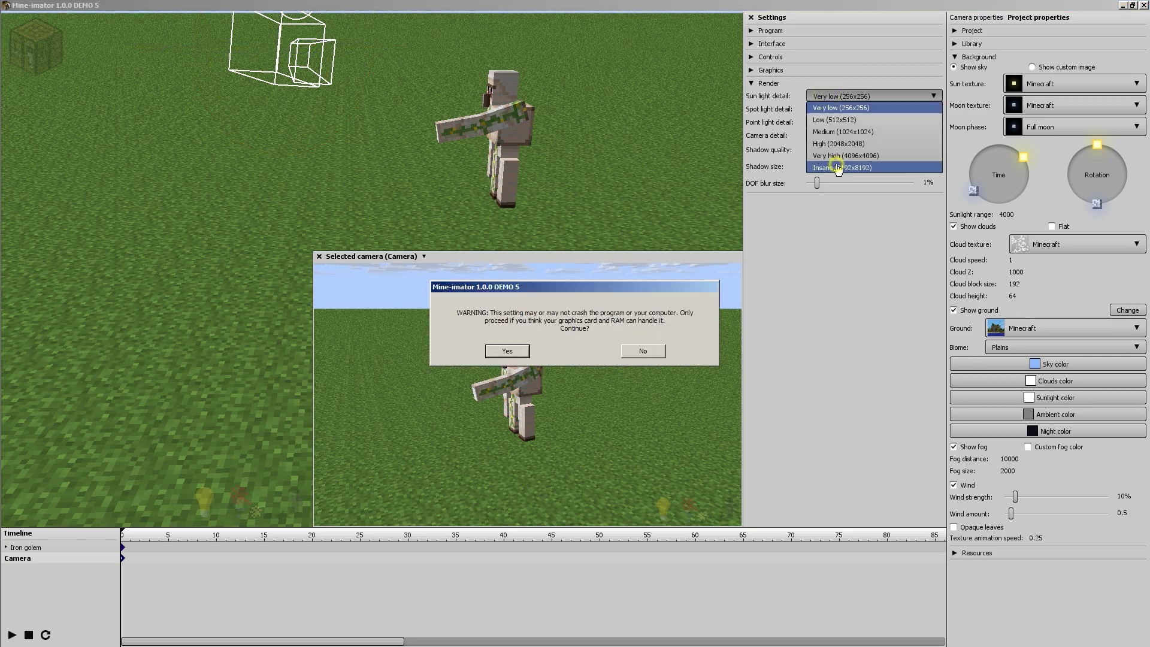
pyautogui.click(508, 351)
pyautogui.moveTo(637, 180); pyautogui.dragTo(289, 275, button='right')
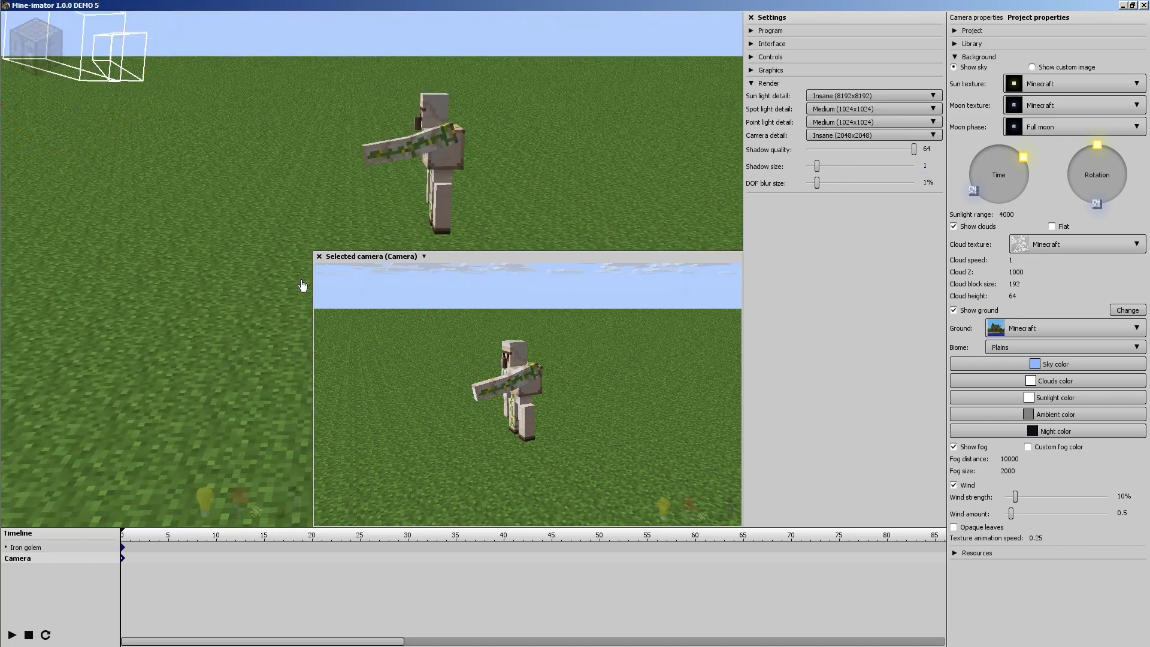
pyautogui.moveTo(210, 249); pyautogui.dragTo(210, 249, button='right')
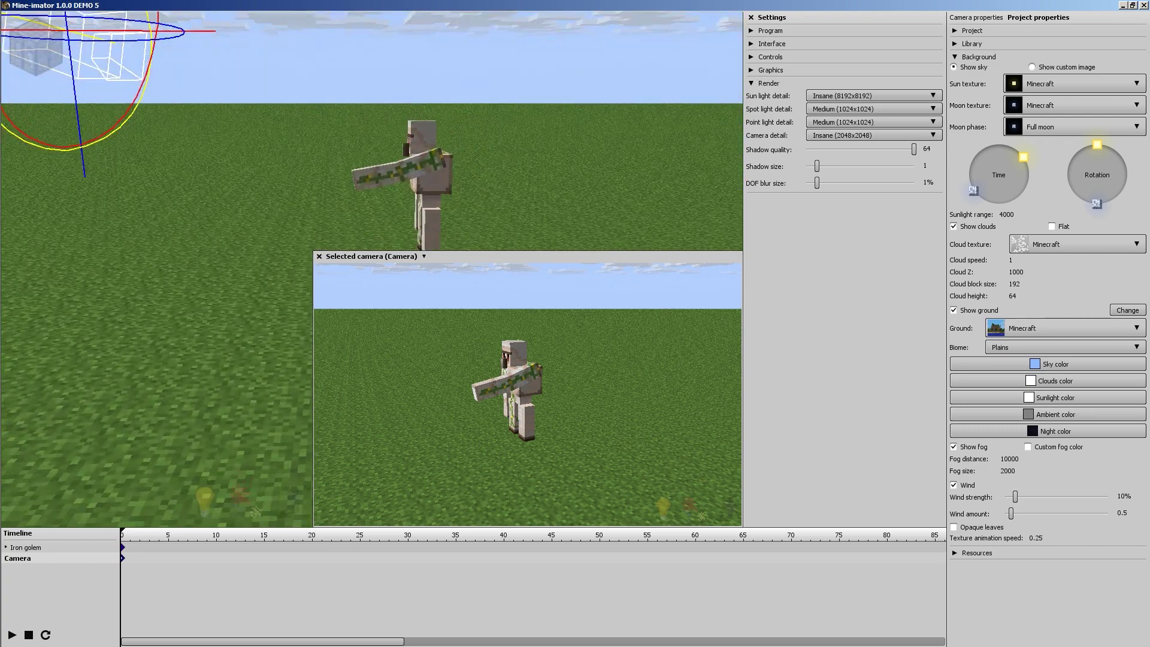
# Turn on high-quality preview and tilt the camera down toward the golem.
pyautogui.click(725, 509)
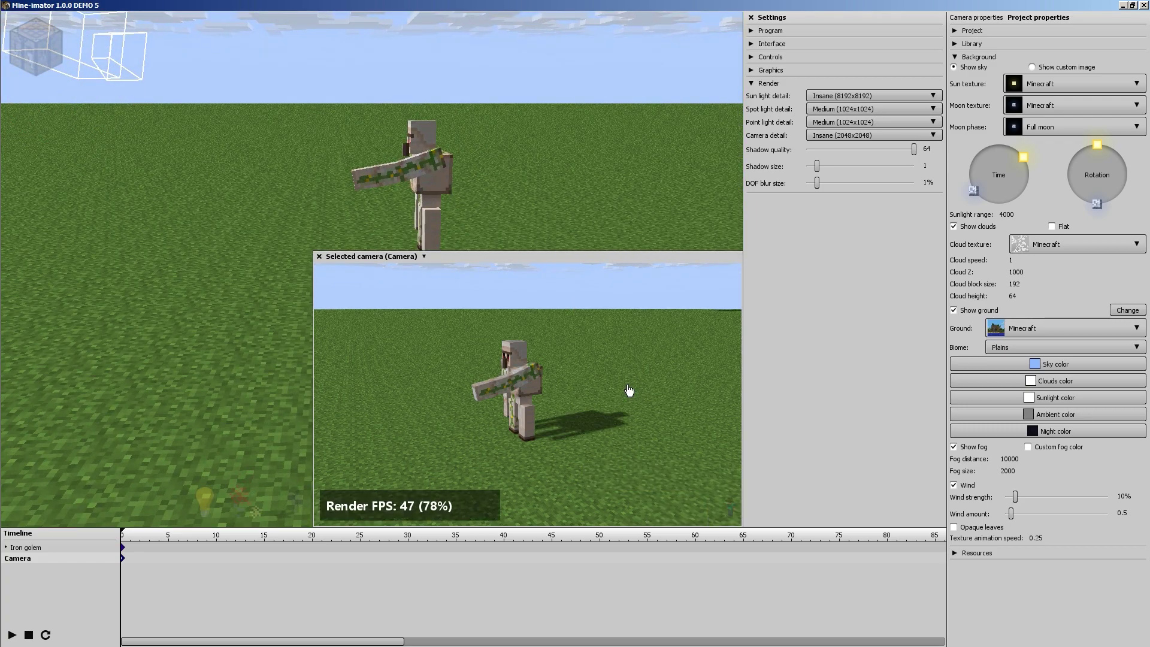
pyautogui.moveTo(624, 419); pyautogui.dragTo(625, 419, button='right')
pyautogui.moveTo(538, 386)
pyautogui.mouseDown(button='right')
pyautogui.moveTo(548, 399)
pyautogui.moveTo(527, 397)
pyautogui.mouseUp(button='right')
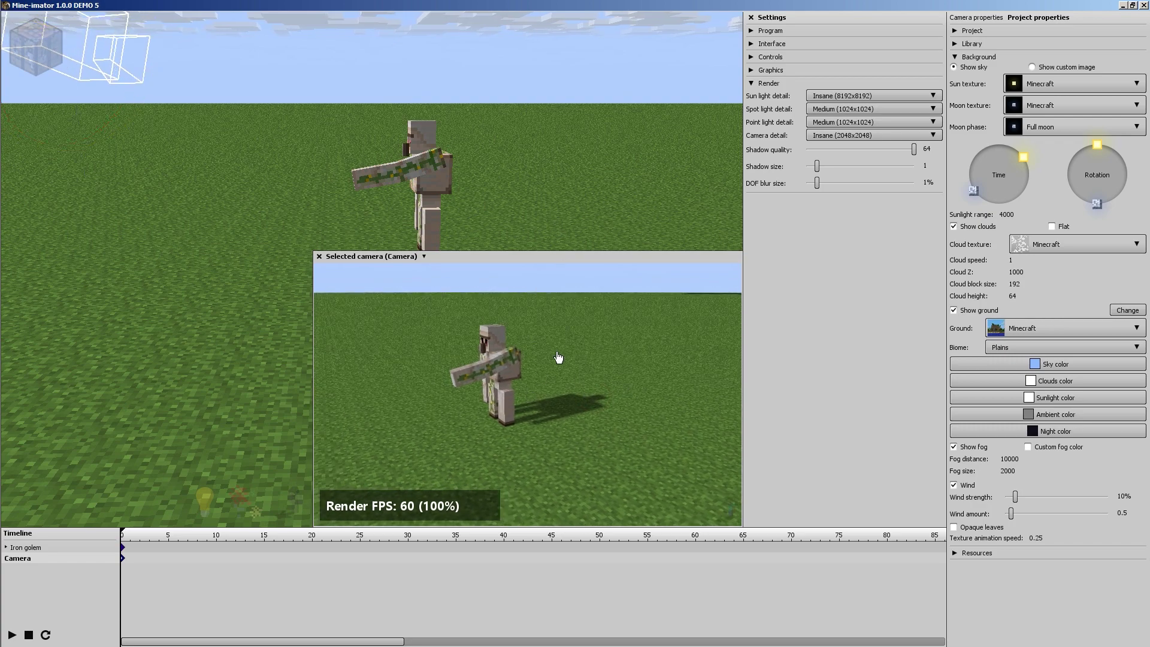
pyautogui.moveTo(552, 167); pyautogui.dragTo(368, 282, button='right')
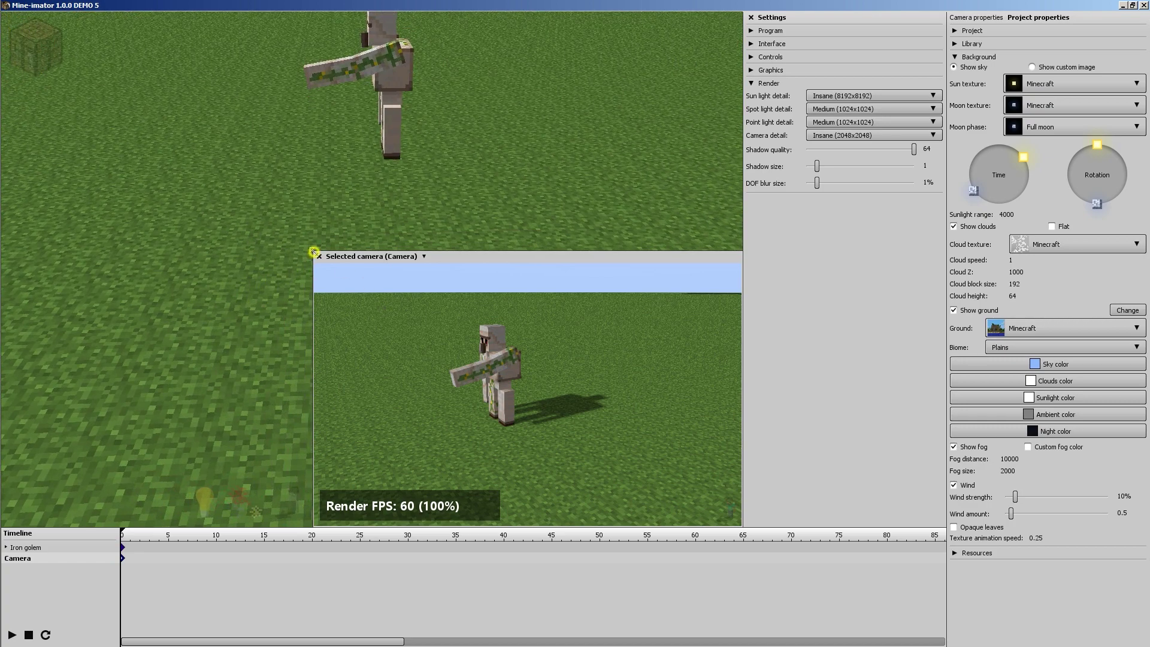
# Shrink the camera preview panel and turn the view so the golem sits farther away.
pyautogui.moveTo(314, 252); pyautogui.dragTo(423, 360)
pyautogui.moveTo(451, 241); pyautogui.dragTo(371, 275, button='right')
pyautogui.moveTo(393, 505)
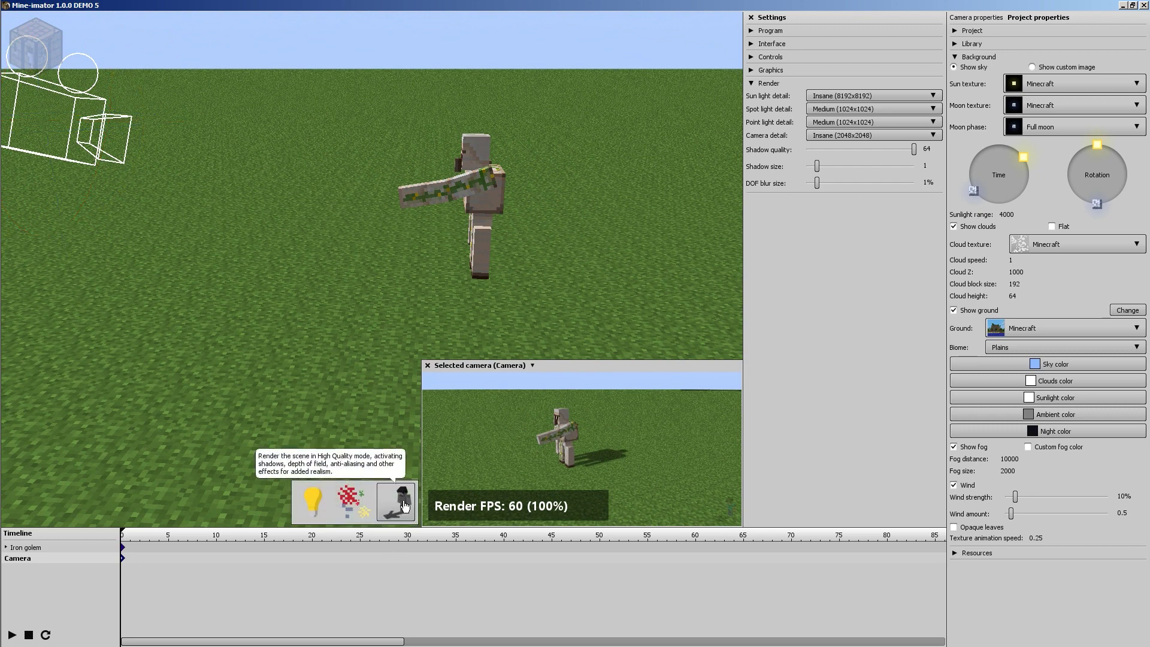
pyautogui.moveTo(710, 499)
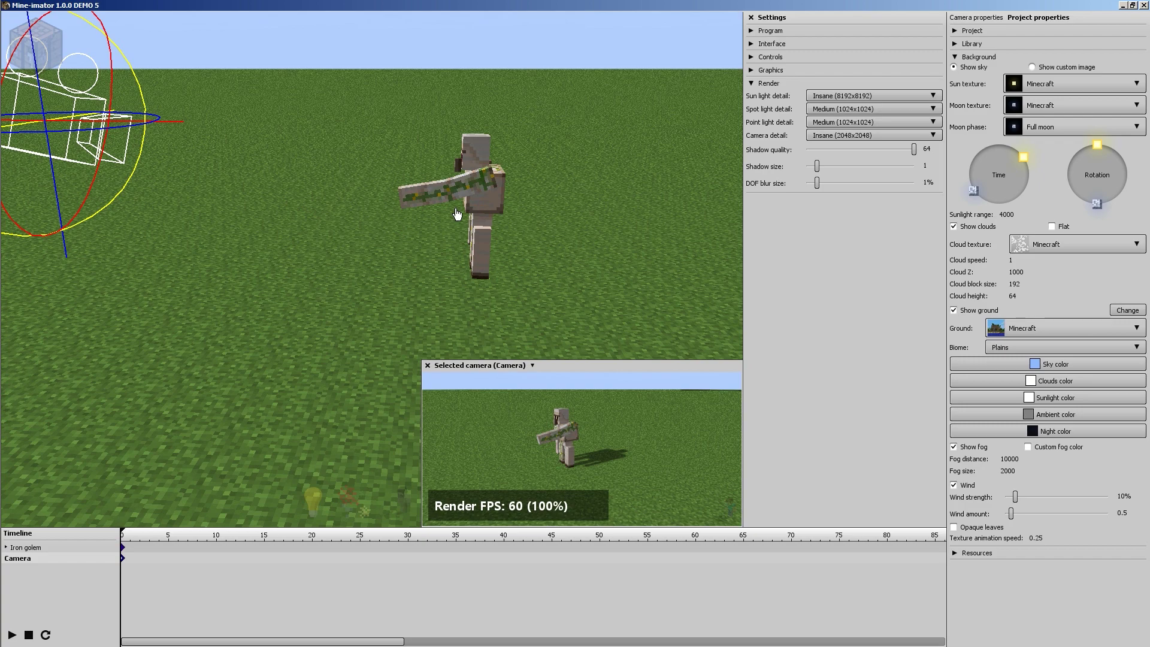
pyautogui.click(260, 260)
pyautogui.moveTo(261, 264); pyautogui.dragTo(371, 276, button='right')
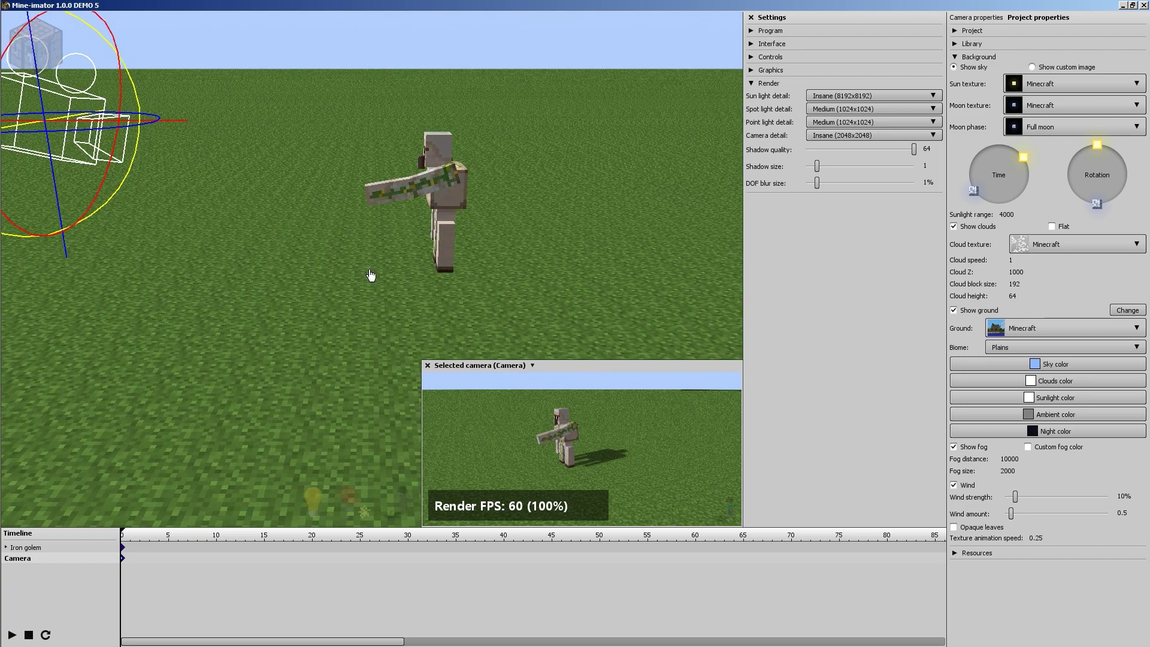
# Drop sun light detail to Very low (256x256) and camera detail to Medium (256x256).
pyautogui.click(866, 97)
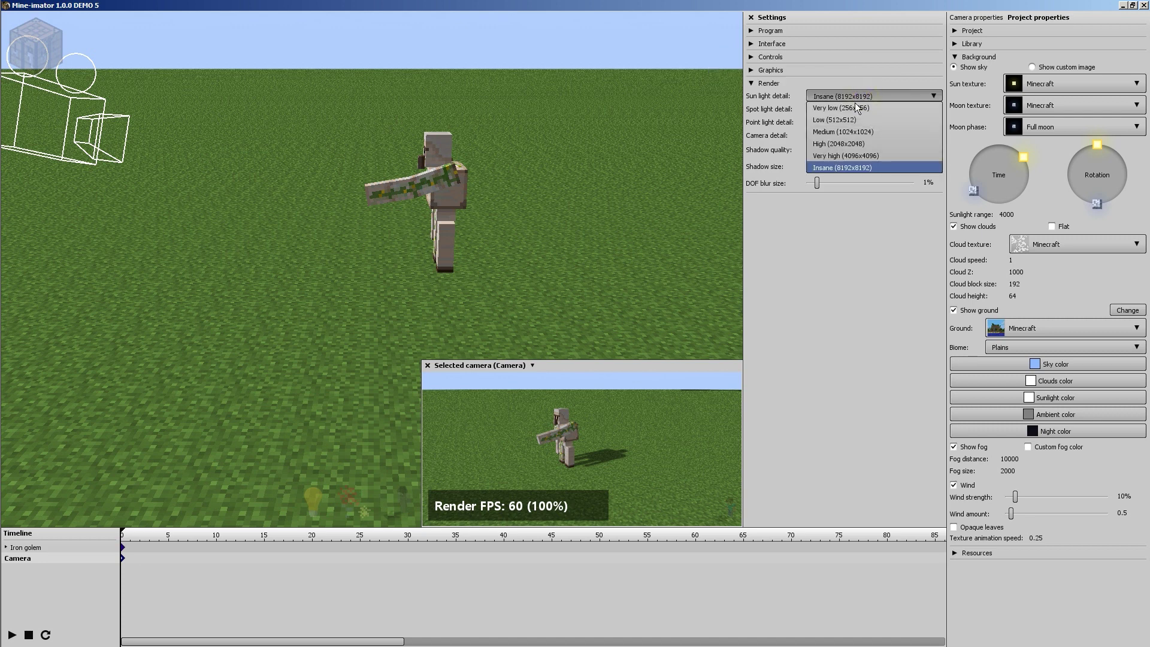
pyautogui.click(841, 108)
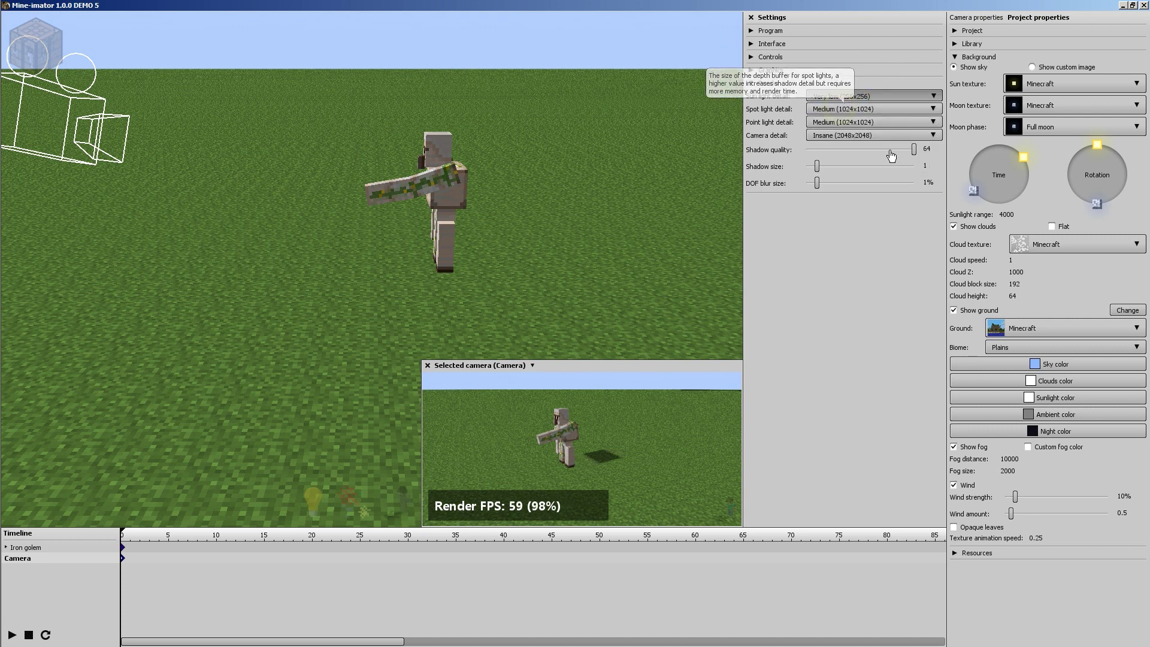
pyautogui.click(844, 136)
pyautogui.click(836, 171)
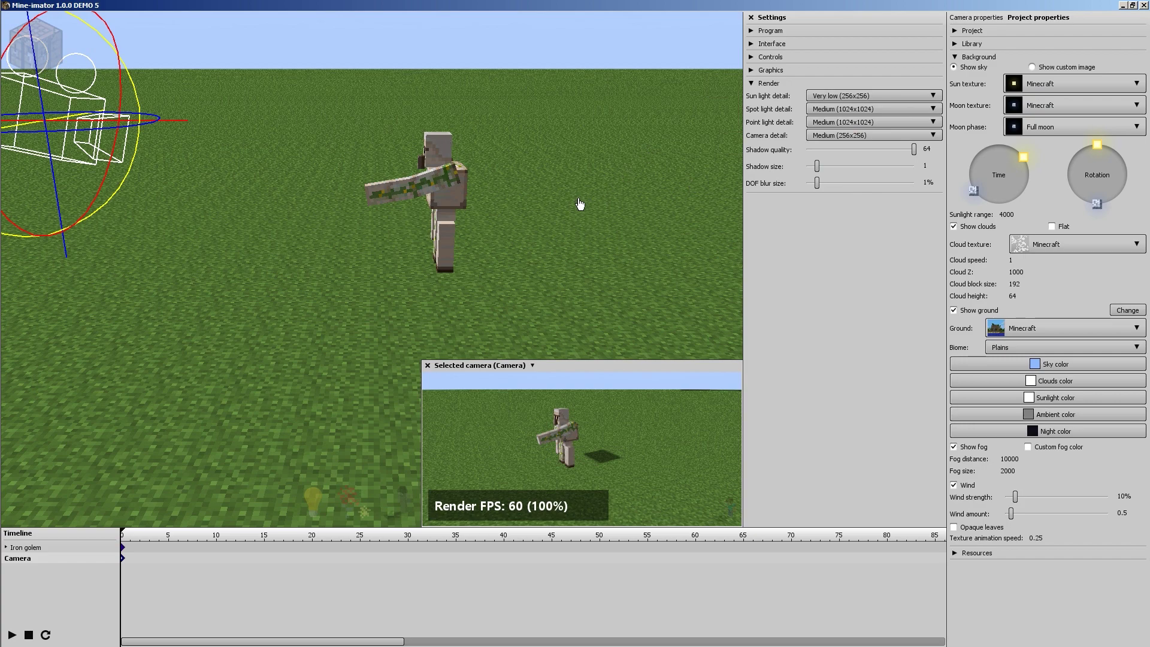
pyautogui.moveTo(585, 211); pyautogui.dragTo(299, 234, button='right')
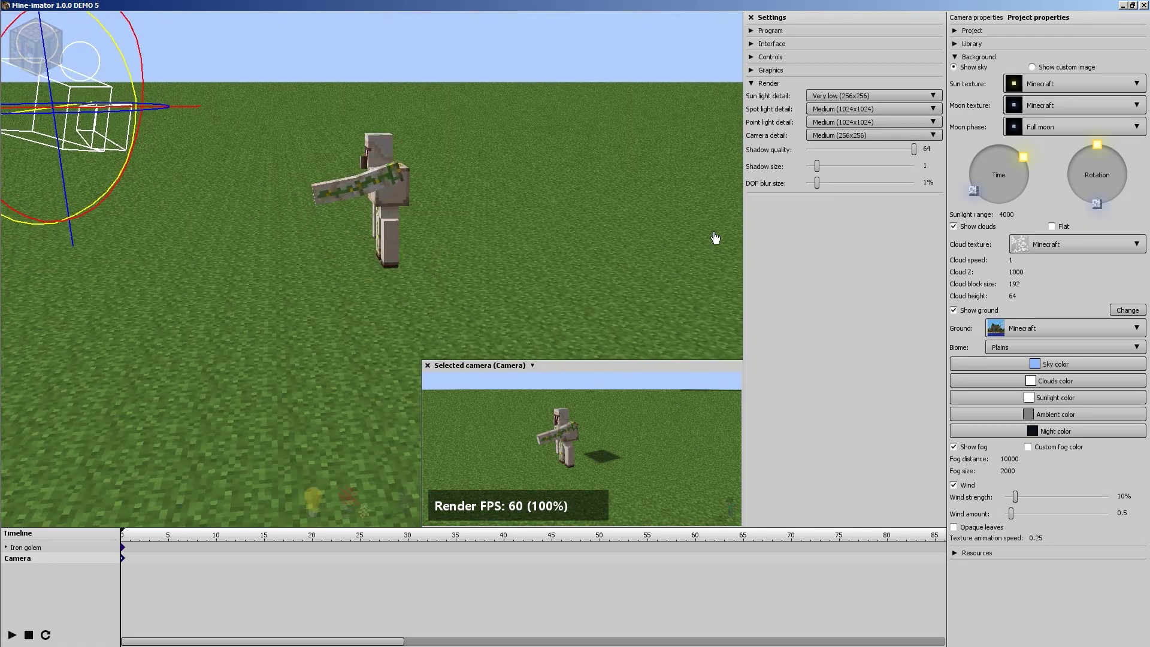
pyautogui.moveTo(251, 62)
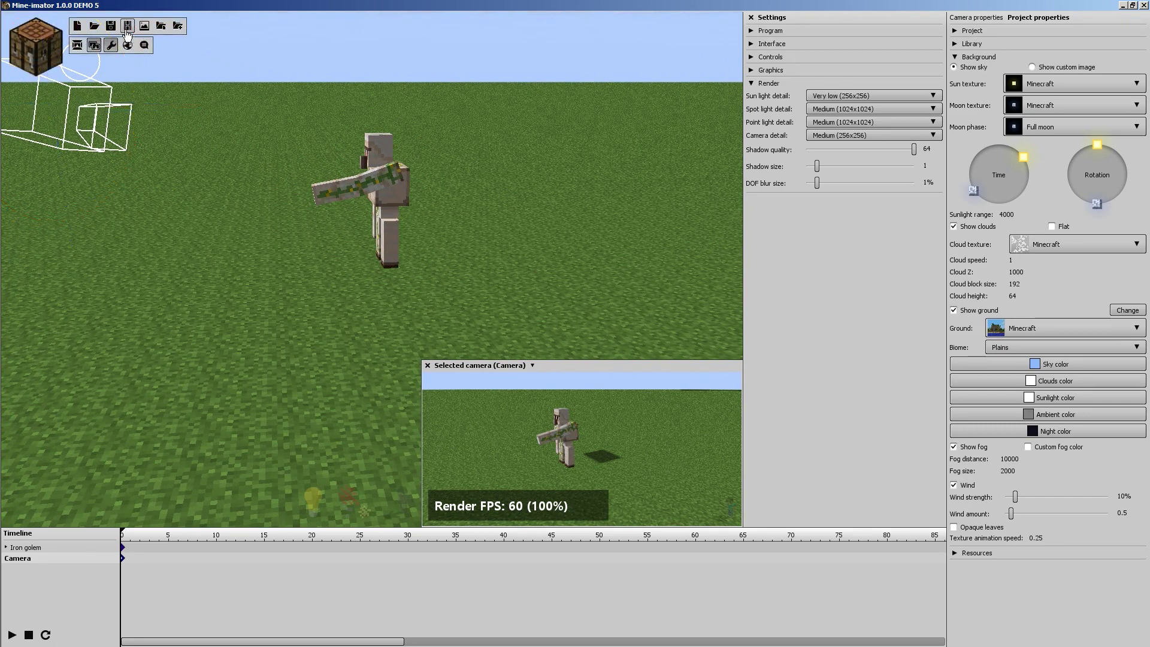